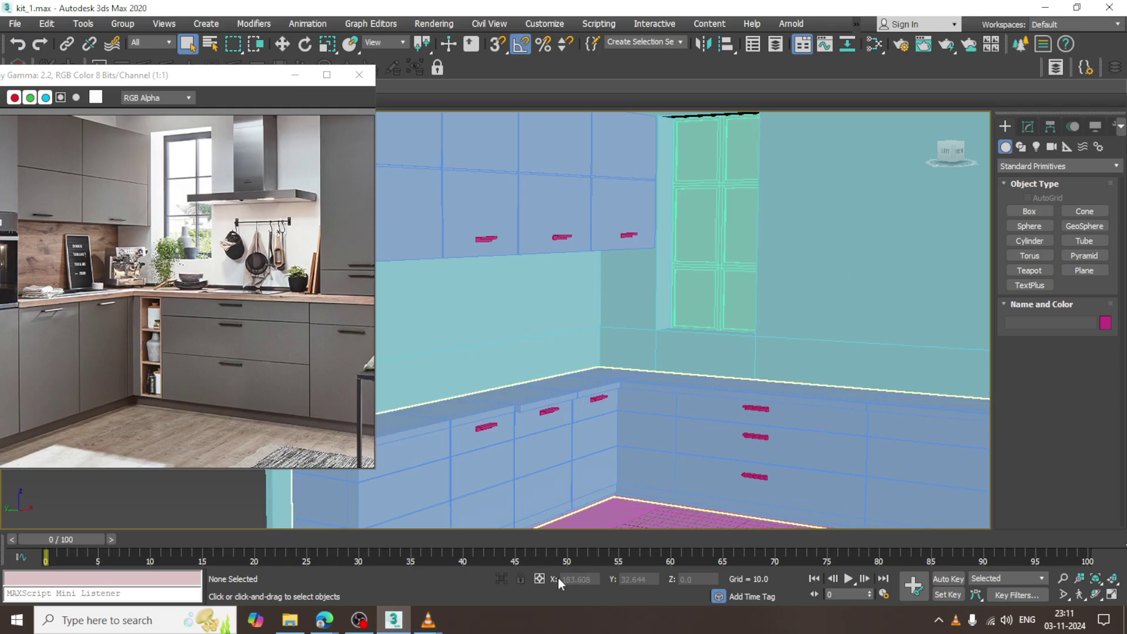
{"action": "left_click", "coordinate": [365, 623]}
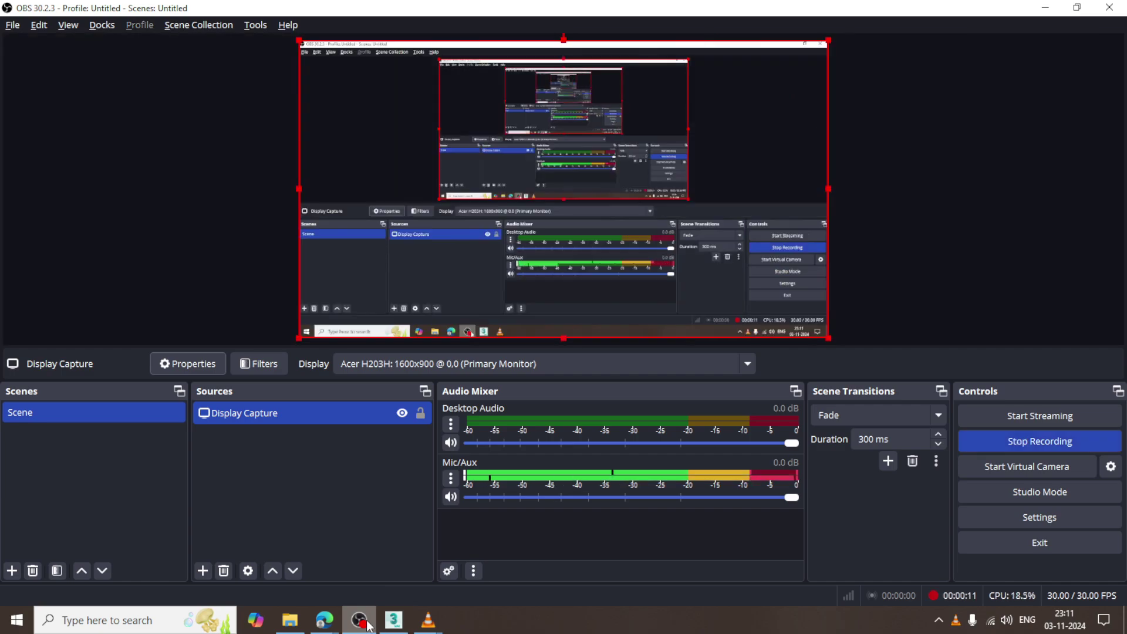
{"action": "left_click", "coordinate": [367, 625]}
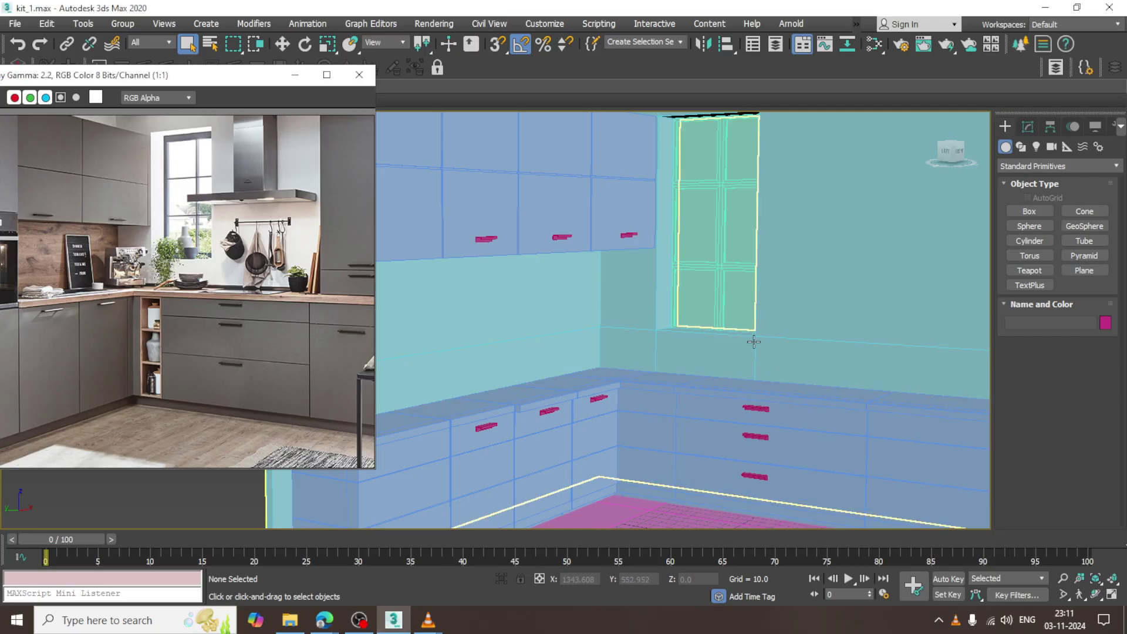
{"action": "left_click", "coordinate": [719, 271]}
Create a box with AutoGrid in the Top view over the wall's open end, about 54 long and 34 wide
{"action": "middle_click_drag", "start_coordinate": [643, 301], "coordinate": [804, 283]}
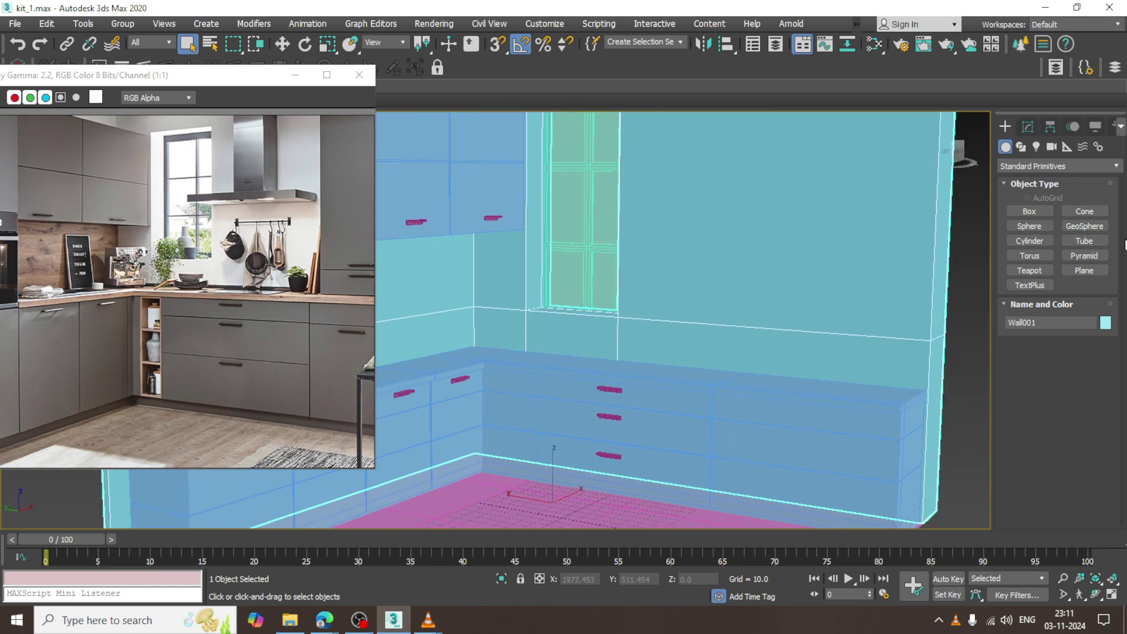
{"action": "left_click", "coordinate": [1042, 210]}
{"action": "middle_click_drag", "start_coordinate": [788, 387], "coordinate": [833, 438], "text": "alt"}
{"action": "mouse_move", "coordinate": [824, 314]}
{"action": "middle_mouse_down"}
{"action": "mouse_move", "coordinate": [828, 361]}
{"action": "mouse_move", "coordinate": [836, 297]}
{"action": "middle_mouse_up"}
{"action": "scroll", "coordinate": [828, 362], "scroll_direction": "up", "scroll_amount": 3}
{"action": "left_click", "coordinate": [1034, 198]}
{"action": "key", "text": "alt+w"}
{"action": "middle_click_drag", "start_coordinate": [448, 272], "coordinate": [405, 267]}
{"action": "key", "text": "alt+w"}
{"action": "middle_click_drag", "start_coordinate": [525, 238], "coordinate": [539, 231]}
{"action": "middle_click_drag", "start_coordinate": [743, 320], "coordinate": [712, 315]}
{"action": "scroll", "coordinate": [837, 324], "scroll_direction": "up", "scroll_amount": 4}
{"action": "middle_click_drag", "start_coordinate": [781, 351], "coordinate": [747, 323]}
{"action": "middle_click_drag", "start_coordinate": [677, 356], "coordinate": [749, 280]}
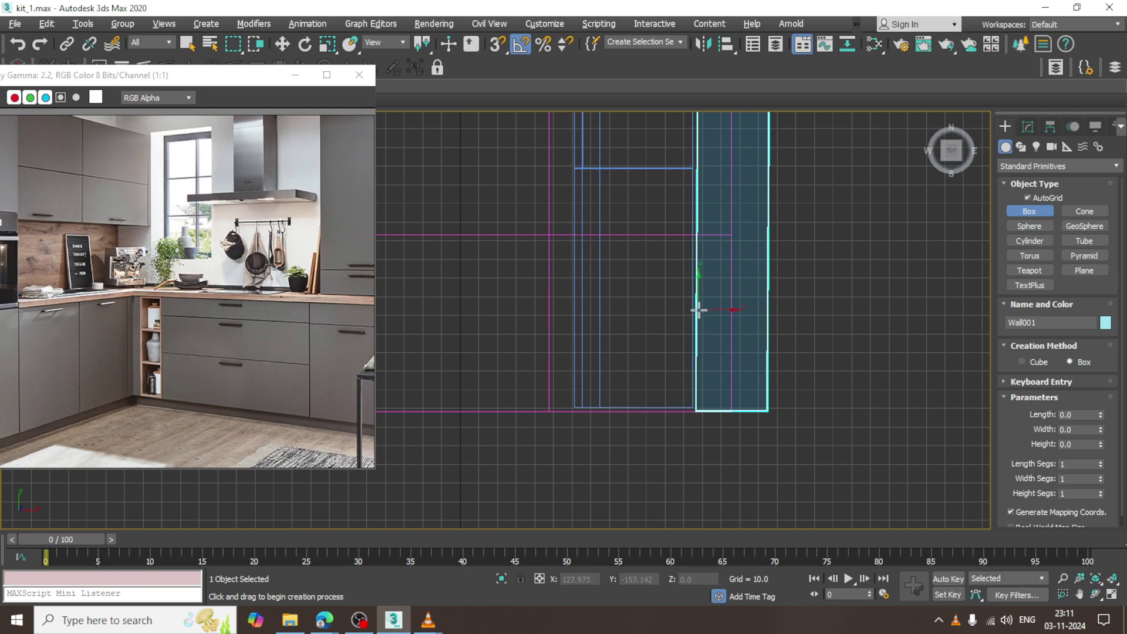
{"action": "left_click_drag", "start_coordinate": [700, 305], "coordinate": [765, 407]}
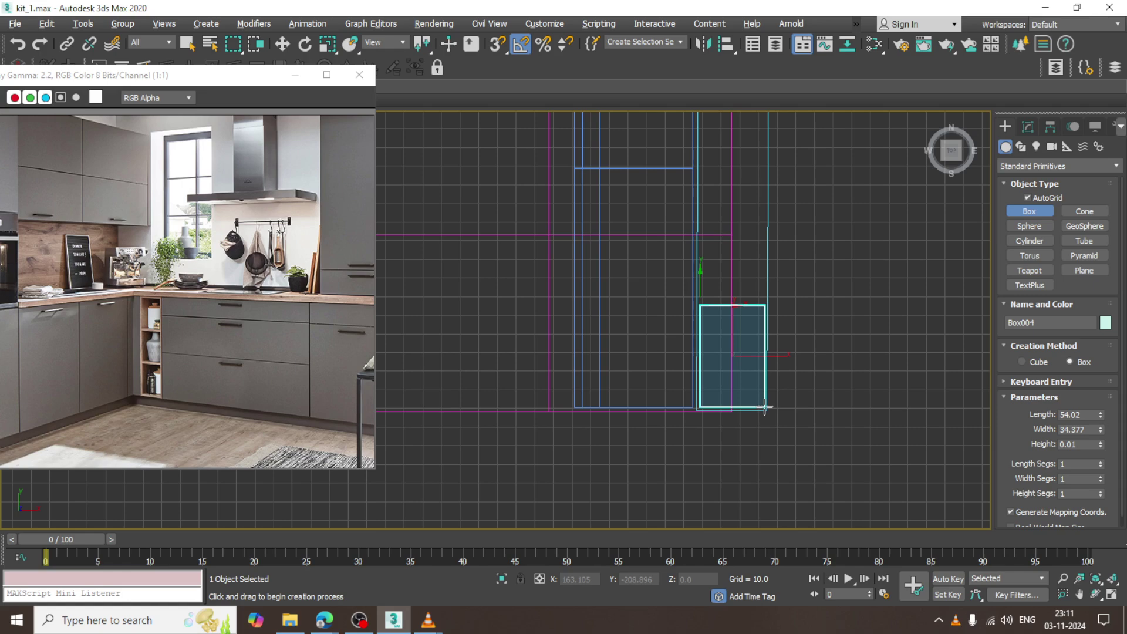
{"action": "left_click", "coordinate": [758, 228]}
{"action": "right_click", "coordinate": [870, 294]}
Move the new box down and off the wall onto the end of the countertop, at about X 106.6 and Z 92
{"action": "key", "text": "alt+w"}
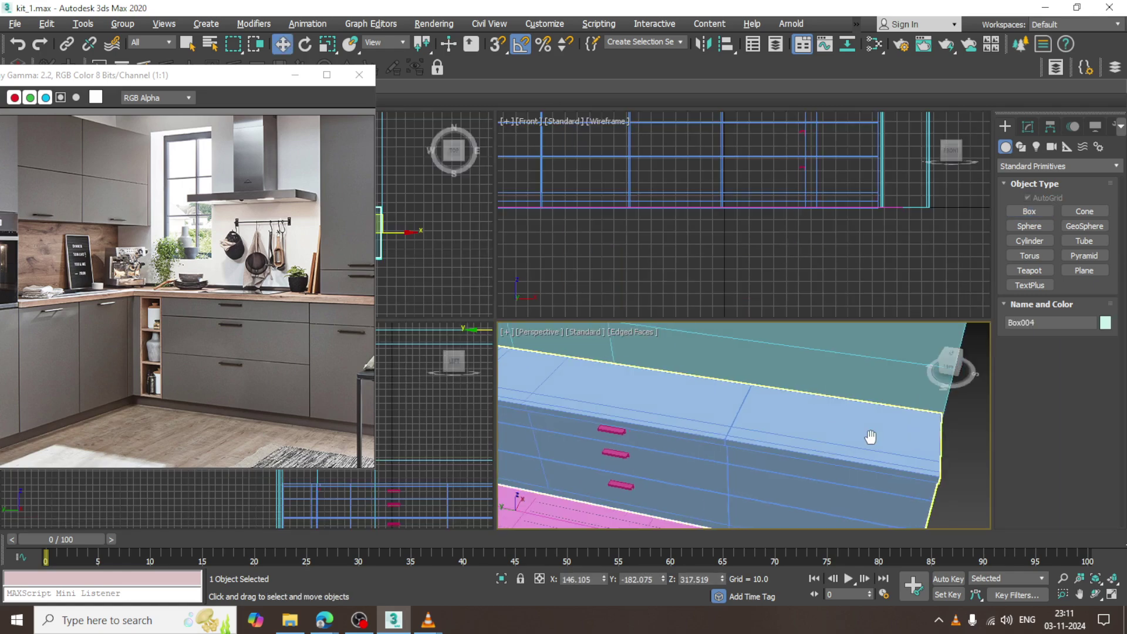
{"action": "middle_click_drag", "start_coordinate": [881, 440], "coordinate": [869, 464]}
{"action": "key", "text": "alt+w"}
{"action": "scroll", "coordinate": [795, 382], "scroll_direction": "down", "scroll_amount": 3}
{"action": "middle_click_drag", "start_coordinate": [795, 383], "coordinate": [902, 355], "text": "alt"}
{"action": "scroll", "coordinate": [757, 355], "scroll_direction": "down", "scroll_amount": 3}
{"action": "middle_click_drag", "start_coordinate": [898, 164], "coordinate": [796, 243], "text": "alt"}
{"action": "left_click_drag", "start_coordinate": [813, 265], "coordinate": [800, 390]}
{"action": "scroll", "coordinate": [828, 411], "scroll_direction": "up", "scroll_amount": 5}
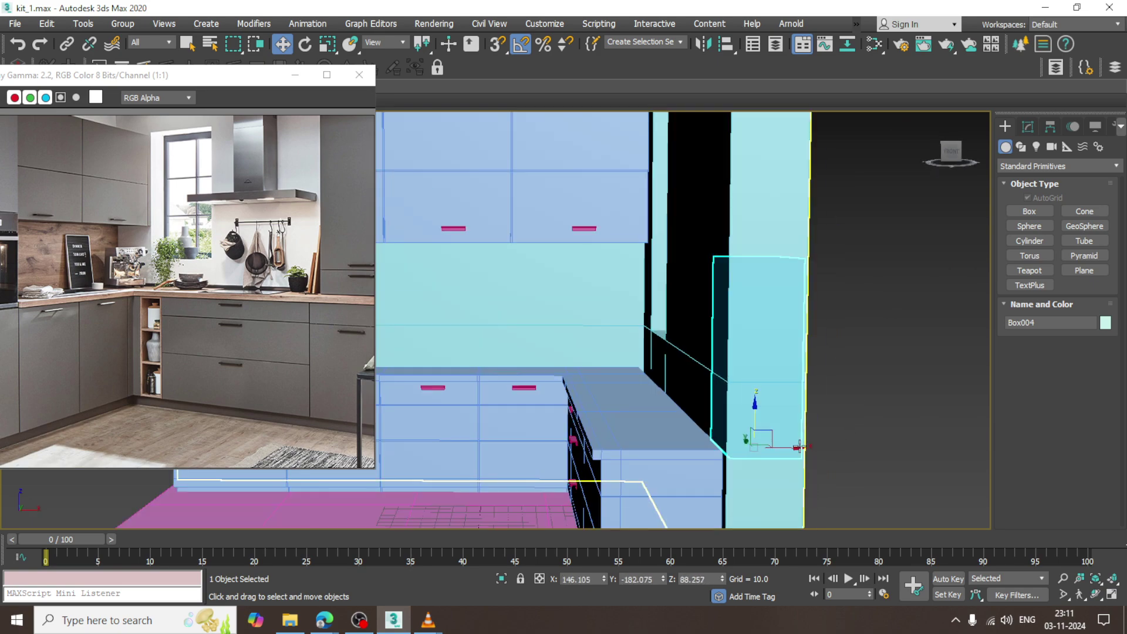
{"action": "left_click_drag", "start_coordinate": [799, 447], "coordinate": [707, 448]}
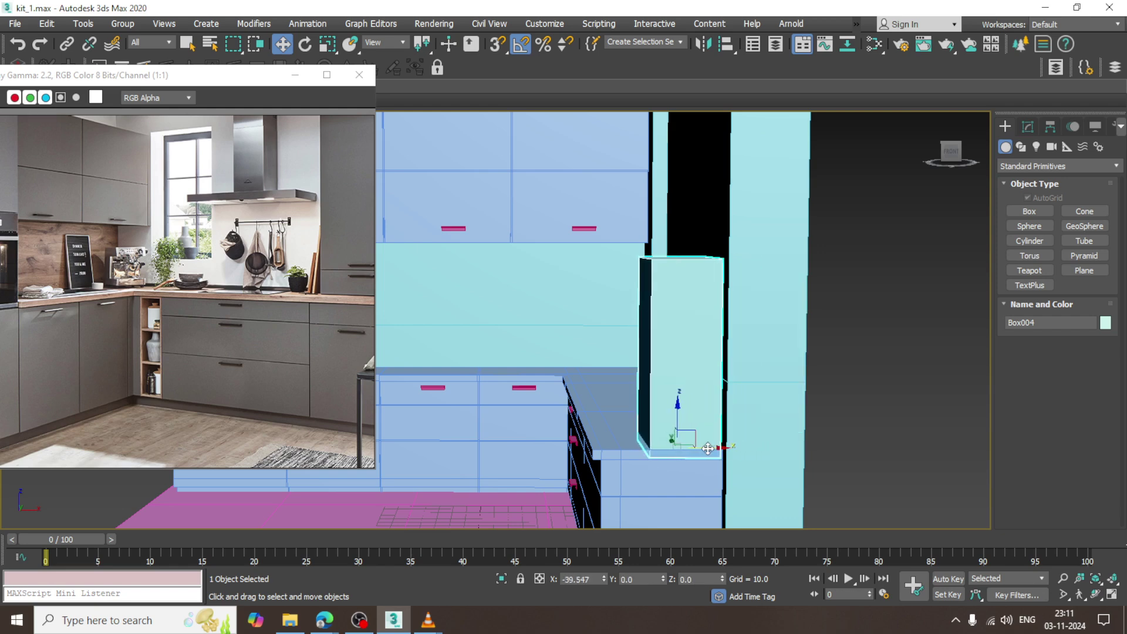
{"action": "left_click_drag", "start_coordinate": [681, 410], "coordinate": [690, 398]}
Convert the box to an Editable Poly and extend its room-facing polygon outward to the front of the base cabinets
{"action": "right_click", "coordinate": [691, 288]}
{"action": "mouse_move", "coordinate": [763, 451]}
{"action": "left_click", "coordinate": [875, 461]}
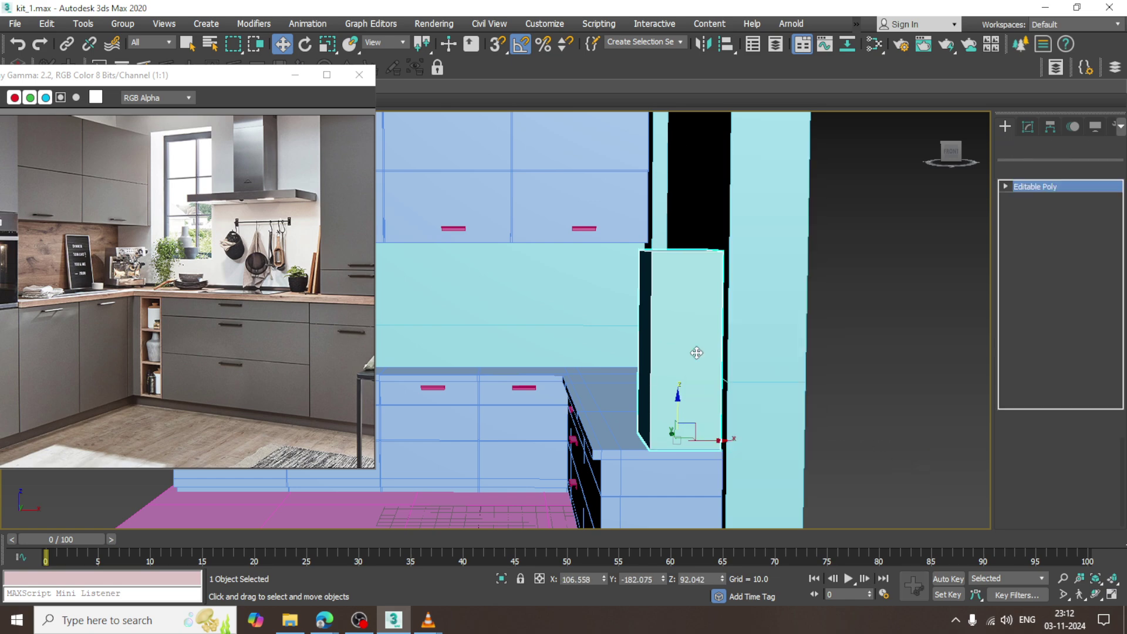
{"action": "middle_click_drag", "start_coordinate": [747, 354], "coordinate": [680, 322], "text": "alt"}
{"action": "key", "text": "4"}
{"action": "left_click", "coordinate": [627, 304]}
{"action": "middle_click_drag", "start_coordinate": [721, 389], "coordinate": [674, 353], "text": "alt"}
{"action": "left_click_drag", "start_coordinate": [666, 346], "coordinate": [624, 351]}
{"action": "middle_click_drag", "start_coordinate": [650, 352], "coordinate": [670, 317], "text": "alt"}
Widen the box along the countertop by moving the vertices of its window-facing side toward the window
{"action": "key", "text": "1"}
{"action": "middle_click_drag", "start_coordinate": [519, 249], "coordinate": [624, 347], "text": "alt"}
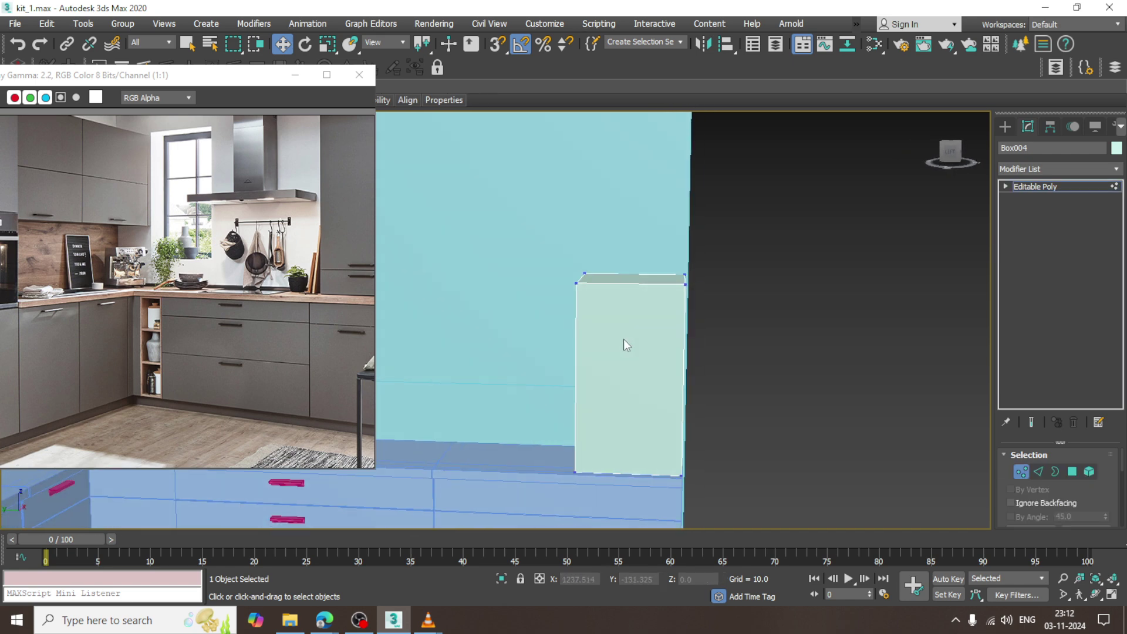
{"action": "left_click_drag", "start_coordinate": [603, 401], "coordinate": [596, 488]}
{"action": "left_click_drag", "start_coordinate": [550, 367], "coordinate": [508, 367]}
Raise the box's top vertices to about Z 296.4, level with the tops of the wall cabinets
{"action": "left_click_drag", "start_coordinate": [518, 256], "coordinate": [704, 306]}
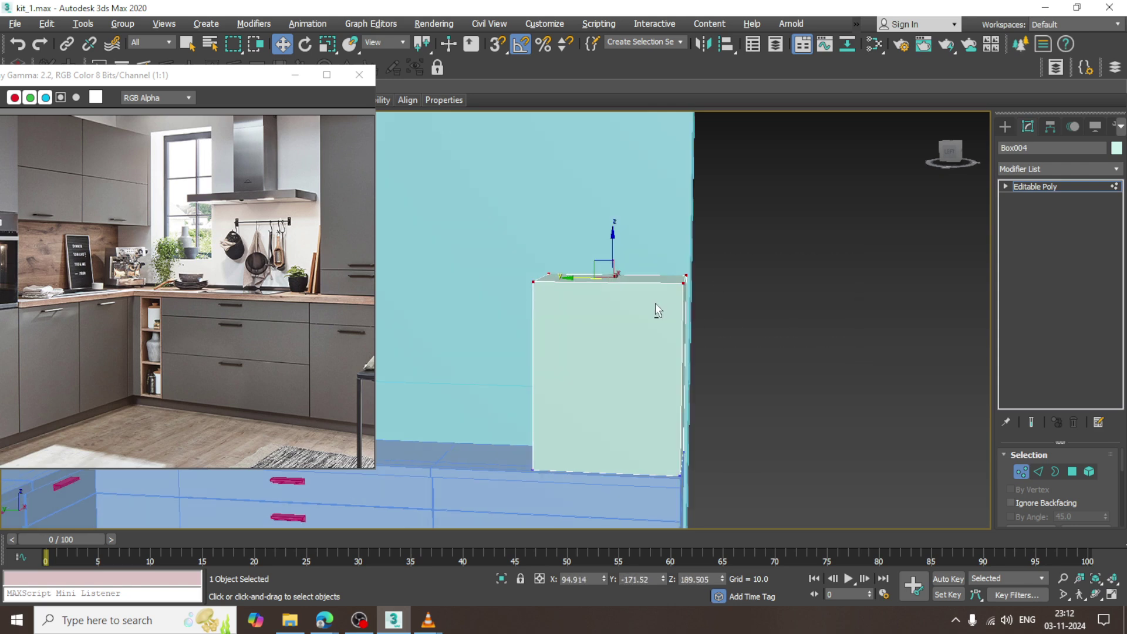
{"action": "middle_click_drag", "start_coordinate": [665, 307], "coordinate": [627, 269], "text": "alt"}
{"action": "left_click_drag", "start_coordinate": [612, 248], "coordinate": [622, 75]}
{"action": "scroll", "coordinate": [694, 285], "scroll_direction": "down", "scroll_amount": 8}
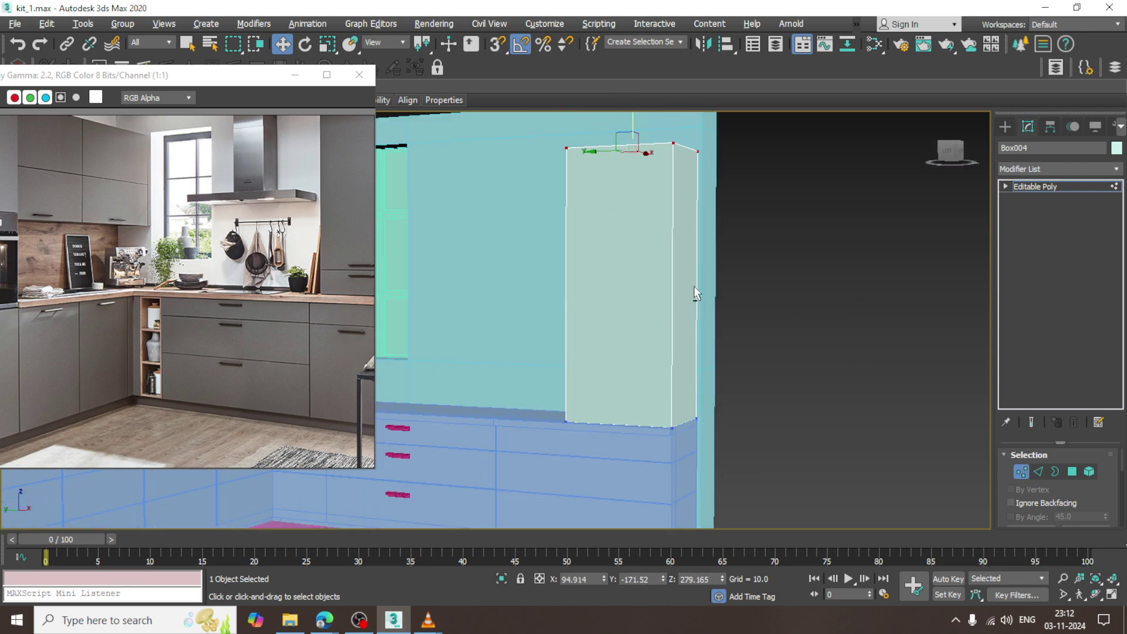
{"action": "left_click_drag", "start_coordinate": [689, 197], "coordinate": [691, 172]}
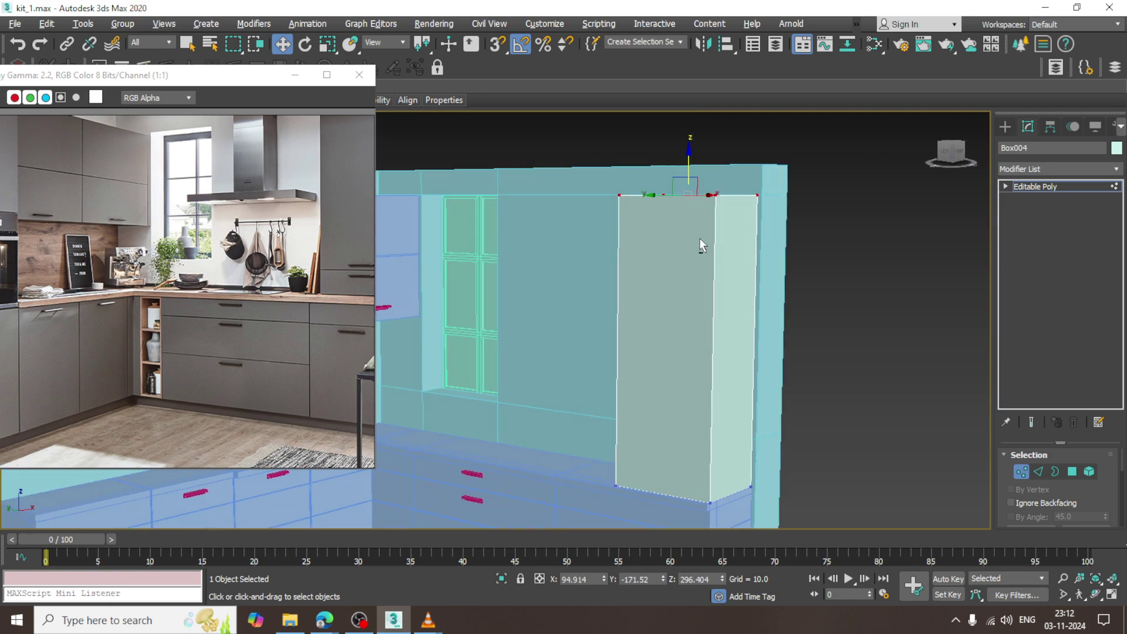
{"action": "middle_click_drag", "start_coordinate": [689, 241], "coordinate": [695, 284], "text": "alt"}
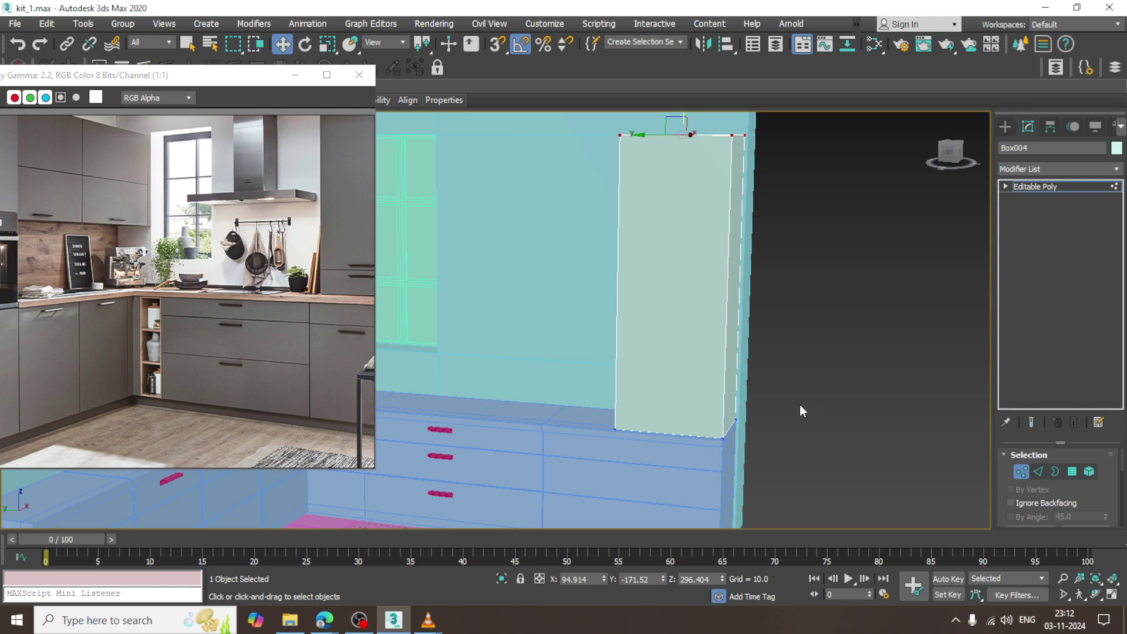
Connect the tall box's four vertical edges with two horizontal segments
{"action": "left_click_drag", "start_coordinate": [1061, 441], "coordinate": [1061, 260]}
{"action": "key", "text": "2"}
{"action": "left_click_drag", "start_coordinate": [530, 285], "coordinate": [799, 352]}
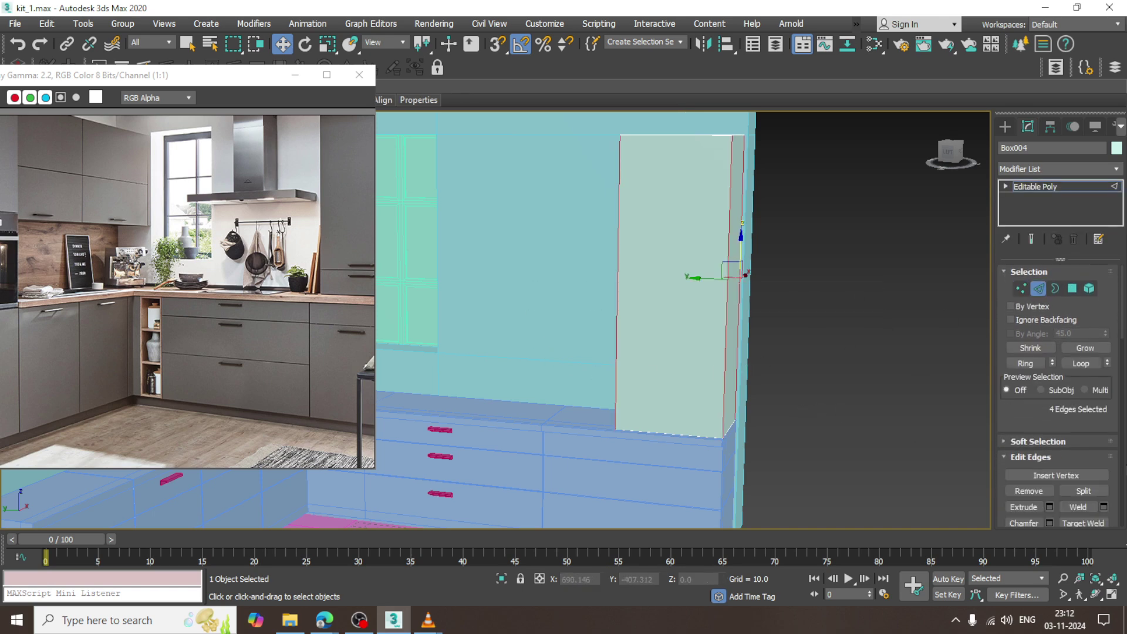
{"action": "scroll", "coordinate": [1031, 318], "scroll_direction": "down", "scroll_amount": 3}
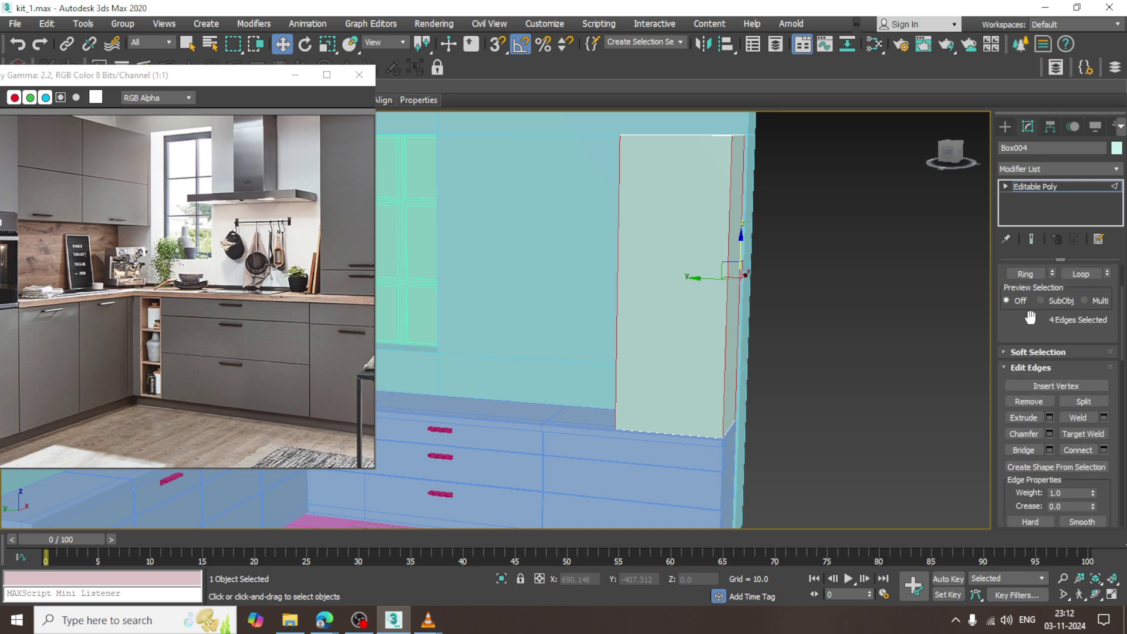
{"action": "left_click", "coordinate": [1103, 450]}
{"action": "scroll", "coordinate": [509, 328], "scroll_direction": "up", "scroll_amount": 1}
{"action": "left_click", "coordinate": [500, 390]}
Lower both new edge loops in the Front view to form a narrow strip at windowsill height, its upper loop at about Z 127.8
{"action": "key", "text": "alt+w"}
{"action": "middle_click_drag", "start_coordinate": [790, 211], "coordinate": [837, 359]}
{"action": "key", "text": "alt+w"}
{"action": "scroll", "coordinate": [768, 256], "scroll_direction": "down", "scroll_amount": 3}
{"action": "middle_click_drag", "start_coordinate": [767, 256], "coordinate": [816, 399]}
{"action": "middle_click_drag", "start_coordinate": [769, 282], "coordinate": [800, 389]}
{"action": "key", "text": "1"}
{"action": "left_click_drag", "start_coordinate": [685, 396], "coordinate": [833, 418]}
{"action": "middle_click_drag", "start_coordinate": [930, 432], "coordinate": [903, 340]}
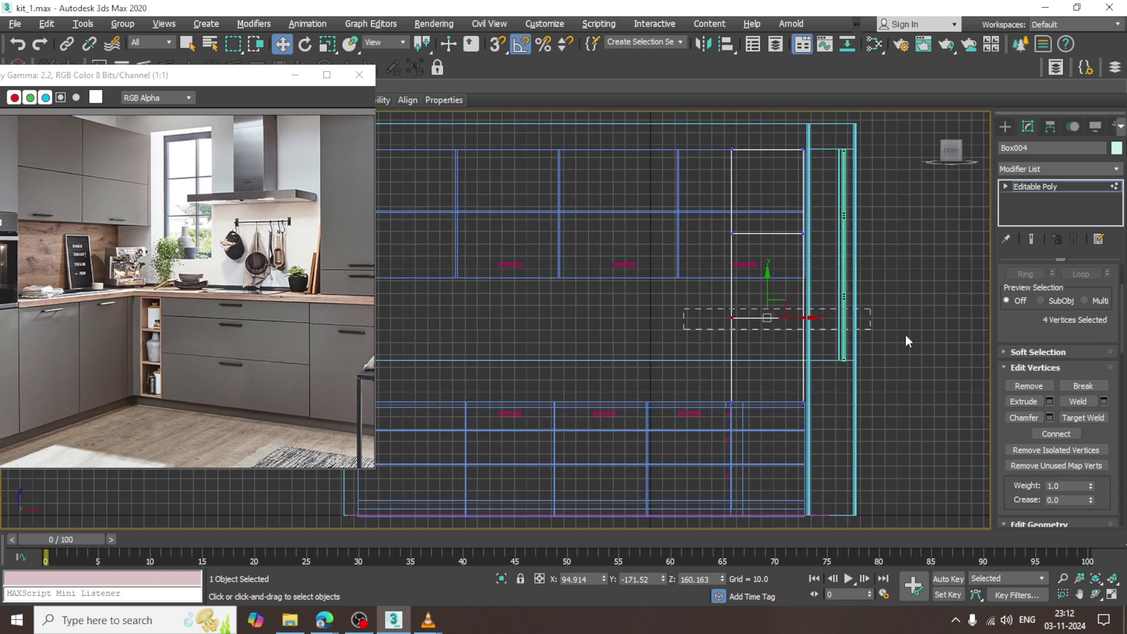
{"action": "left_click_drag", "start_coordinate": [762, 302], "coordinate": [788, 376]}
{"action": "left_click_drag", "start_coordinate": [770, 203], "coordinate": [788, 300]}
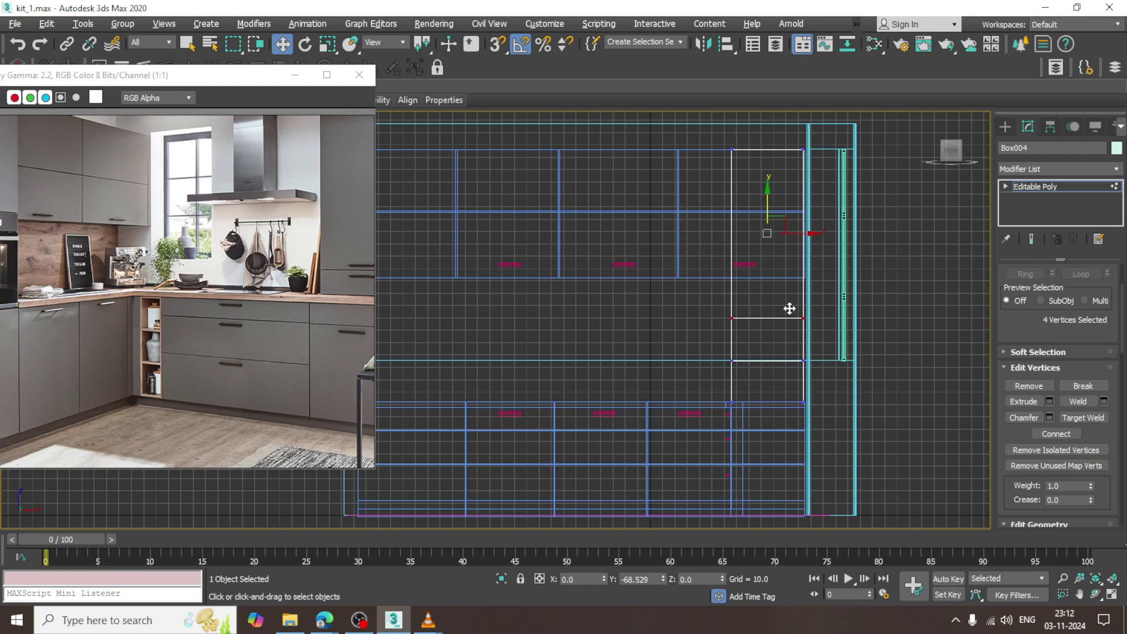
{"action": "scroll", "coordinate": [798, 353], "scroll_direction": "up", "scroll_amount": 8}
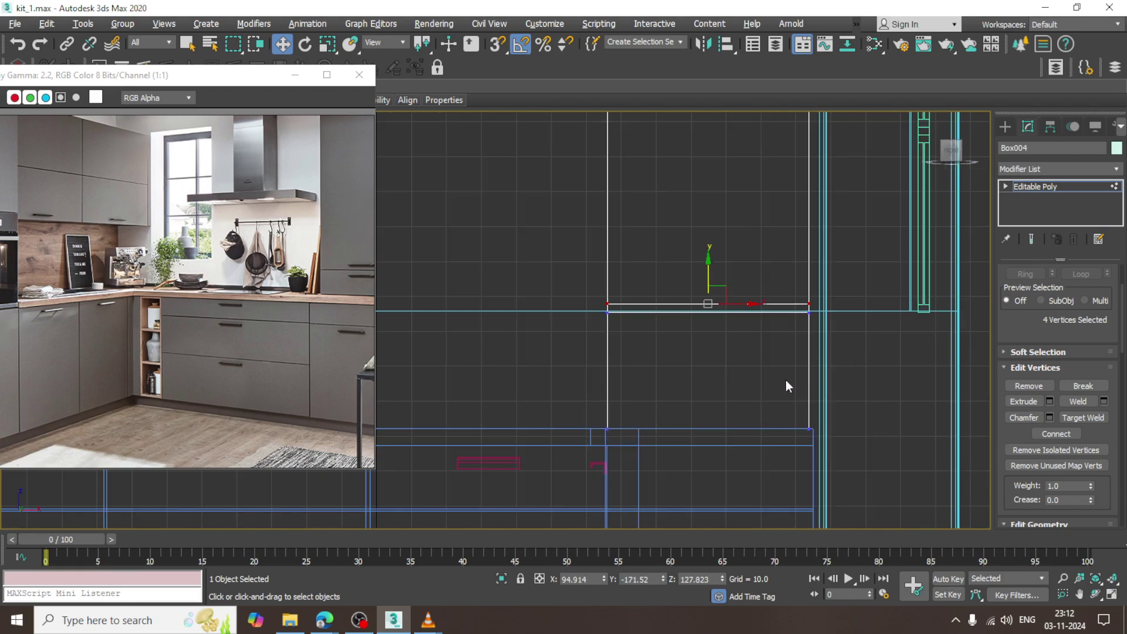
{"action": "middle_click_drag", "start_coordinate": [698, 331], "coordinate": [706, 346]}
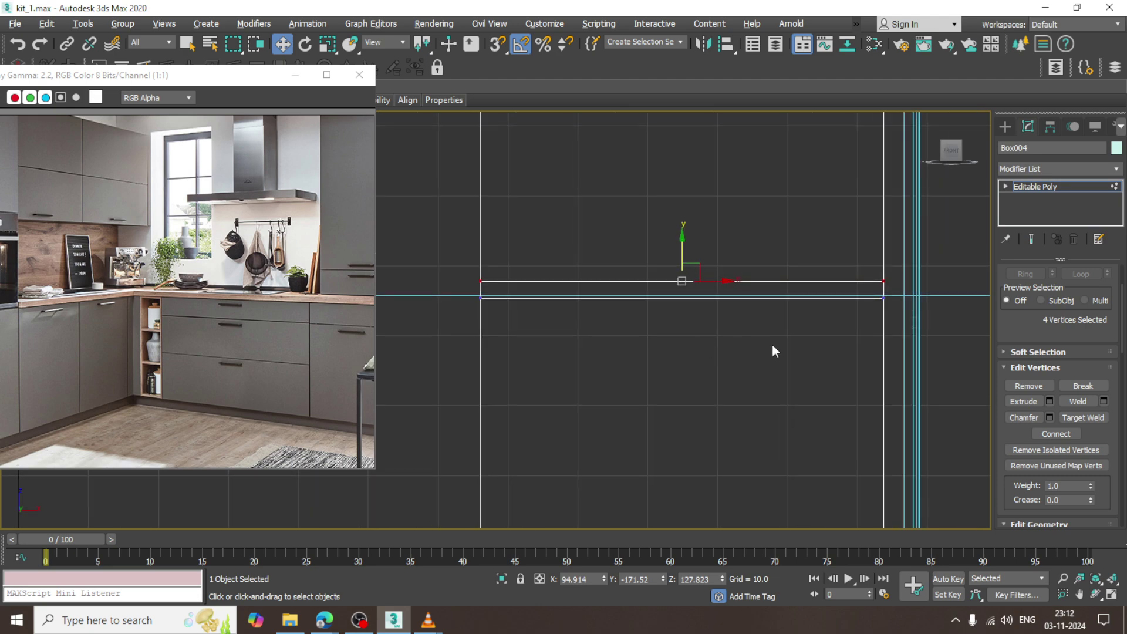
Connect the four short vertical edges of the narrow strip with one segment, adding a middle loop around the cabinet
{"action": "key", "text": "alt+w"}
{"action": "middle_click_drag", "start_coordinate": [840, 443], "coordinate": [813, 439]}
{"action": "key", "text": "alt+w"}
{"action": "middle_click_drag", "start_coordinate": [755, 400], "coordinate": [697, 343], "text": "alt"}
{"action": "scroll", "coordinate": [681, 356], "scroll_direction": "up", "scroll_amount": 5}
{"action": "scroll", "coordinate": [697, 343], "scroll_direction": "up", "scroll_amount": 2}
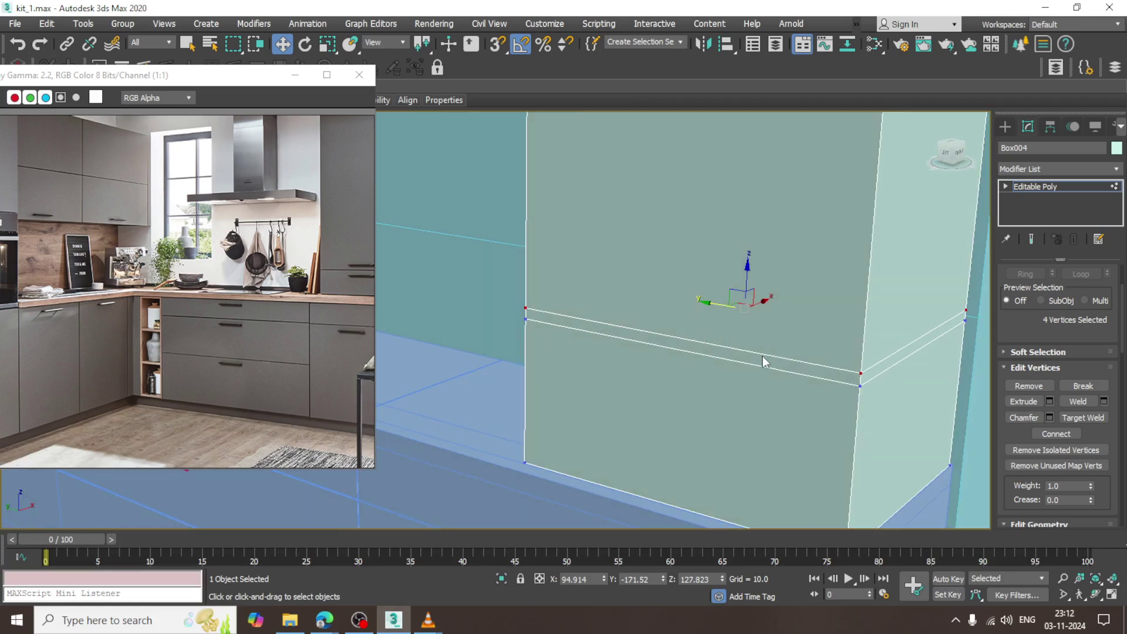
{"action": "key", "text": "2"}
{"action": "left_click", "coordinate": [864, 383]}
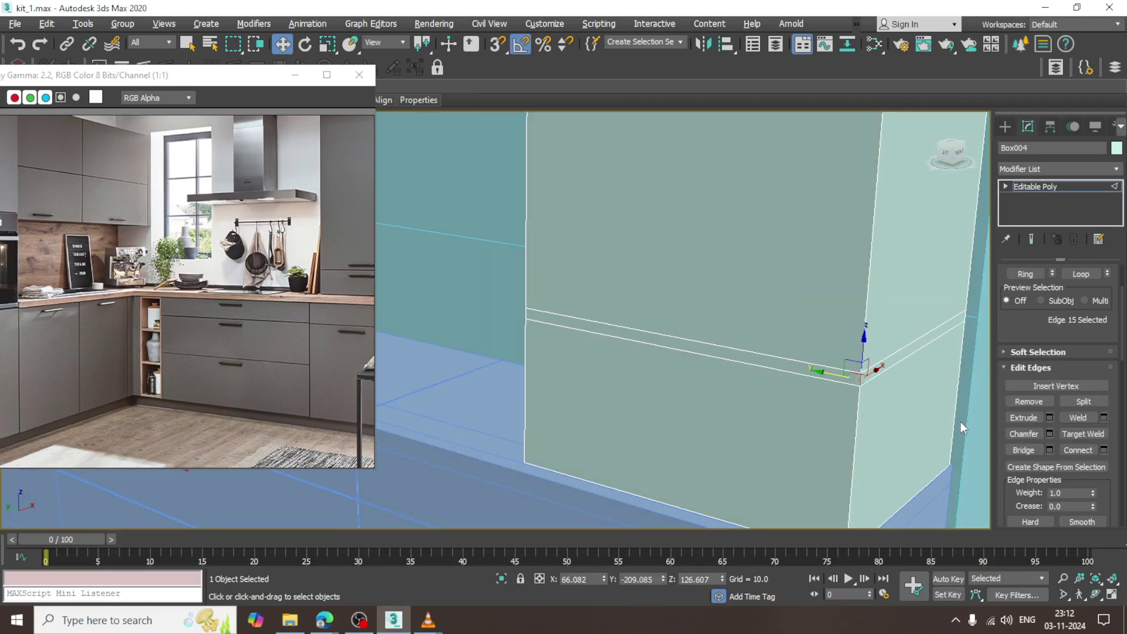
{"action": "key", "text": "alt+r"}
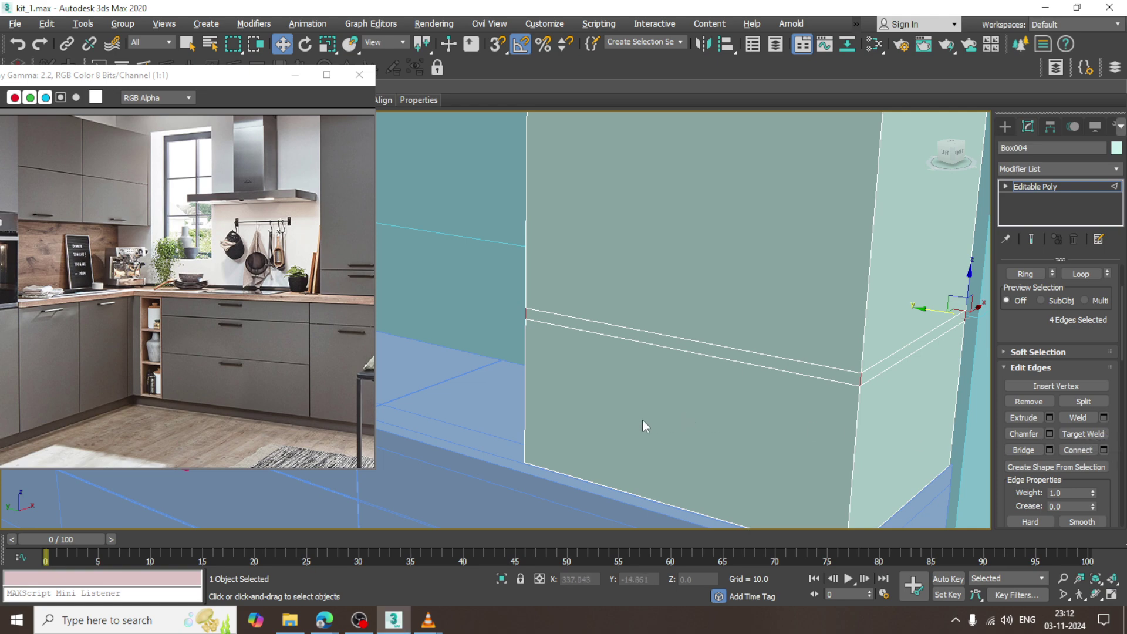
{"action": "left_click", "coordinate": [1104, 450]}
{"action": "left_click", "coordinate": [504, 332]}
{"action": "left_click", "coordinate": [502, 389]}
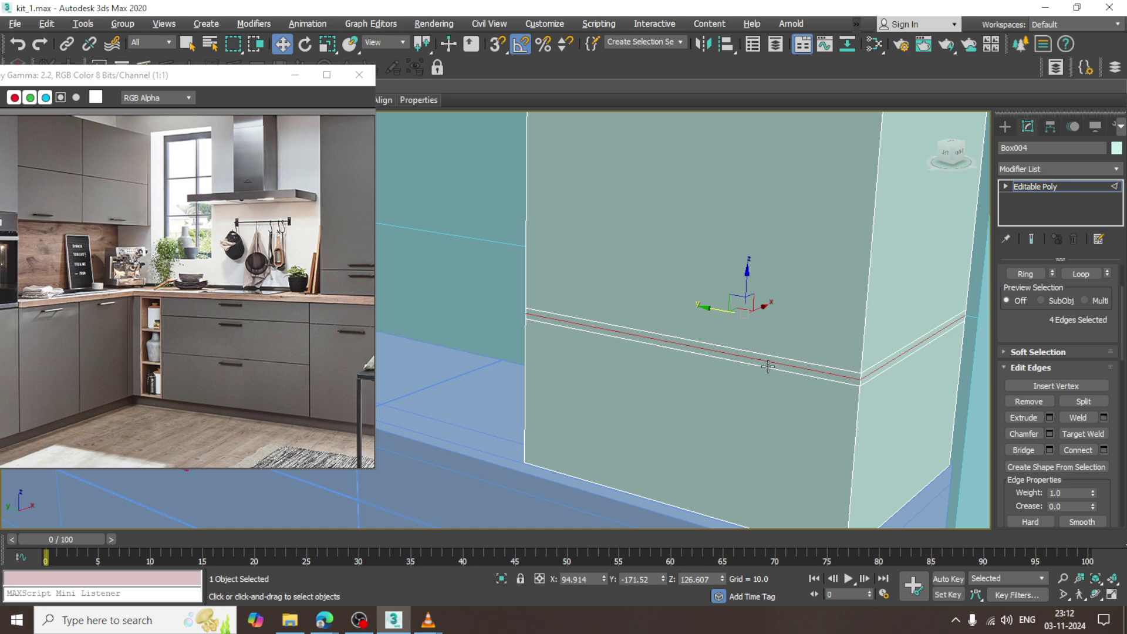
Try to scale the strip's middle edge loop inward to 97 percent to form a groove
{"action": "key", "text": "r"}
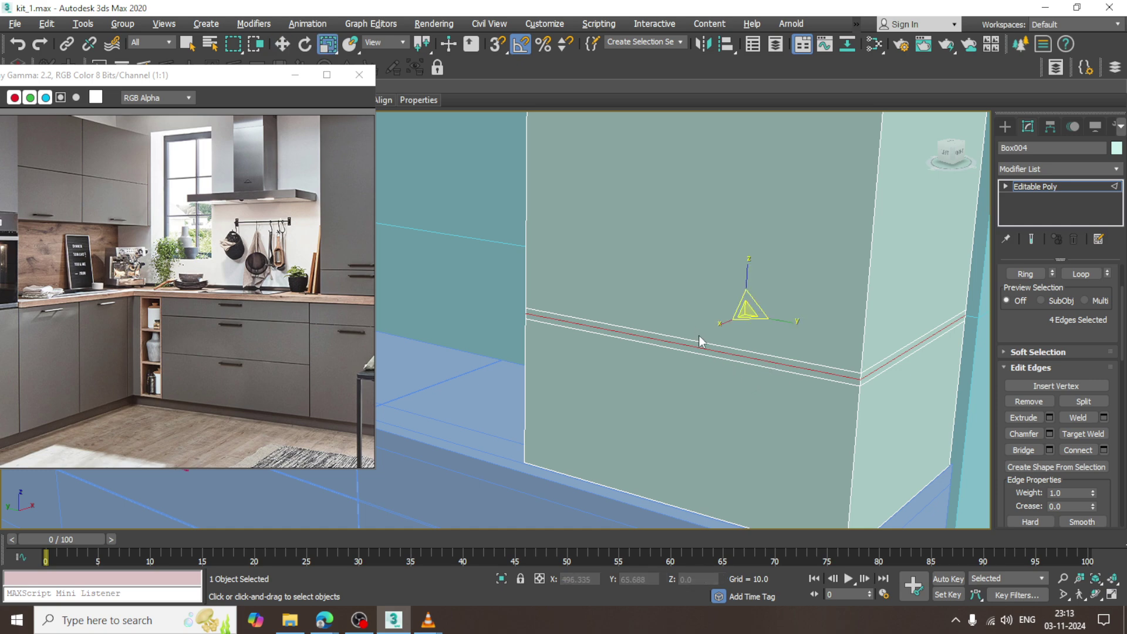
{"action": "left_click_drag", "start_coordinate": [747, 309], "coordinate": [750, 313]}
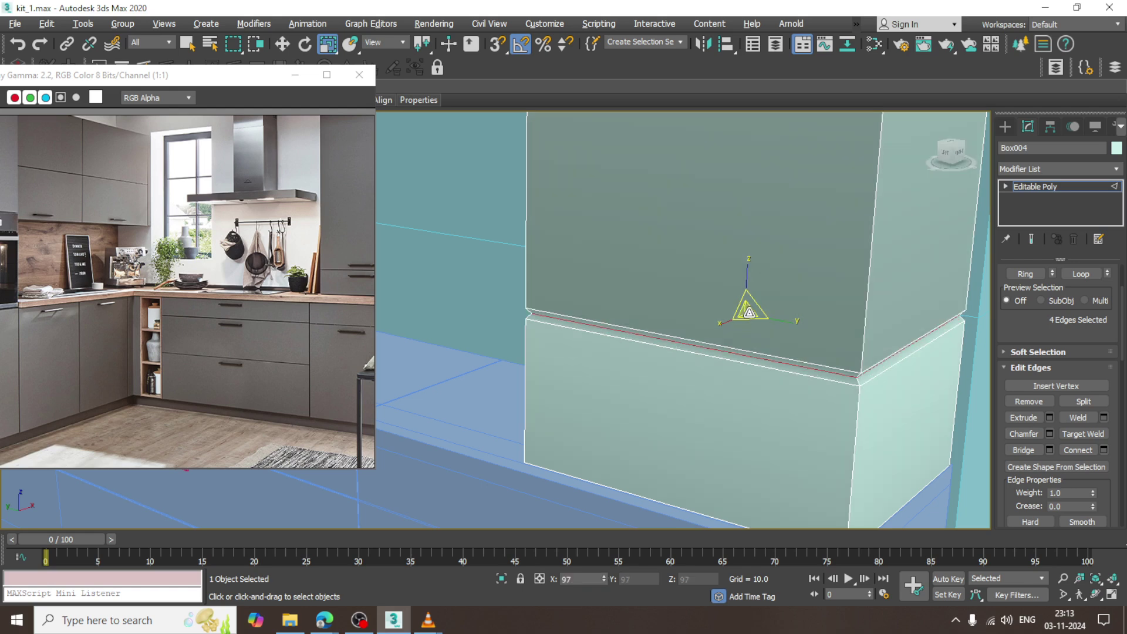
{"action": "scroll", "coordinate": [740, 320], "scroll_direction": "down", "scroll_amount": 8}
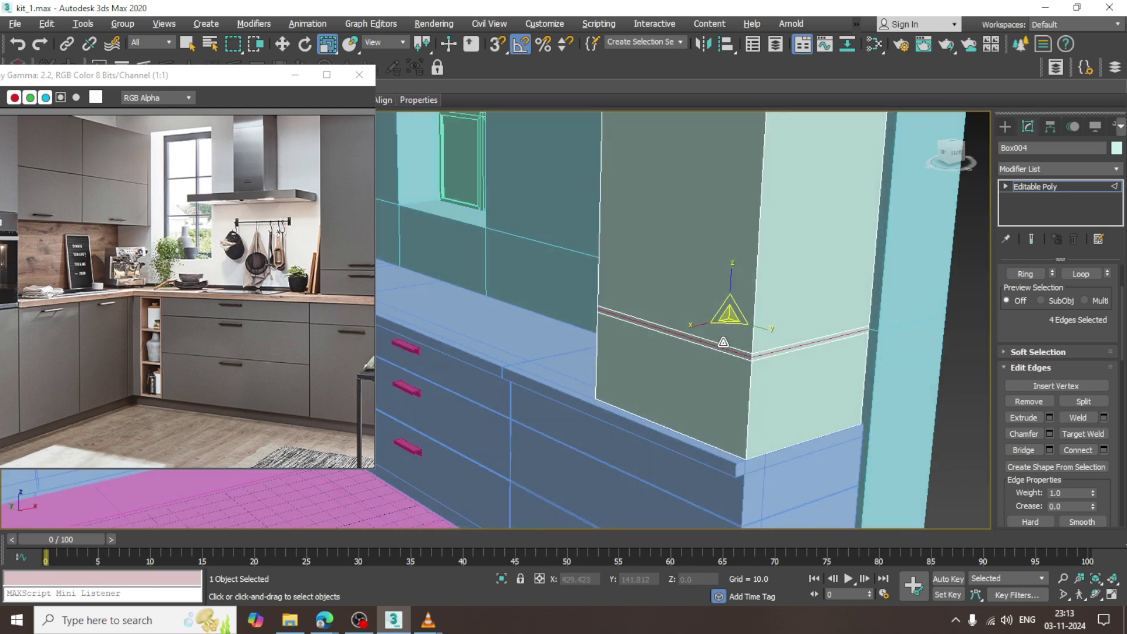
Extrude the two narrow strip polygons on the tall cabinet's front inward by -0.628
{"action": "scroll", "coordinate": [722, 338], "scroll_direction": "up", "scroll_amount": 10}
{"action": "left_click", "coordinate": [714, 345]}
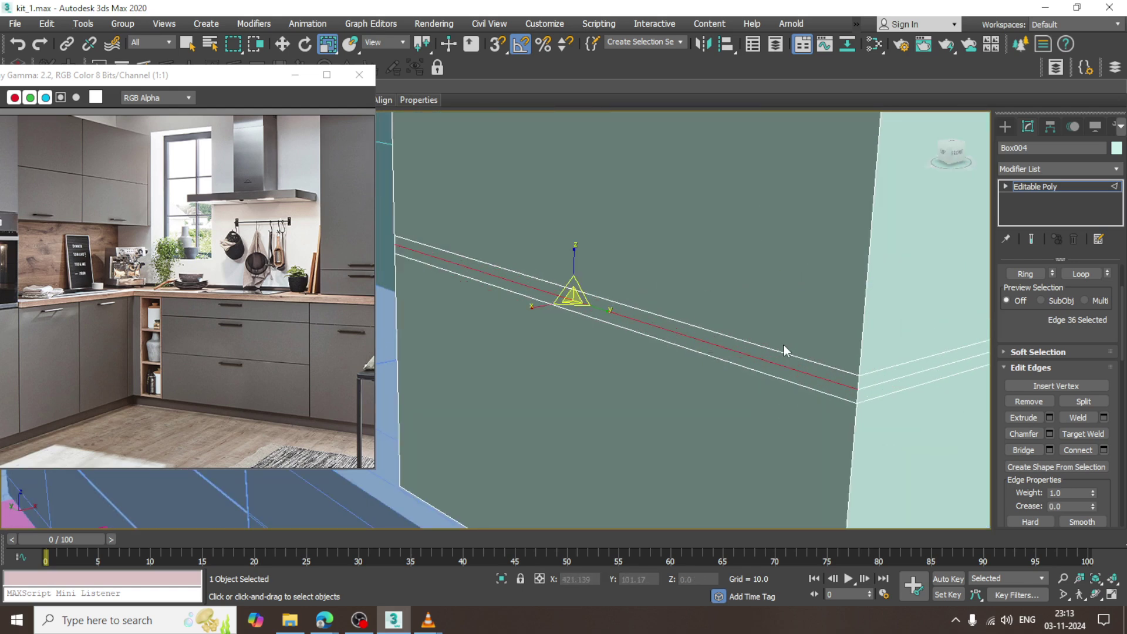
{"action": "key", "text": "4"}
{"action": "left_click", "coordinate": [762, 355]}
{"action": "left_click", "coordinate": [763, 365], "text": "ctrl"}
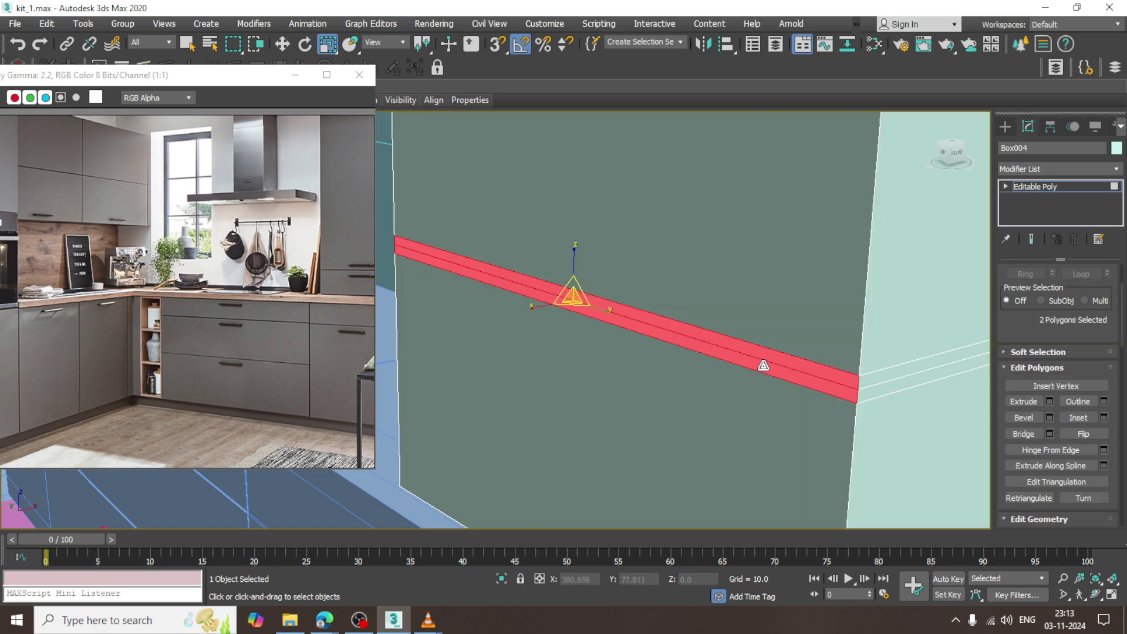
{"action": "left_click", "coordinate": [1049, 401]}
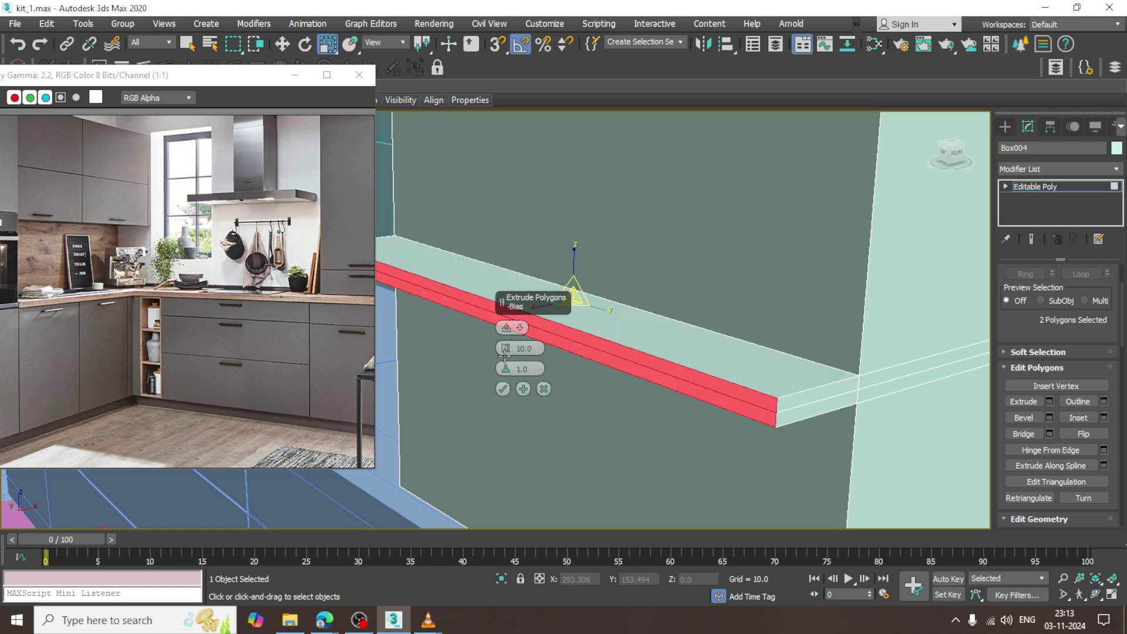
{"action": "left_click_drag", "start_coordinate": [505, 350], "coordinate": [532, 413]}
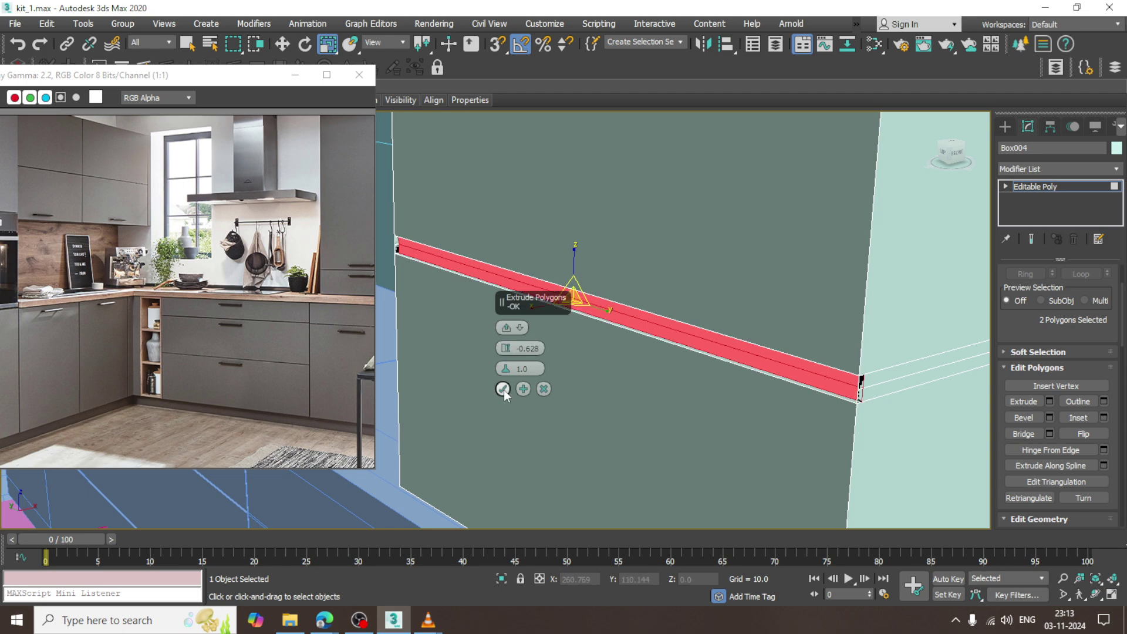
{"action": "left_click", "coordinate": [503, 389]}
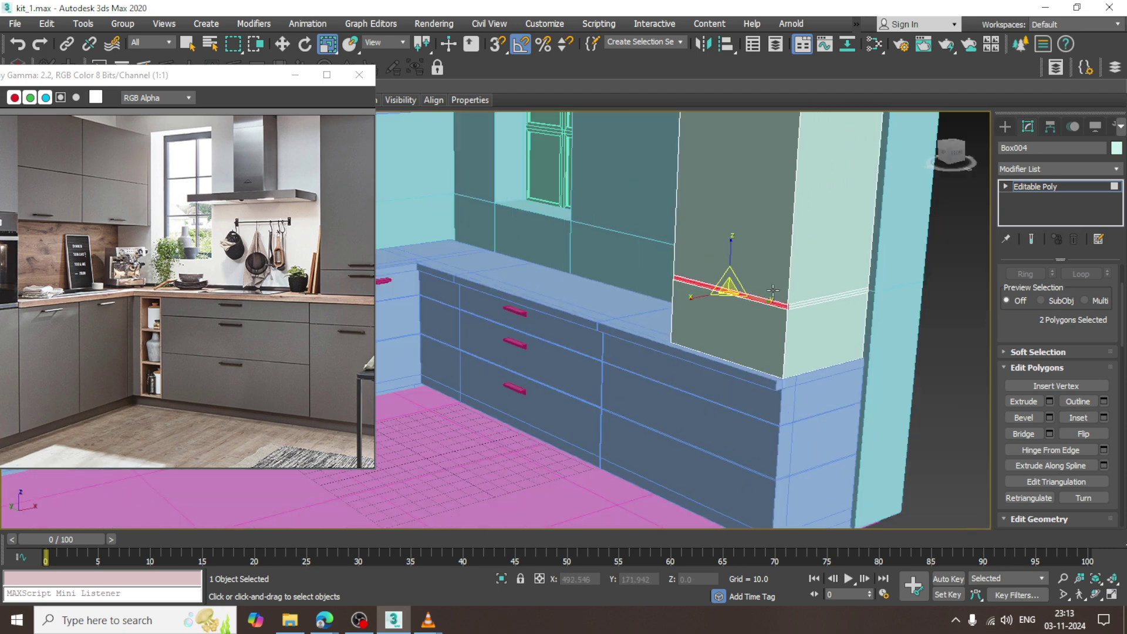
Copy the top drawer handle along the counter to the end base cabinet at Y -141.491 and lower the copy to Z 62.958
{"action": "middle_click_drag", "start_coordinate": [773, 290], "coordinate": [765, 325], "text": "alt"}
{"action": "scroll", "coordinate": [786, 297], "scroll_direction": "down", "scroll_amount": 4}
{"action": "middle_click_drag", "start_coordinate": [765, 325], "coordinate": [808, 303], "text": "alt"}
{"action": "key", "text": "w"}
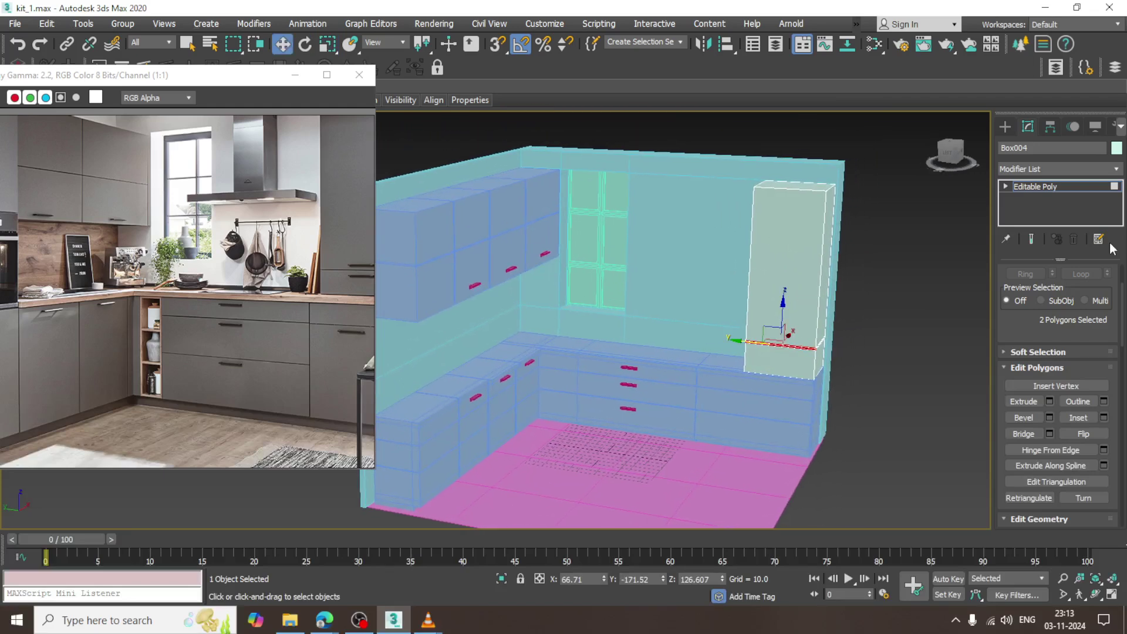
{"action": "left_click", "coordinate": [1071, 190]}
{"action": "scroll", "coordinate": [634, 375], "scroll_direction": "up", "scroll_amount": 8}
{"action": "left_click", "coordinate": [783, 233]}
{"action": "scroll", "coordinate": [763, 247], "scroll_direction": "down", "scroll_amount": 6}
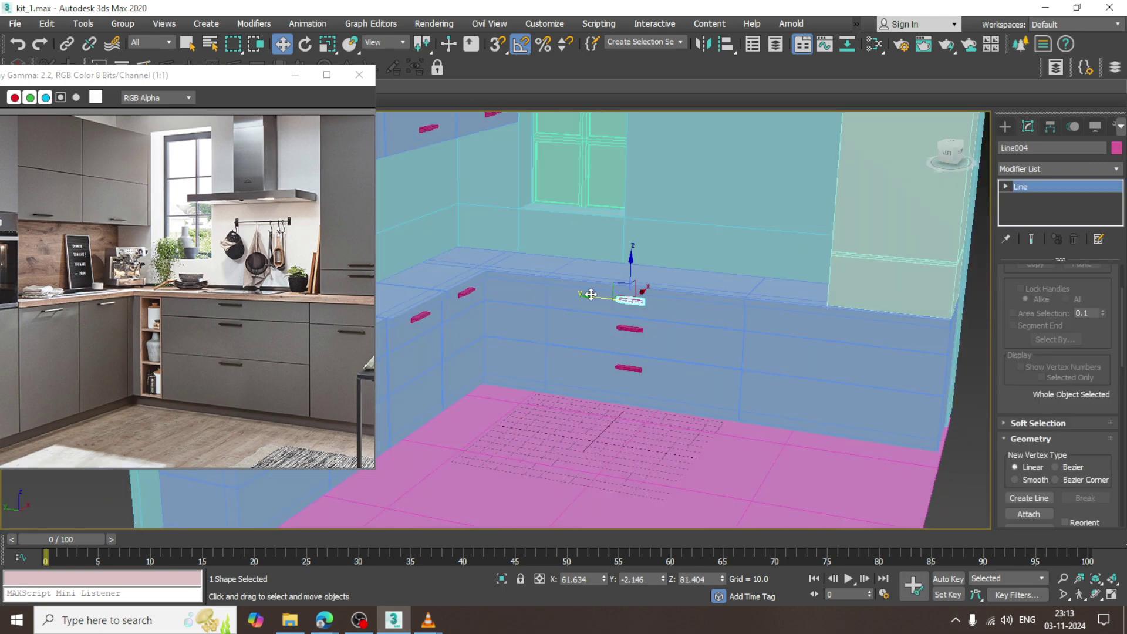
{"action": "mouse_move", "coordinate": [597, 298]}
{"action": "left_mouse_down", "text": "shift"}
{"action": "mouse_move", "coordinate": [845, 348]}
{"action": "mouse_move", "coordinate": [802, 348]}
{"action": "left_mouse_up", "text": "shift"}
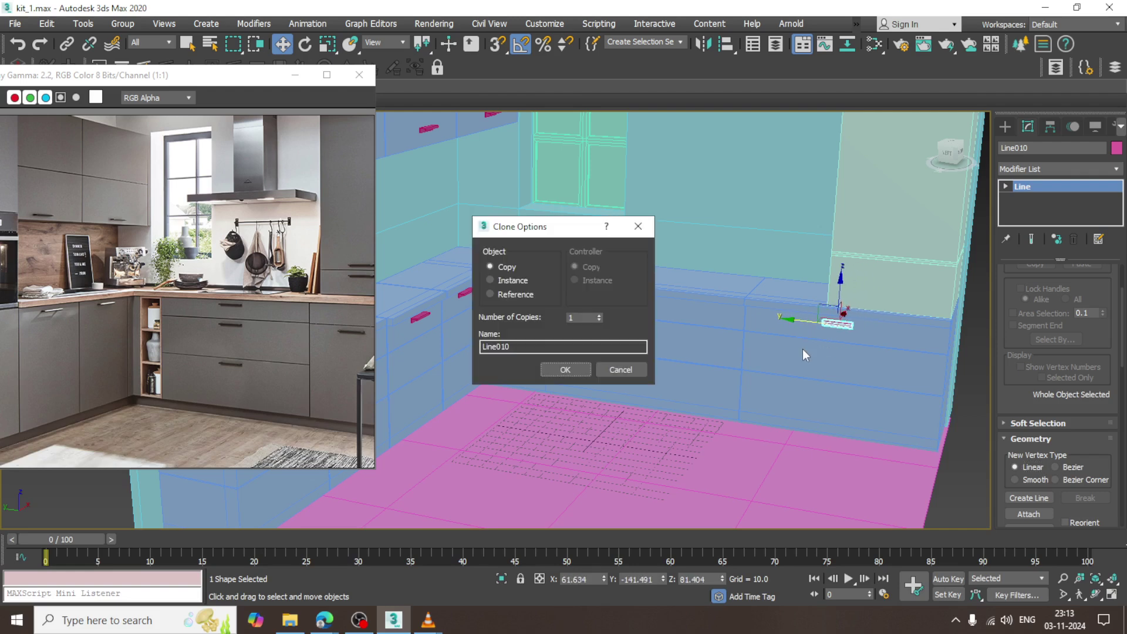
{"action": "left_click", "coordinate": [561, 369]}
{"action": "left_click_drag", "start_coordinate": [840, 283], "coordinate": [837, 317]}
Copy the end cabinet's handle straight up to Z 113.979 for use on the tall cabinet
{"action": "middle_click_drag", "start_coordinate": [838, 317], "coordinate": [845, 334], "text": "alt"}
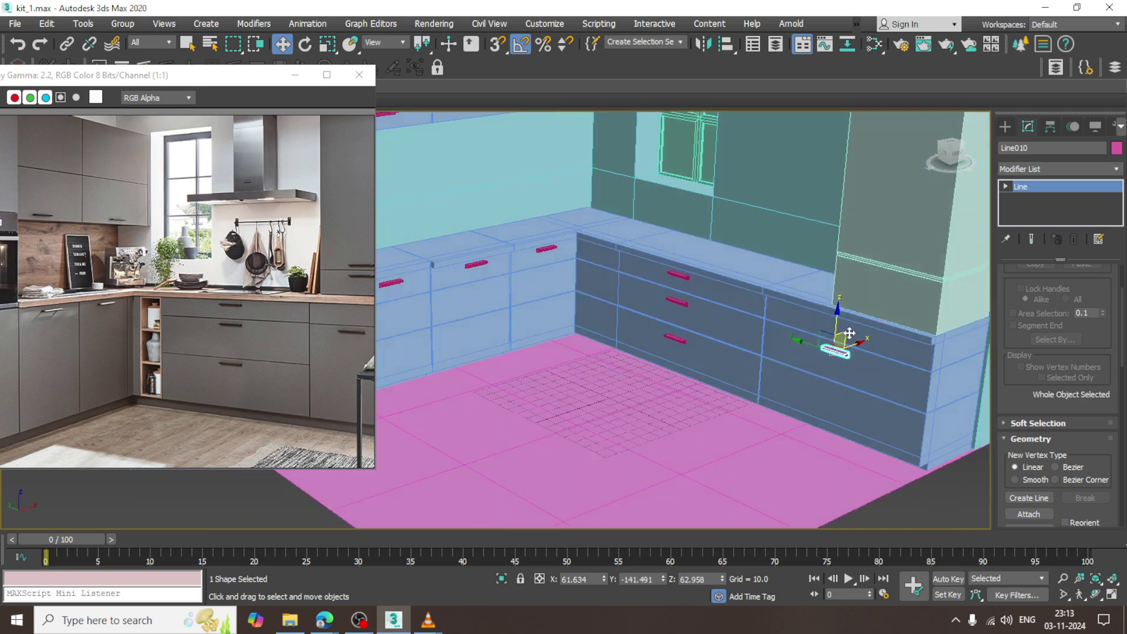
{"action": "scroll", "coordinate": [846, 334], "scroll_direction": "up", "scroll_amount": 2}
{"action": "left_click_drag", "start_coordinate": [828, 332], "coordinate": [830, 215], "text": "shift"}
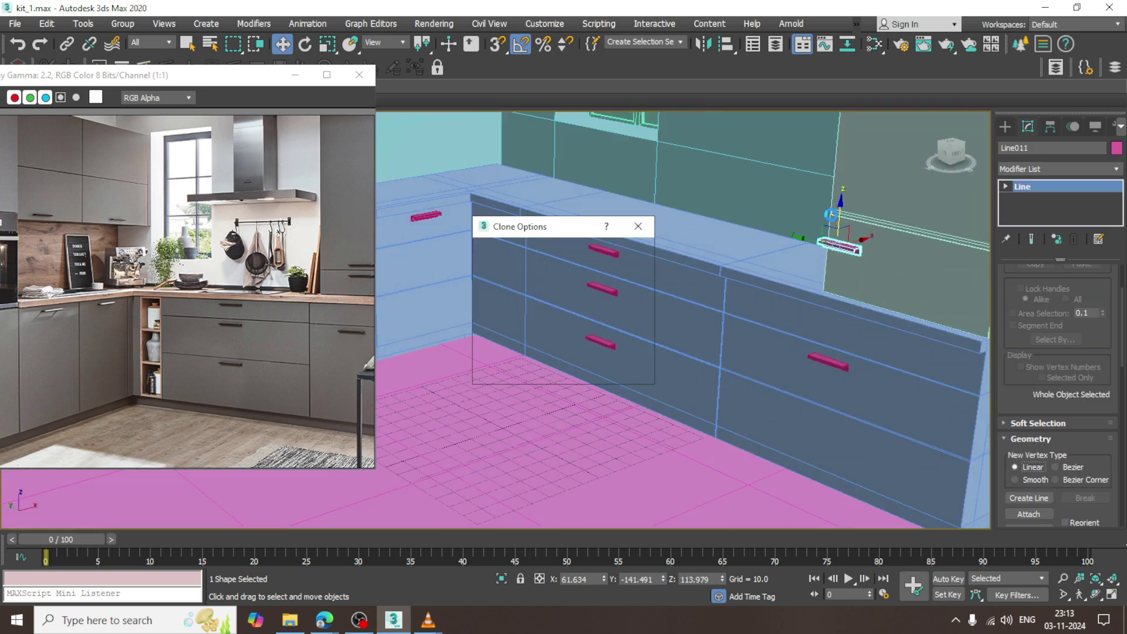
{"action": "left_click", "coordinate": [571, 369]}
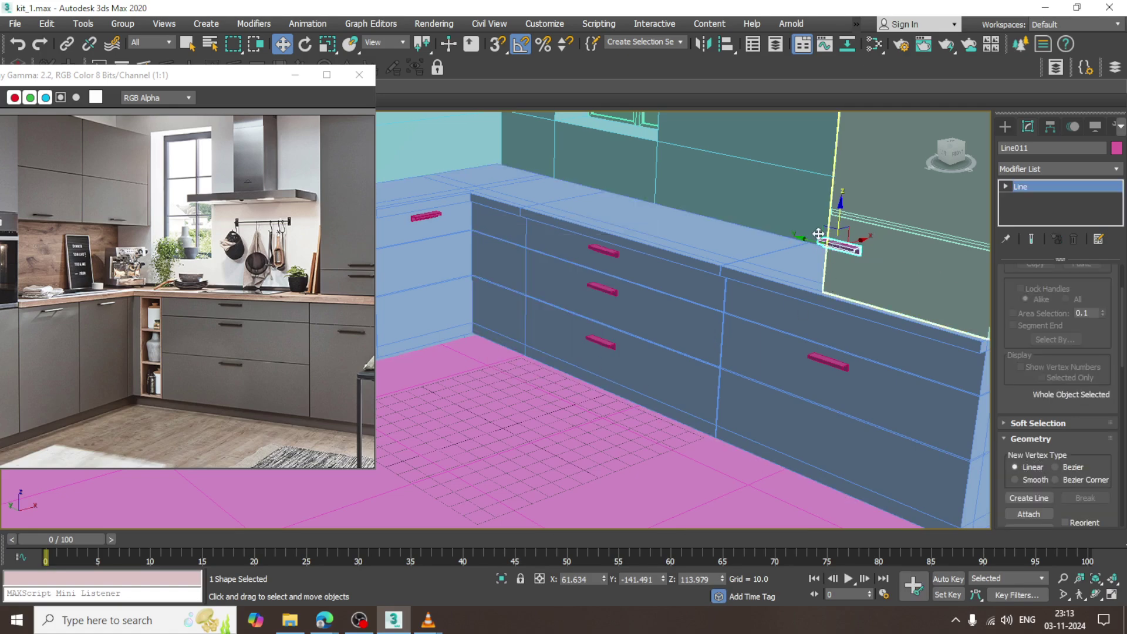
Move the raised handle onto the tall cabinet's front below the groove at Y -171.893, and copy it above the groove at Z 134.806
{"action": "scroll", "coordinate": [824, 246], "scroll_direction": "up", "scroll_amount": 10}
{"action": "mouse_move", "coordinate": [623, 249]}
{"action": "left_mouse_down"}
{"action": "mouse_move", "coordinate": [659, 241]}
{"action": "mouse_move", "coordinate": [604, 246]}
{"action": "mouse_move", "coordinate": [621, 252]}
{"action": "left_mouse_up"}
{"action": "mouse_move", "coordinate": [622, 252]}
{"action": "middle_mouse_down", "text": "alt"}
{"action": "mouse_move", "coordinate": [561, 289]}
{"action": "mouse_move", "coordinate": [604, 261]}
{"action": "middle_mouse_up", "text": "alt"}
{"action": "left_click_drag", "start_coordinate": [560, 270], "coordinate": [787, 264]}
{"action": "mouse_move", "coordinate": [787, 264]}
{"action": "middle_mouse_down", "text": "alt"}
{"action": "mouse_move", "coordinate": [817, 252]}
{"action": "mouse_move", "coordinate": [785, 259]}
{"action": "middle_mouse_up", "text": "alt"}
{"action": "mouse_move", "coordinate": [780, 255]}
{"action": "left_mouse_down"}
{"action": "mouse_move", "coordinate": [784, 158]}
{"action": "mouse_move", "coordinate": [784, 184]}
{"action": "left_mouse_up"}
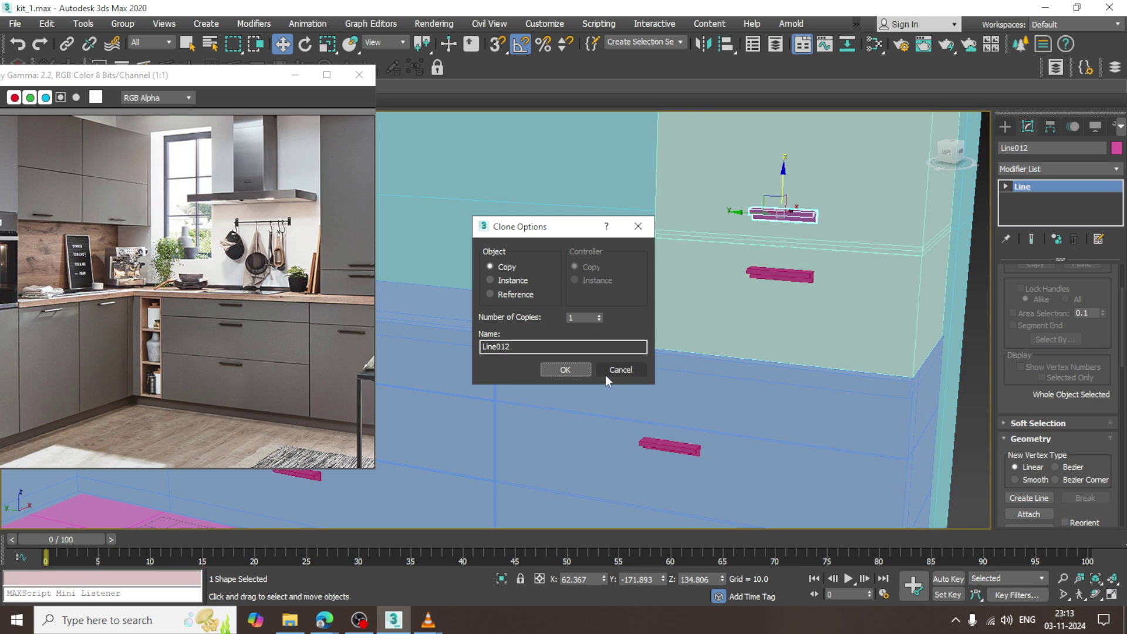
{"action": "left_click", "coordinate": [564, 369]}
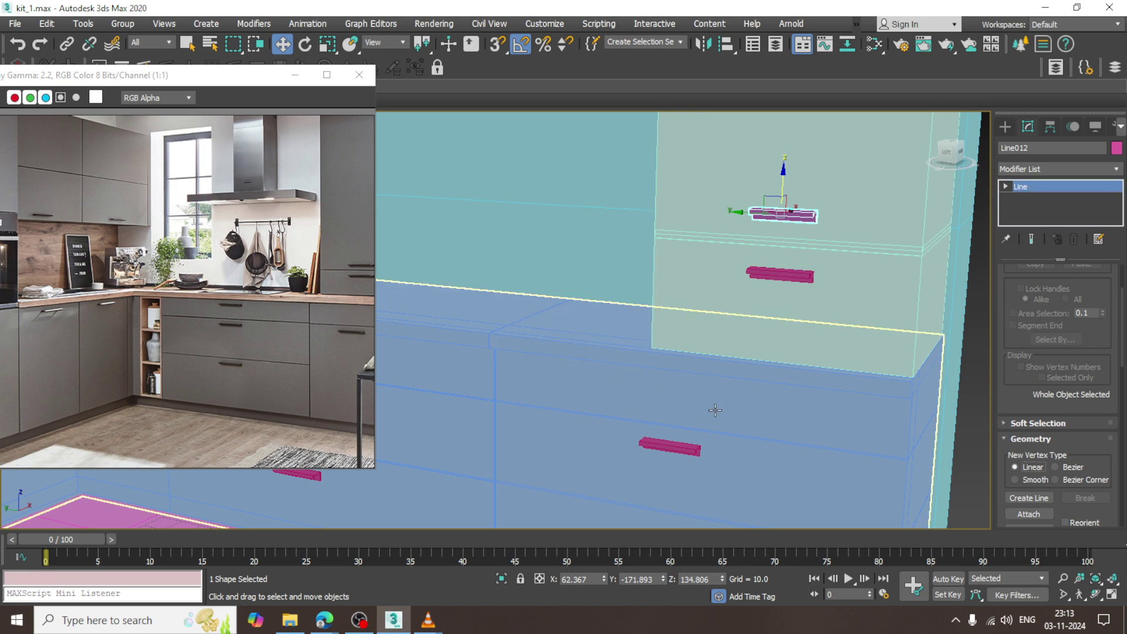
Create a flat rectangular box in the Top view and move it over the counter between window and tall cabinet, at X 93.139
{"action": "scroll", "coordinate": [704, 390], "scroll_direction": "down", "scroll_amount": 3}
{"action": "middle_click_drag", "start_coordinate": [702, 389], "coordinate": [695, 313], "text": "alt"}
{"action": "left_click", "coordinate": [1006, 126]}
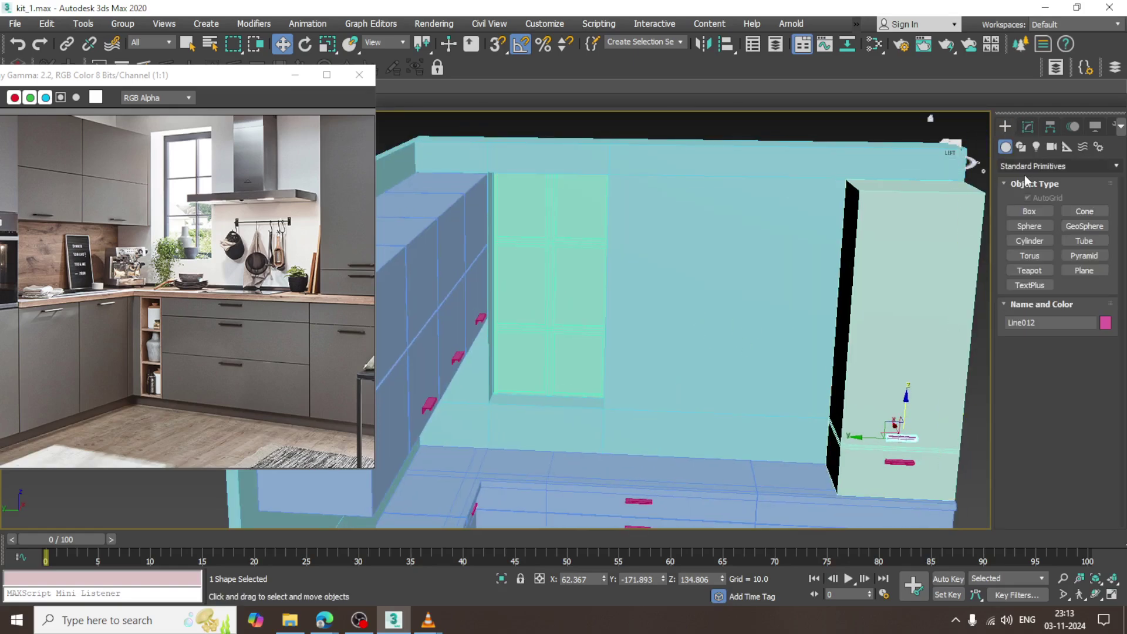
{"action": "left_click", "coordinate": [1029, 211]}
{"action": "key", "text": "alt+w"}
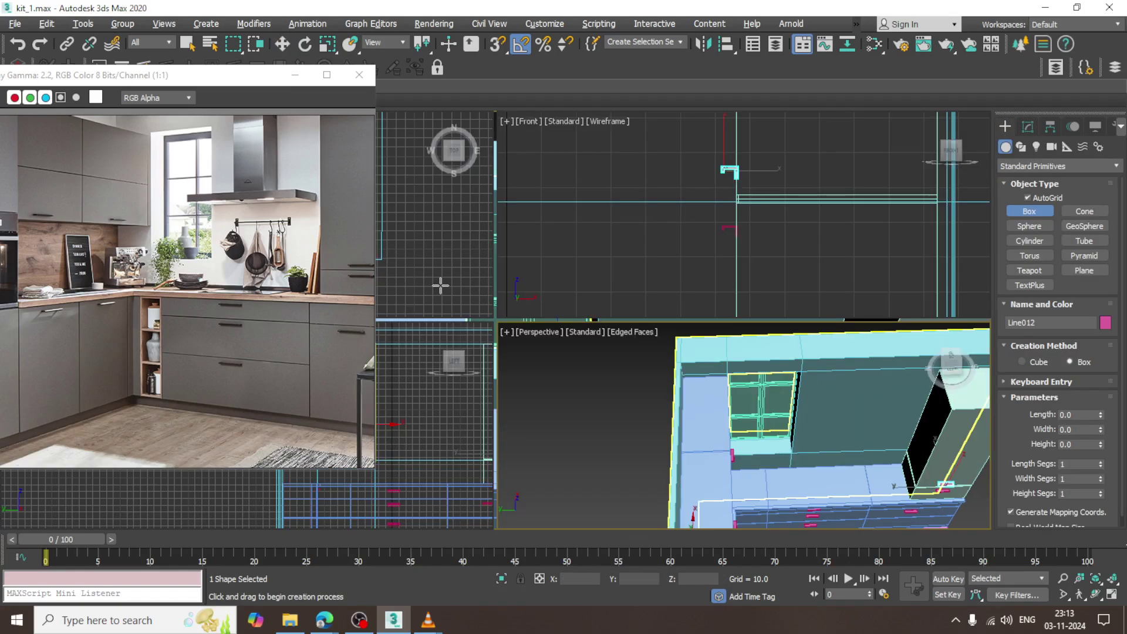
{"action": "right_click", "coordinate": [437, 248]}
{"action": "key", "text": "alt+w"}
{"action": "scroll", "coordinate": [554, 270], "scroll_direction": "up", "scroll_amount": 3}
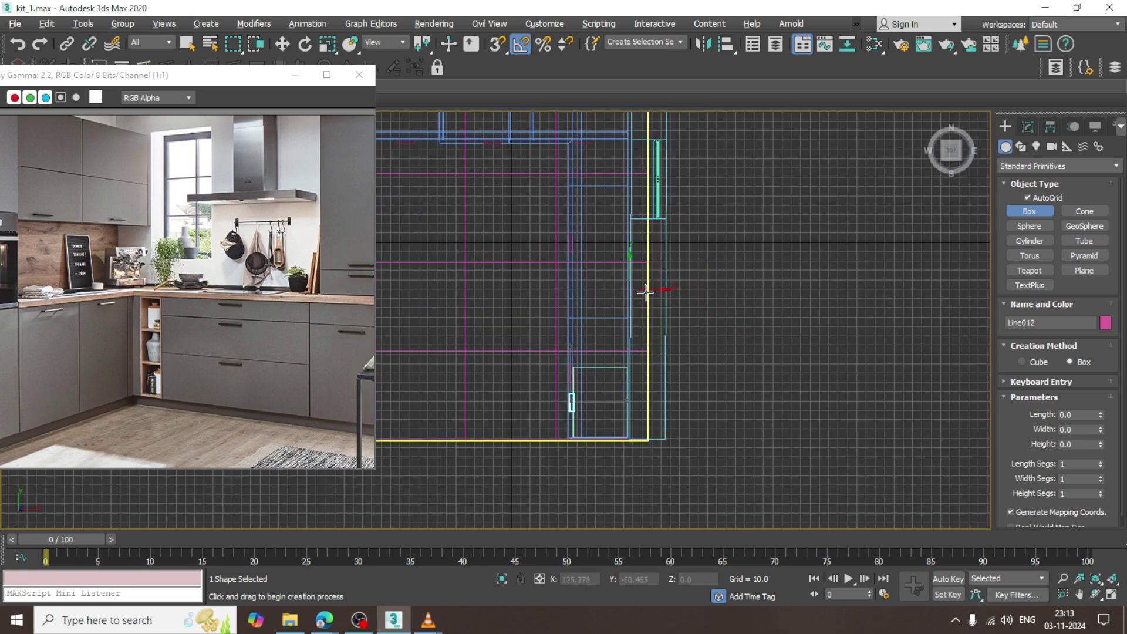
{"action": "left_click_drag", "start_coordinate": [692, 261], "coordinate": [741, 346]}
{"action": "key", "text": "w"}
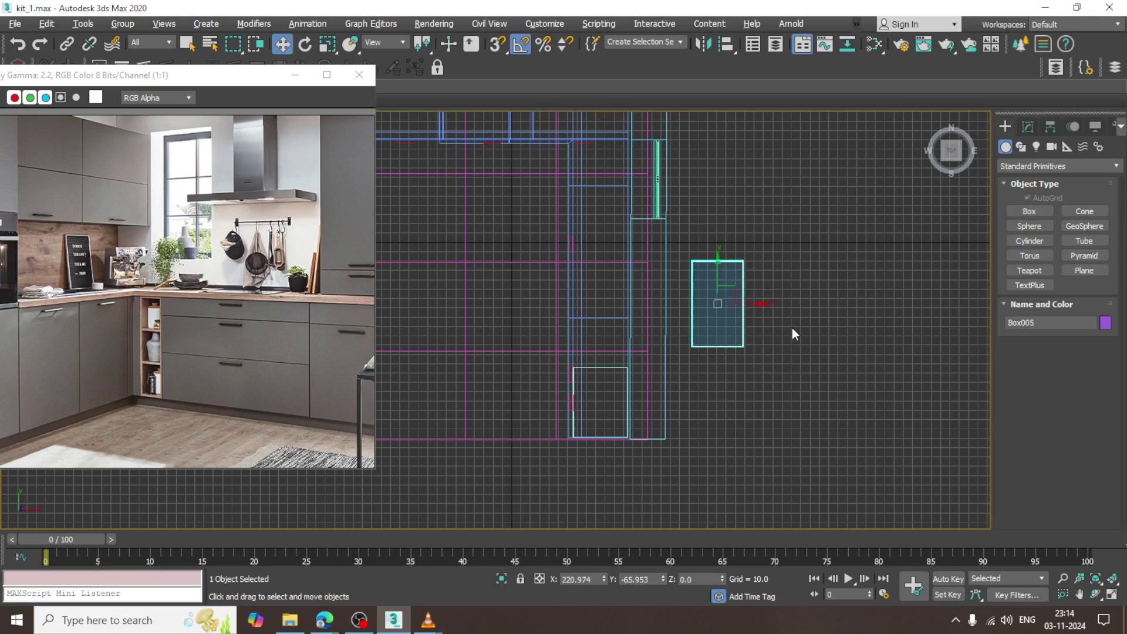
{"action": "left_click_drag", "start_coordinate": [762, 304], "coordinate": [640, 304]}
Raise the flat box to Z 211.704 as the range hood's base and scale its thickness
{"action": "key", "text": "alt+w"}
{"action": "middle_click", "coordinate": [813, 370]}
{"action": "key", "text": "alt+w"}
{"action": "middle_click_drag", "start_coordinate": [751, 338], "coordinate": [658, 258], "text": "alt"}
{"action": "left_click_drag", "start_coordinate": [669, 449], "coordinate": [669, 243]}
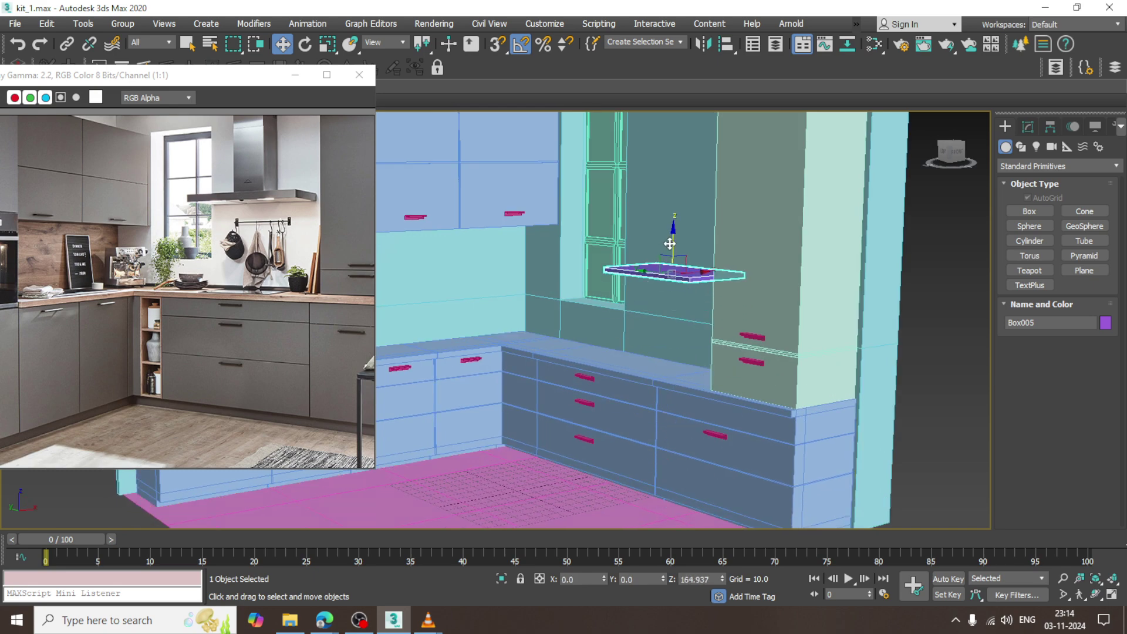
{"action": "mouse_move", "coordinate": [670, 243]}
{"action": "middle_mouse_down", "text": "alt"}
{"action": "mouse_move", "coordinate": [692, 231]}
{"action": "mouse_move", "coordinate": [686, 246]}
{"action": "middle_mouse_up", "text": "alt"}
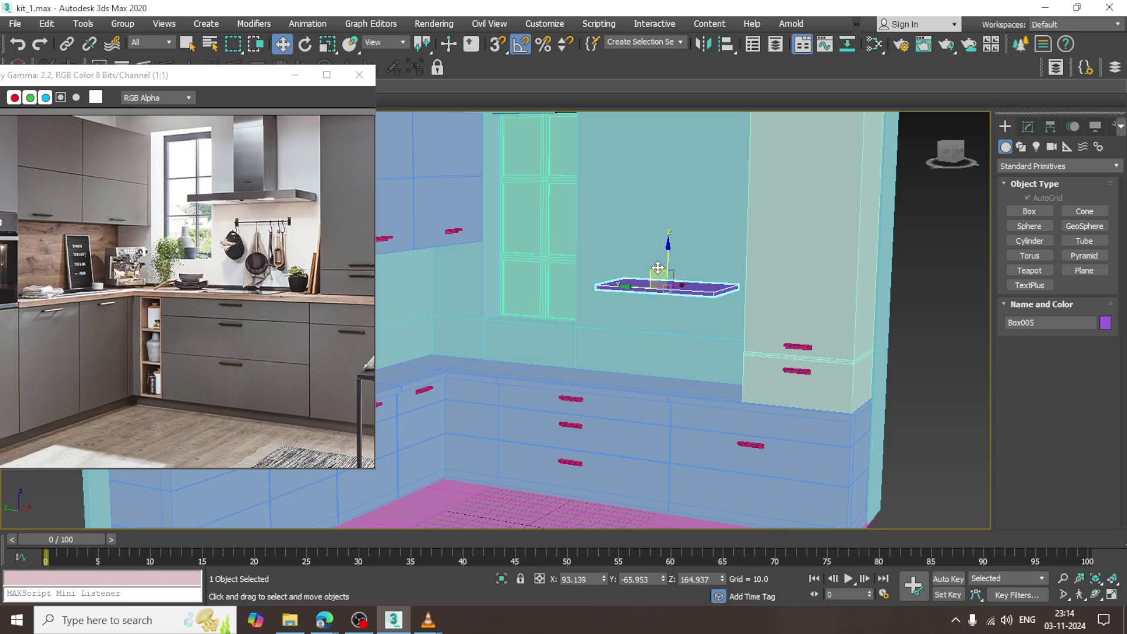
{"action": "left_click_drag", "start_coordinate": [669, 237], "coordinate": [669, 173]}
{"action": "middle_click_drag", "start_coordinate": [688, 194], "coordinate": [682, 244], "text": "alt"}
{"action": "scroll", "coordinate": [681, 244], "scroll_direction": "up", "scroll_amount": 4}
{"action": "key", "text": "r"}
{"action": "left_click_drag", "start_coordinate": [672, 272], "coordinate": [663, 235]}
Convert the hood box to an Editable Poly and select its top polygon
{"action": "key", "text": "w"}
{"action": "right_click", "coordinate": [572, 242]}
{"action": "mouse_move", "coordinate": [679, 396]}
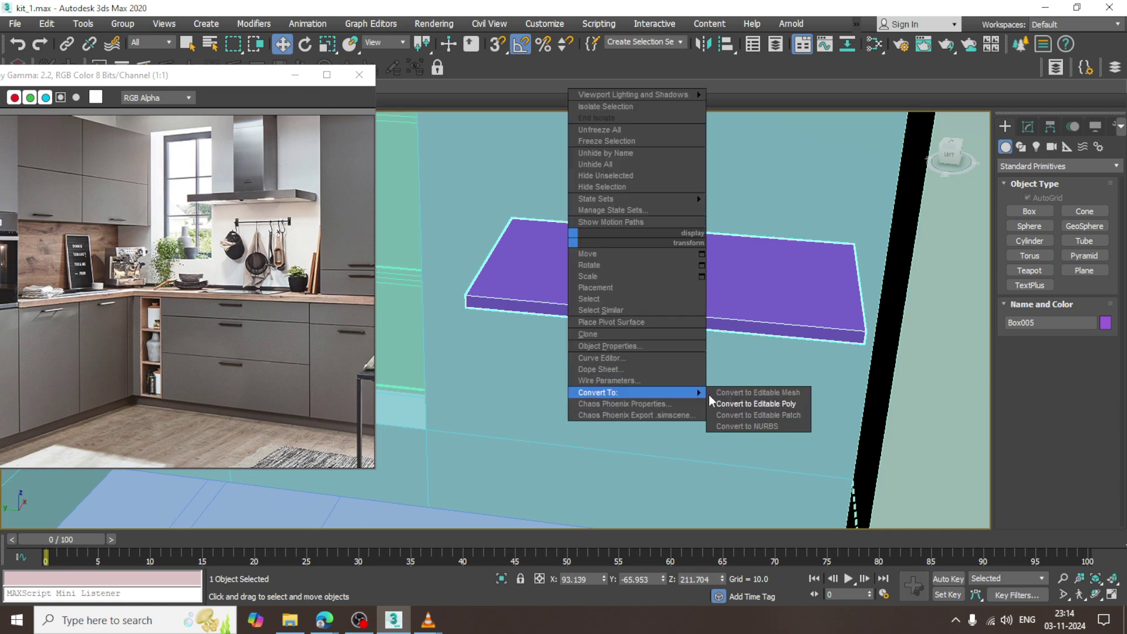
{"action": "left_click", "coordinate": [771, 405]}
{"action": "key", "text": "4"}
{"action": "left_click", "coordinate": [670, 232]}
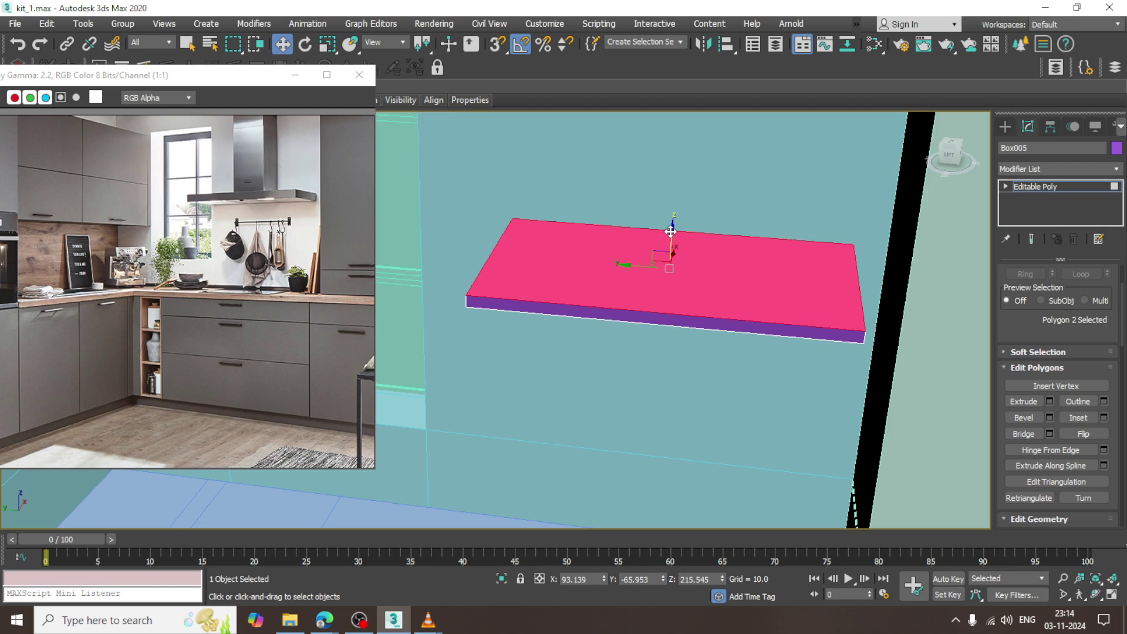
{"action": "middle_click_drag", "start_coordinate": [670, 225], "coordinate": [531, 262], "text": "alt"}
Move the four end vertices of the hood base nearest the tall cabinet inward to Y -105.649
{"action": "key", "text": "1"}
{"action": "left_click_drag", "start_coordinate": [540, 202], "coordinate": [452, 263]}
{"action": "left_click_drag", "start_coordinate": [609, 214], "coordinate": [770, 391]}
{"action": "left_click_drag", "start_coordinate": [637, 262], "coordinate": [619, 262]}
{"action": "middle_click_drag", "start_coordinate": [612, 263], "coordinate": [737, 295], "text": "alt"}
{"action": "scroll", "coordinate": [643, 281], "scroll_direction": "up", "scroll_amount": 4}
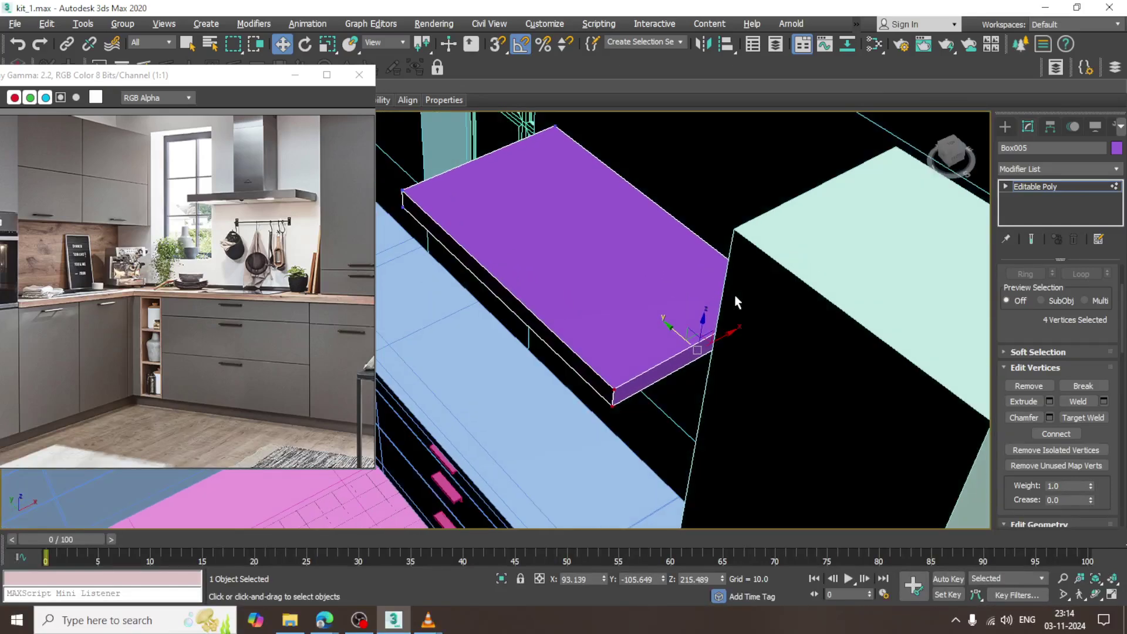
{"action": "middle_click_drag", "start_coordinate": [645, 339], "coordinate": [575, 171], "text": "alt"}
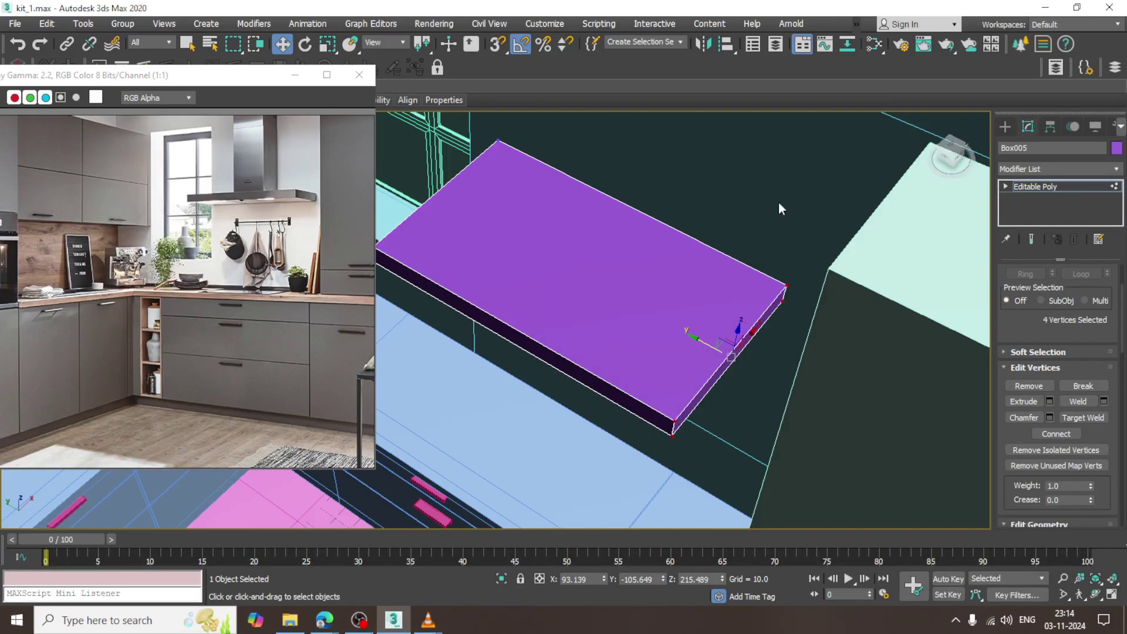
Add two lengthwise and two crosswise edge loops to the hood base with Swift Loop, dividing its top into a three-by-three grid
{"action": "key", "text": "2"}
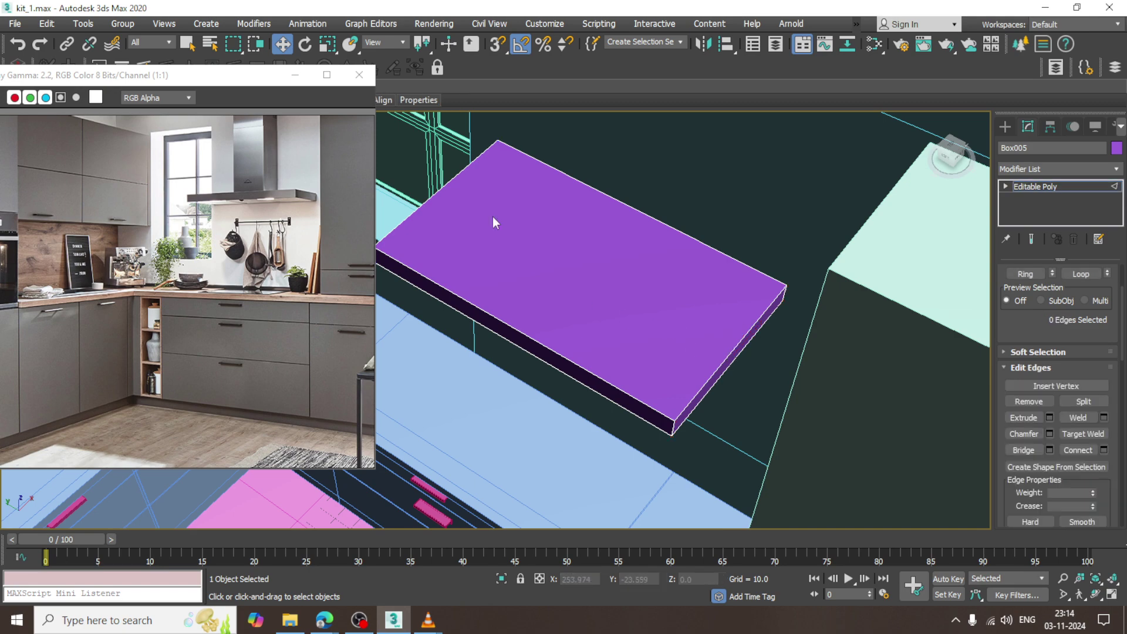
{"action": "left_click_drag", "start_coordinate": [182, 84], "coordinate": [184, 164]}
{"action": "left_click", "coordinate": [43, 86]}
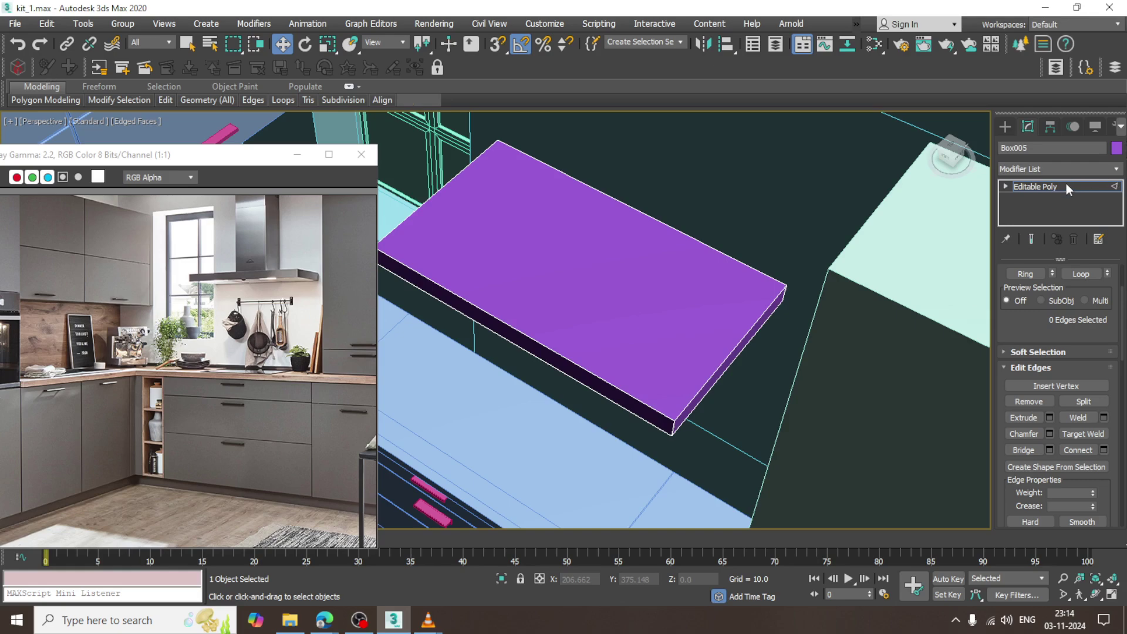
{"action": "left_click", "coordinate": [707, 393]}
{"action": "middle_click_drag", "start_coordinate": [768, 352], "coordinate": [603, 415], "text": "alt"}
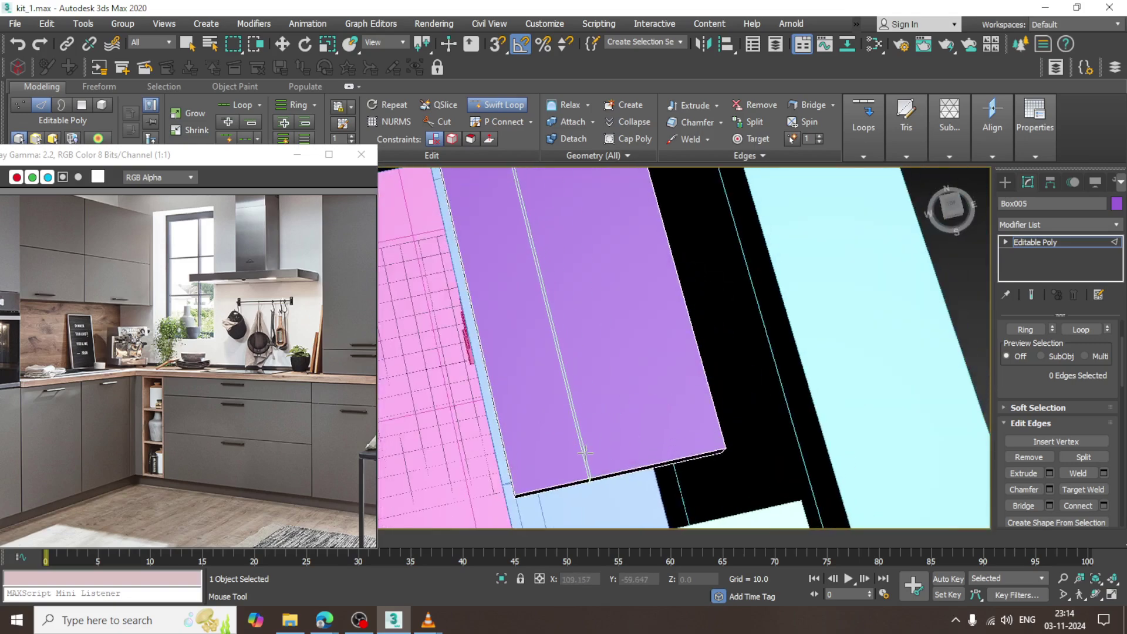
{"action": "left_click", "coordinate": [578, 451]}
{"action": "left_click", "coordinate": [661, 446]}
{"action": "middle_click_drag", "start_coordinate": [661, 440], "coordinate": [597, 311], "text": "alt"}
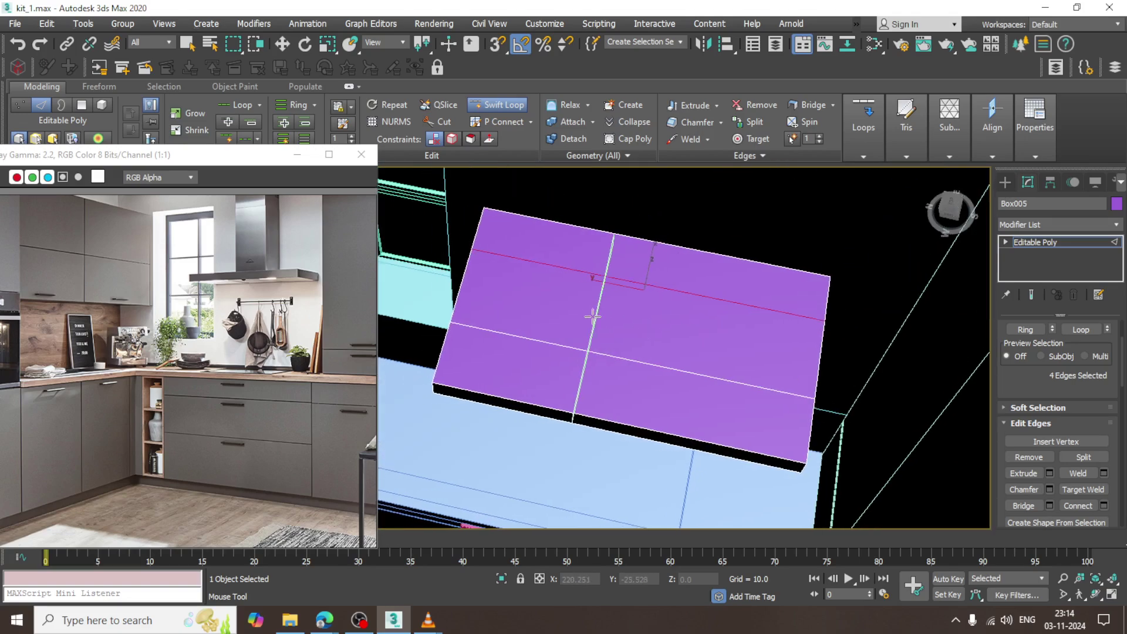
{"action": "left_click", "coordinate": [580, 312]}
{"action": "middle_click_drag", "start_coordinate": [727, 315], "coordinate": [683, 319], "text": "alt"}
Extrude the centre top polygon of the hood base upward to Z 290.365 to form the chimney
{"action": "key", "text": "w"}
{"action": "key", "text": "4"}
{"action": "key", "text": "ctrl+Page_Down"}
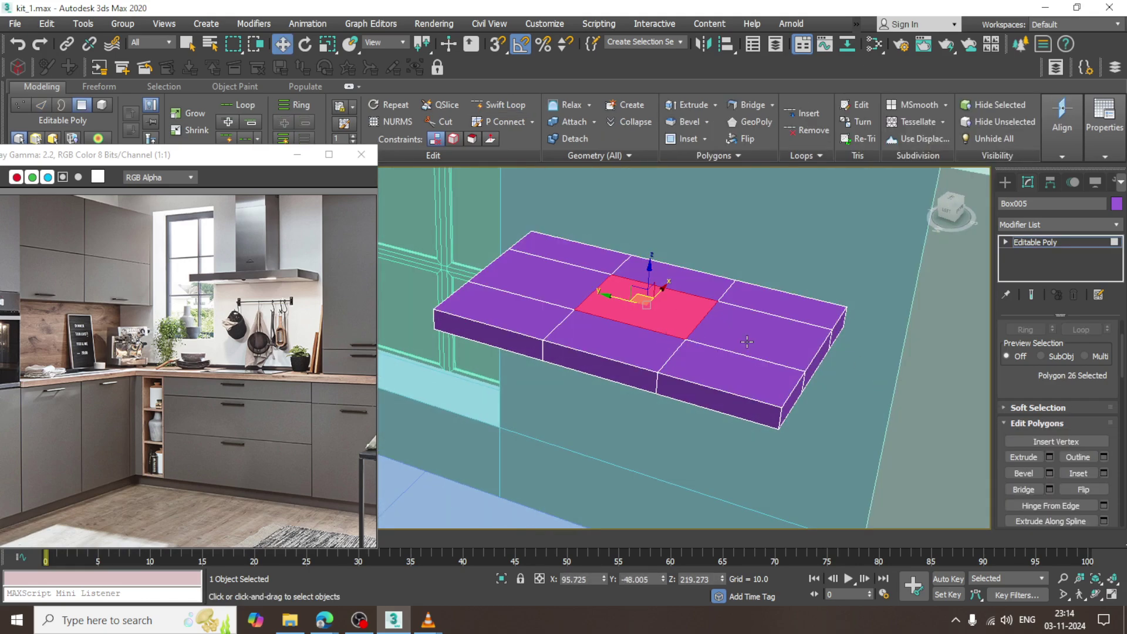
{"action": "left_click", "coordinate": [1050, 457]}
{"action": "left_click_drag", "start_coordinate": [505, 378], "coordinate": [508, 156]}
{"action": "left_click", "coordinate": [503, 397]}
{"action": "scroll", "coordinate": [675, 347], "scroll_direction": "down", "scroll_amount": 5}
{"action": "mouse_move", "coordinate": [727, 329]}
{"action": "middle_mouse_down", "text": "alt"}
{"action": "mouse_move", "coordinate": [685, 325]}
{"action": "mouse_move", "coordinate": [675, 364]}
{"action": "mouse_move", "coordinate": [701, 331]}
{"action": "mouse_move", "coordinate": [724, 329]}
{"action": "middle_mouse_up", "text": "alt"}
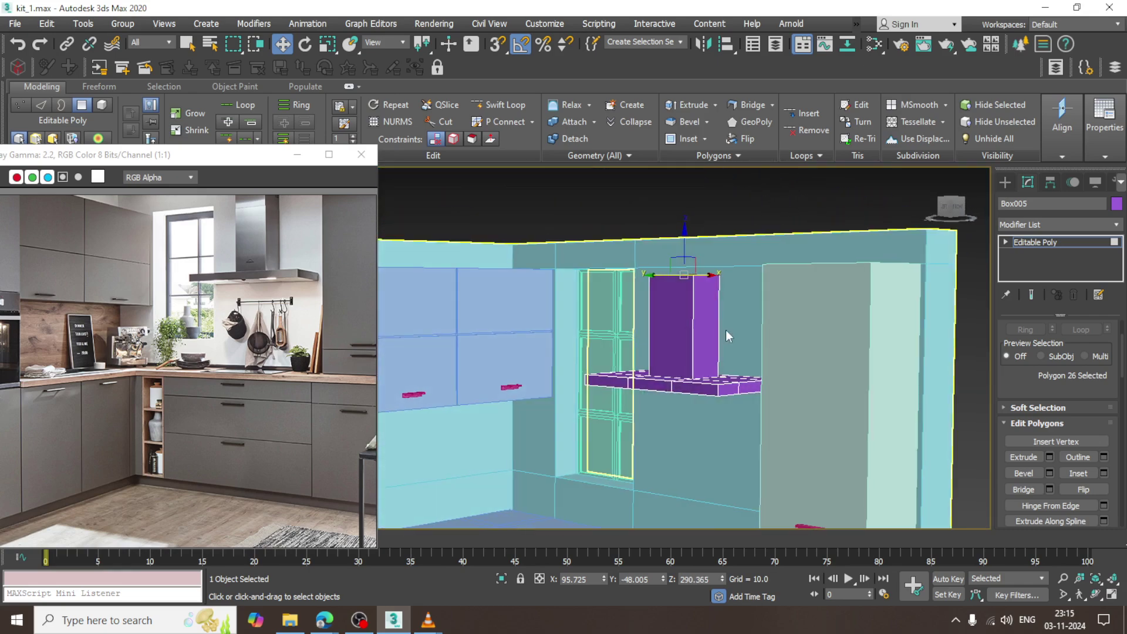
Isolate the range hood and frame it in the Front view
{"action": "key", "text": "alt+w"}
{"action": "middle_click", "coordinate": [695, 259]}
{"action": "key", "text": "alt+w"}
{"action": "key", "text": "z"}
{"action": "scroll", "coordinate": [695, 262], "scroll_direction": "down", "scroll_amount": 6}
{"action": "middle_click_drag", "start_coordinate": [633, 297], "coordinate": [694, 244]}
{"action": "scroll", "coordinate": [675, 293], "scroll_direction": "down", "scroll_amount": 8}
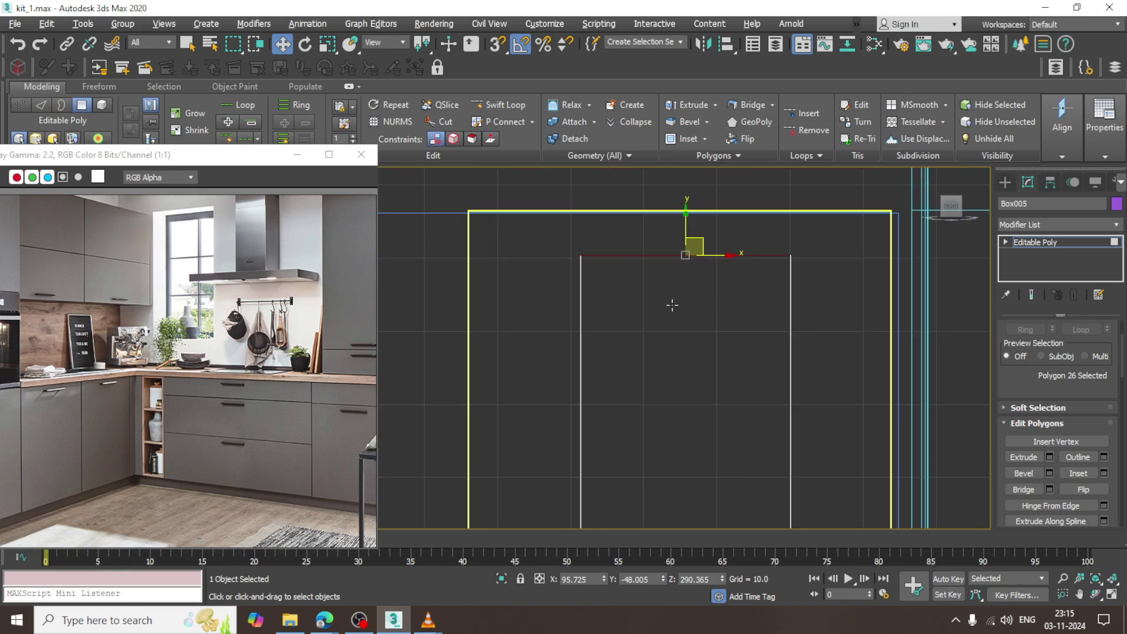
{"action": "key", "text": "alt+Tab"}
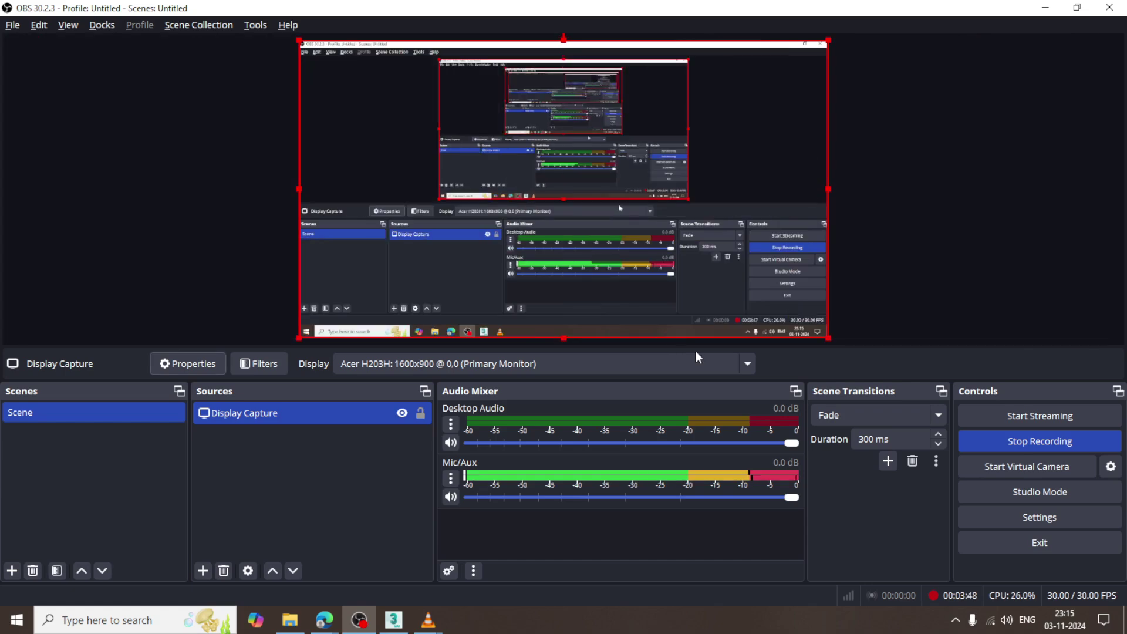
{"action": "left_click", "coordinate": [393, 620]}
{"action": "scroll", "coordinate": [700, 313], "scroll_direction": "down", "scroll_amount": 6}
{"action": "scroll", "coordinate": [711, 275], "scroll_direction": "down", "scroll_amount": 4}
{"action": "middle_click_drag", "start_coordinate": [697, 384], "coordinate": [668, 336]}
{"action": "scroll", "coordinate": [665, 331], "scroll_direction": "down", "scroll_amount": 2}
Shift the chimney's two side vertex columns toward the wall in the Front view, the front one to X 92.496, and end isolation
{"action": "key", "text": "1"}
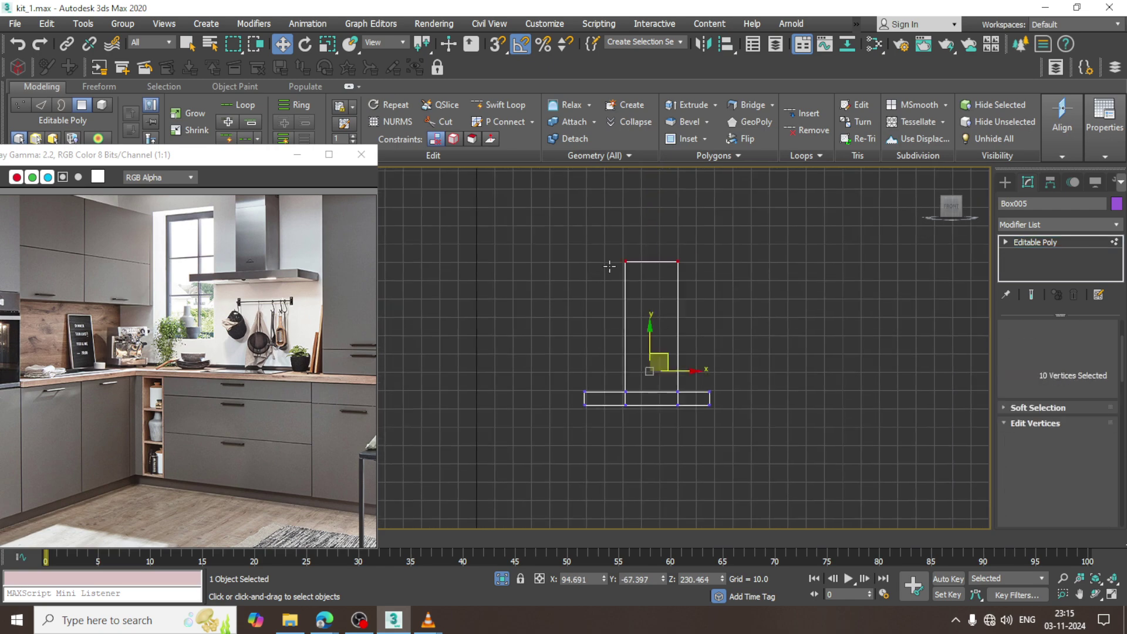
{"action": "left_click_drag", "start_coordinate": [696, 453], "coordinate": [697, 452]}
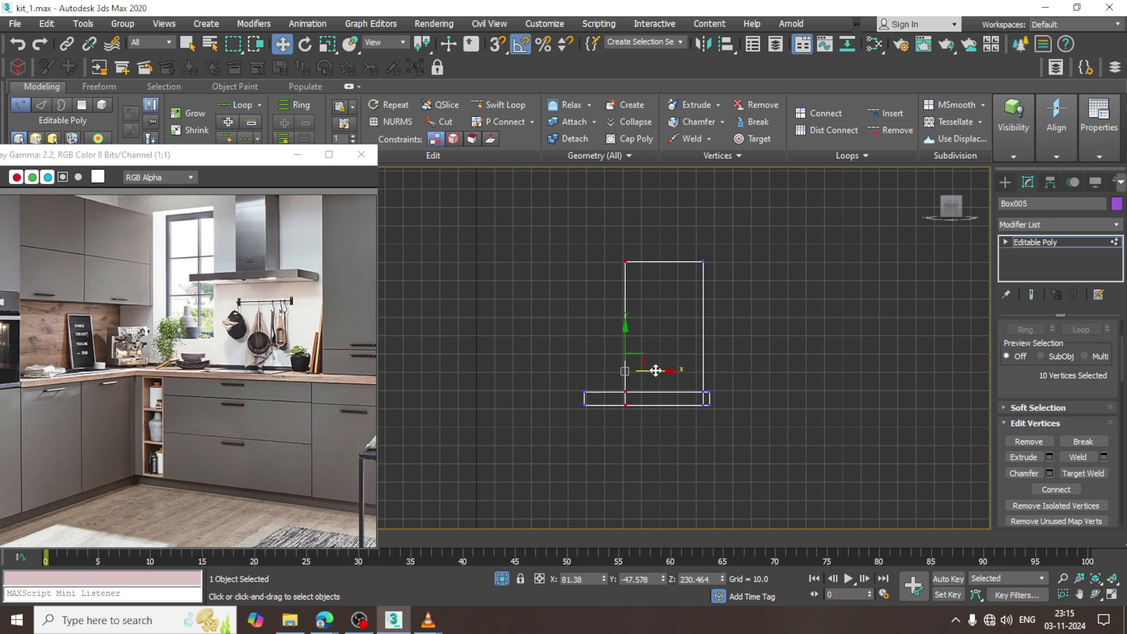
{"action": "key", "text": "alt+w"}
{"action": "key", "text": "alt+w"}
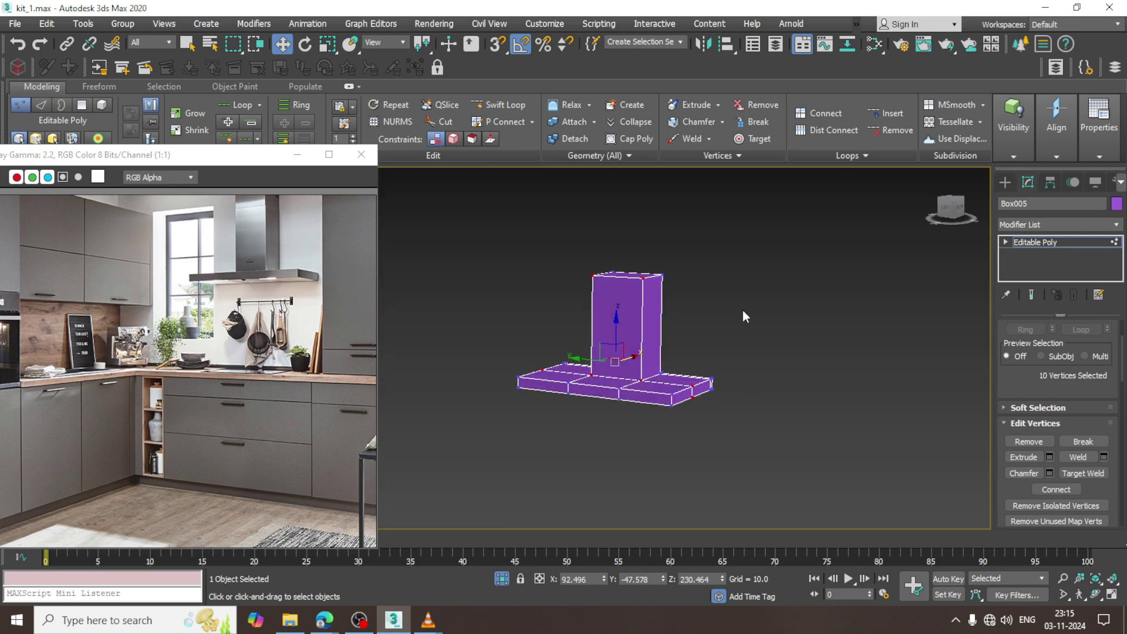
{"action": "right_click", "coordinate": [766, 220]}
{"action": "left_click", "coordinate": [798, 96]}
Raise the chimney's four top vertices to Z 315.173
{"action": "scroll", "coordinate": [738, 376], "scroll_direction": "up", "scroll_amount": 3}
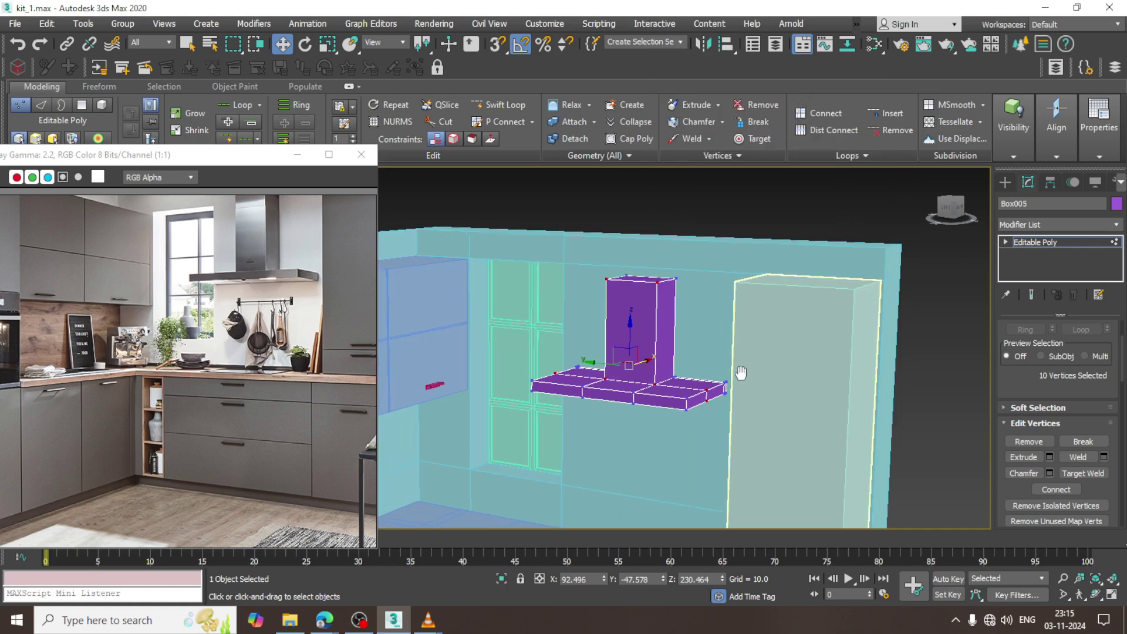
{"action": "middle_click_drag", "start_coordinate": [738, 375], "coordinate": [647, 303]}
{"action": "left_click_drag", "start_coordinate": [647, 303], "coordinate": [797, 371]}
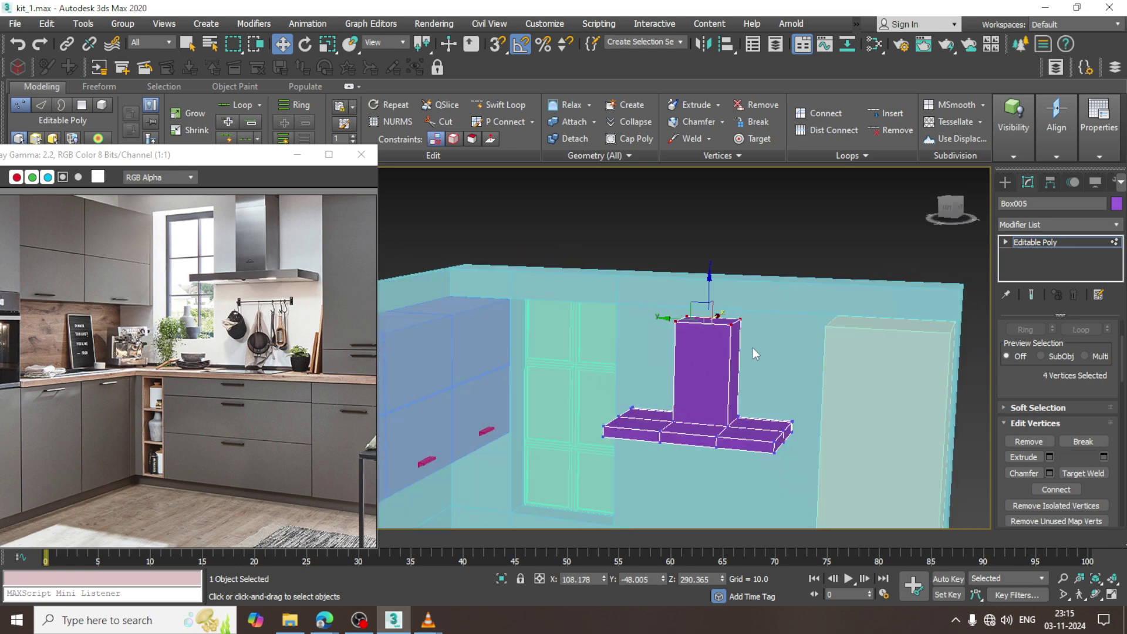
{"action": "left_click_drag", "start_coordinate": [707, 304], "coordinate": [710, 268]}
Add edge loops with Swift Loop to the hood base, near the front, at both ends and just outside the two central dividers
{"action": "middle_click_drag", "start_coordinate": [794, 476], "coordinate": [674, 264], "text": "alt"}
{"action": "scroll", "coordinate": [651, 302], "scroll_direction": "up", "scroll_amount": 3}
{"action": "scroll", "coordinate": [681, 295], "scroll_direction": "up", "scroll_amount": 3}
{"action": "scroll", "coordinate": [674, 264], "scroll_direction": "down", "scroll_amount": 1}
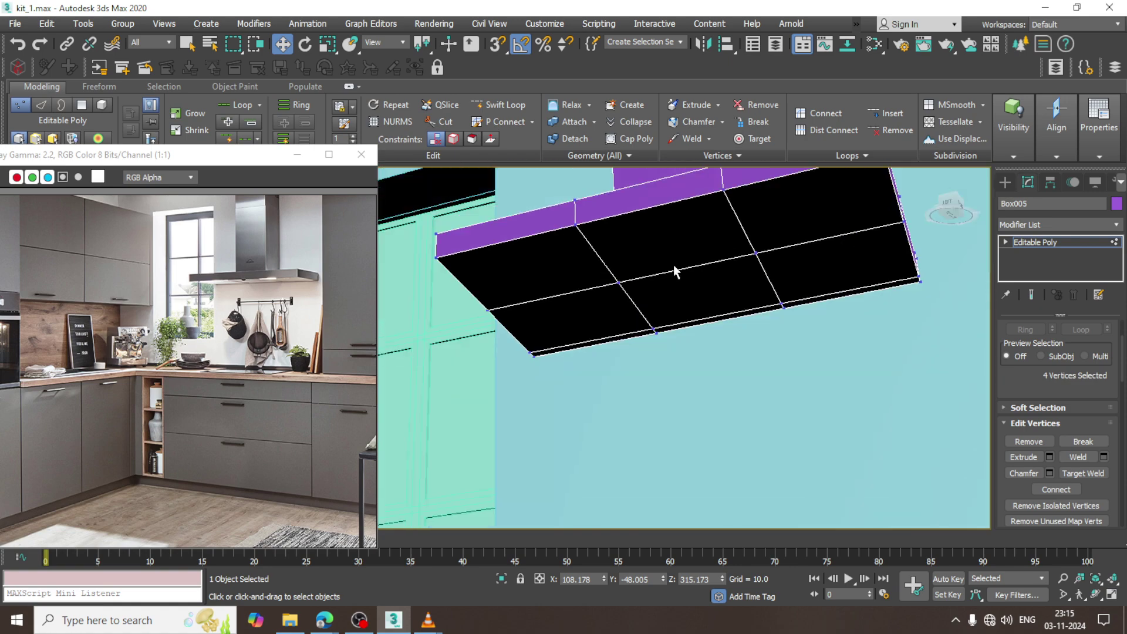
{"action": "left_click", "coordinate": [506, 106]}
{"action": "left_click", "coordinate": [575, 233]}
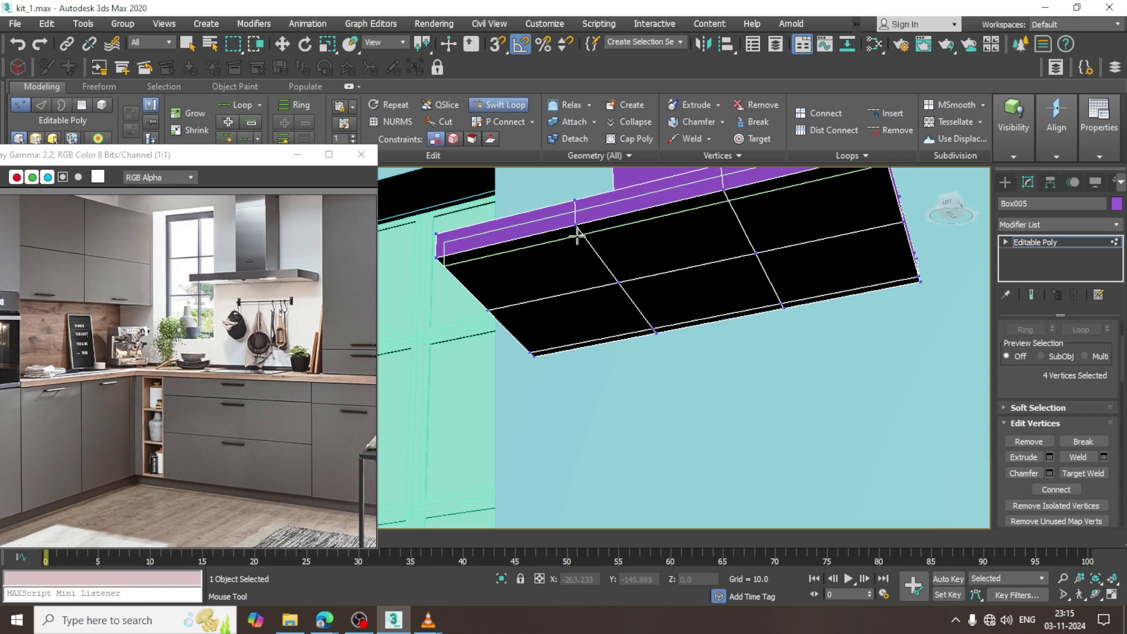
{"action": "left_click_drag", "start_coordinate": [573, 235], "coordinate": [596, 254]}
{"action": "left_click", "coordinate": [468, 269]}
{"action": "middle_click_drag", "start_coordinate": [557, 246], "coordinate": [729, 265], "text": "alt"}
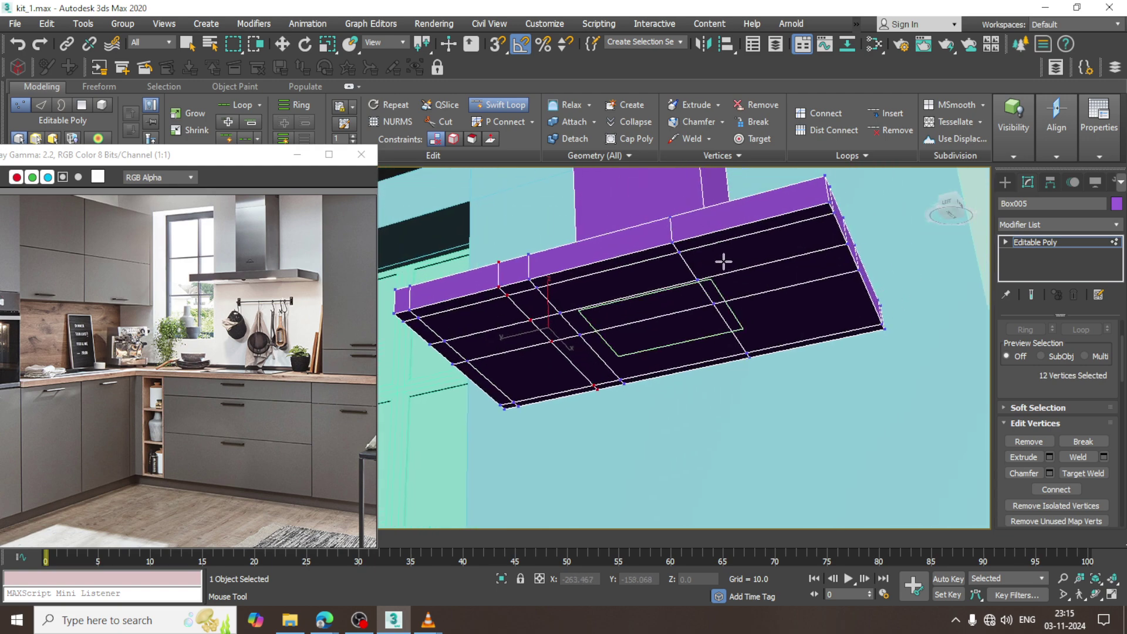
{"action": "left_click", "coordinate": [714, 235]}
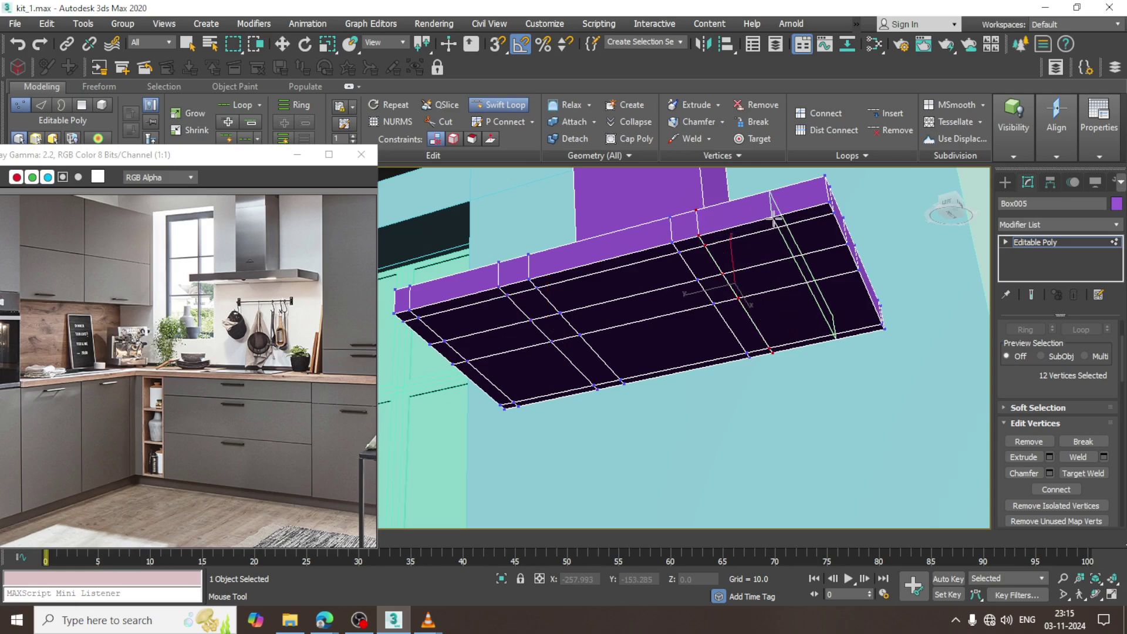
{"action": "left_click", "coordinate": [801, 214]}
{"action": "middle_click_drag", "start_coordinate": [802, 214], "coordinate": [748, 242], "text": "alt"}
{"action": "right_click", "coordinate": [748, 242]}
Bevel the two front side polygons on the hood's underside with height 1.733 and outline -1.0, and leave polygon editing
{"action": "key", "text": "4"}
{"action": "left_click", "coordinate": [766, 240]}
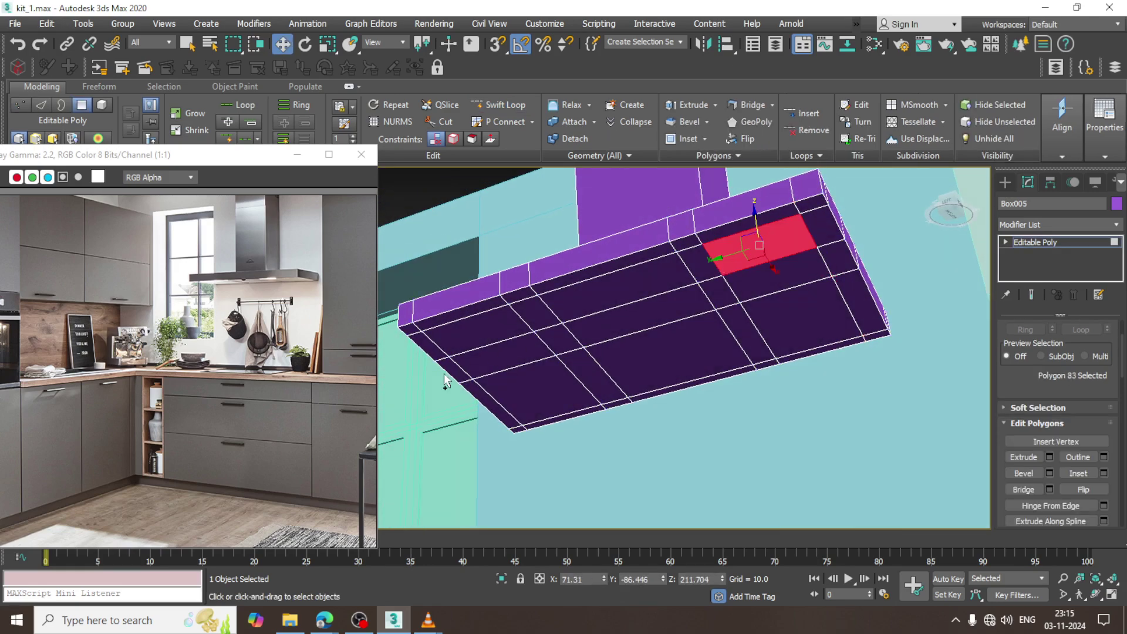
{"action": "left_click", "coordinate": [493, 329], "text": "ctrl"}
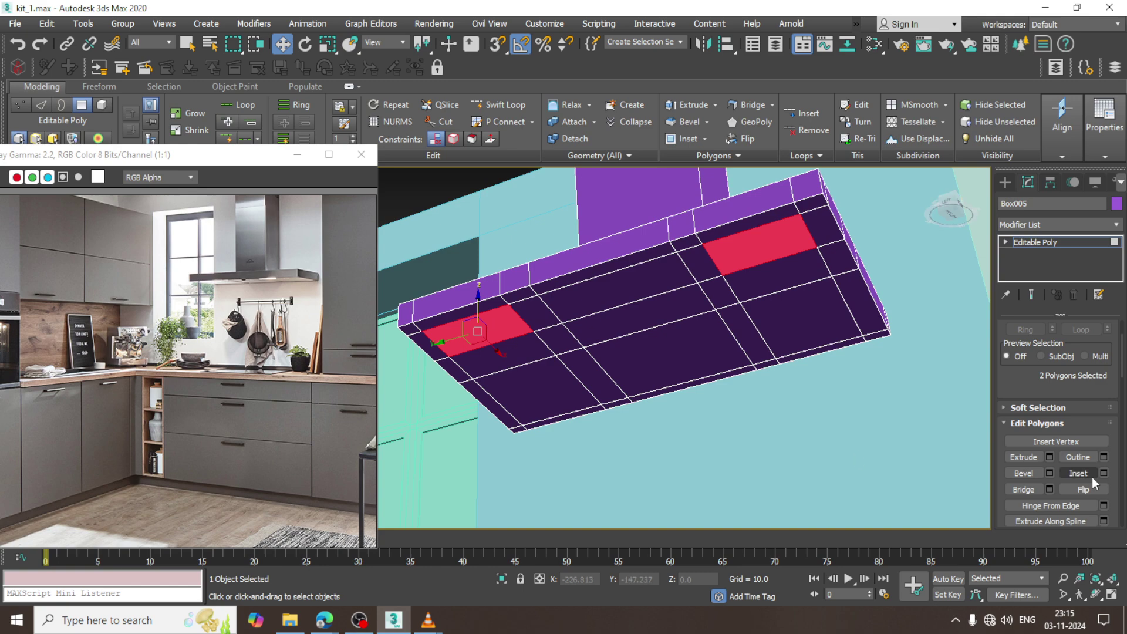
{"action": "left_click", "coordinate": [1049, 473]}
{"action": "left_click_drag", "start_coordinate": [508, 381], "coordinate": [520, 424]}
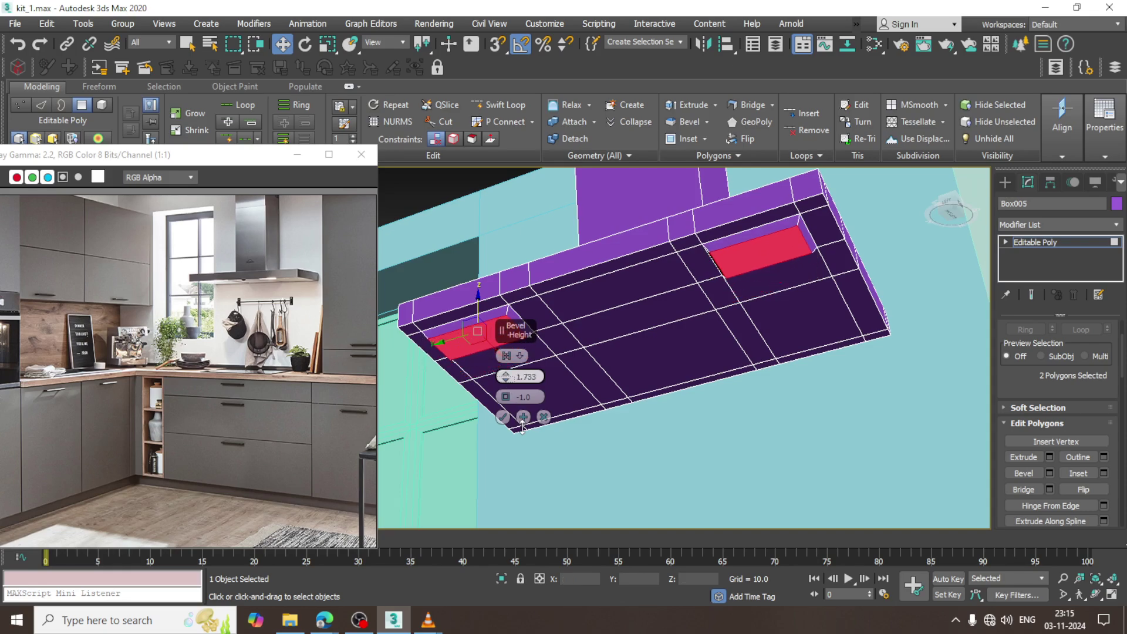
{"action": "left_click", "coordinate": [503, 417]}
{"action": "middle_click_drag", "start_coordinate": [503, 417], "coordinate": [861, 398], "text": "alt"}
{"action": "left_click", "coordinate": [1087, 242]}
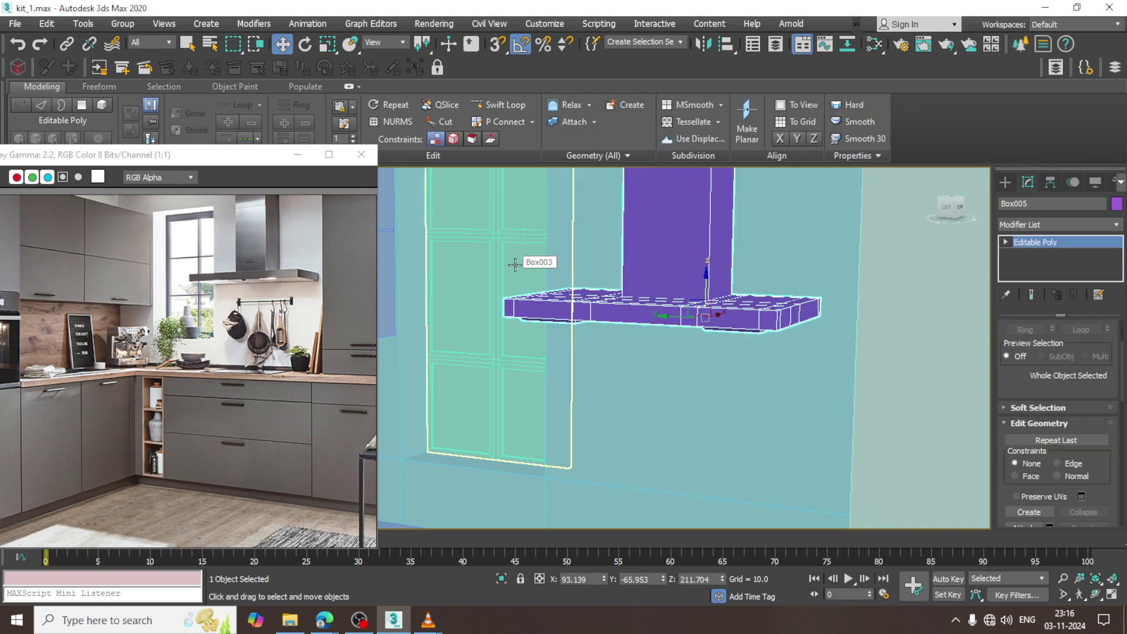
Examine the hood, the counter and the drawer fronts against the reference photo
{"action": "middle_click_drag", "start_coordinate": [512, 264], "coordinate": [619, 309]}
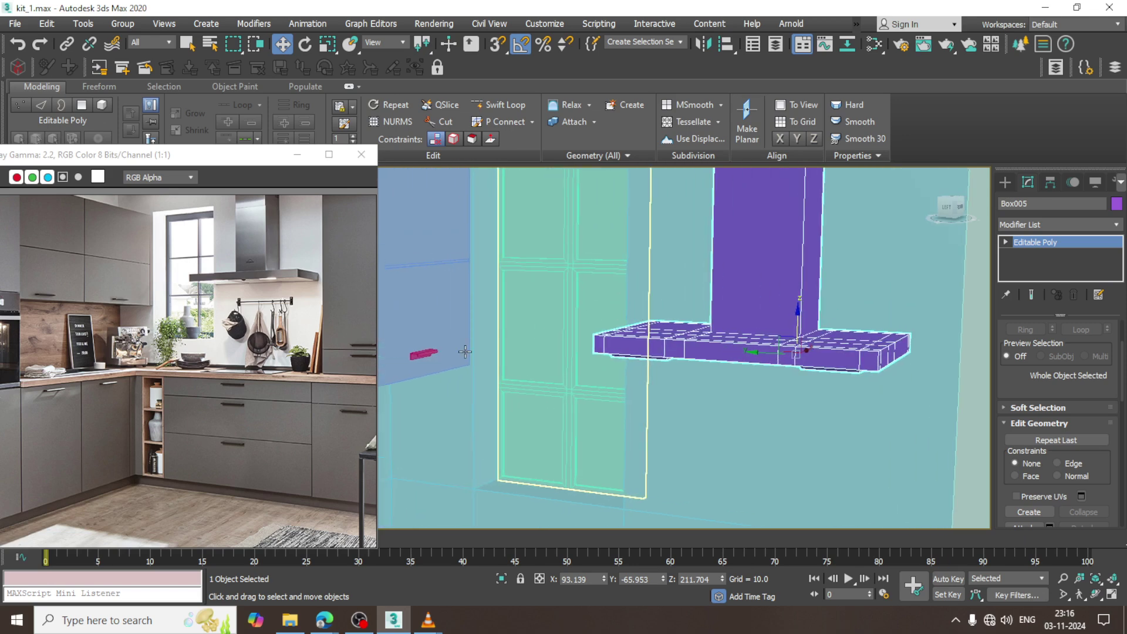
{"action": "middle_click_drag", "start_coordinate": [599, 395], "coordinate": [647, 392]}
{"action": "scroll", "coordinate": [303, 391], "scroll_direction": "up", "scroll_amount": 2}
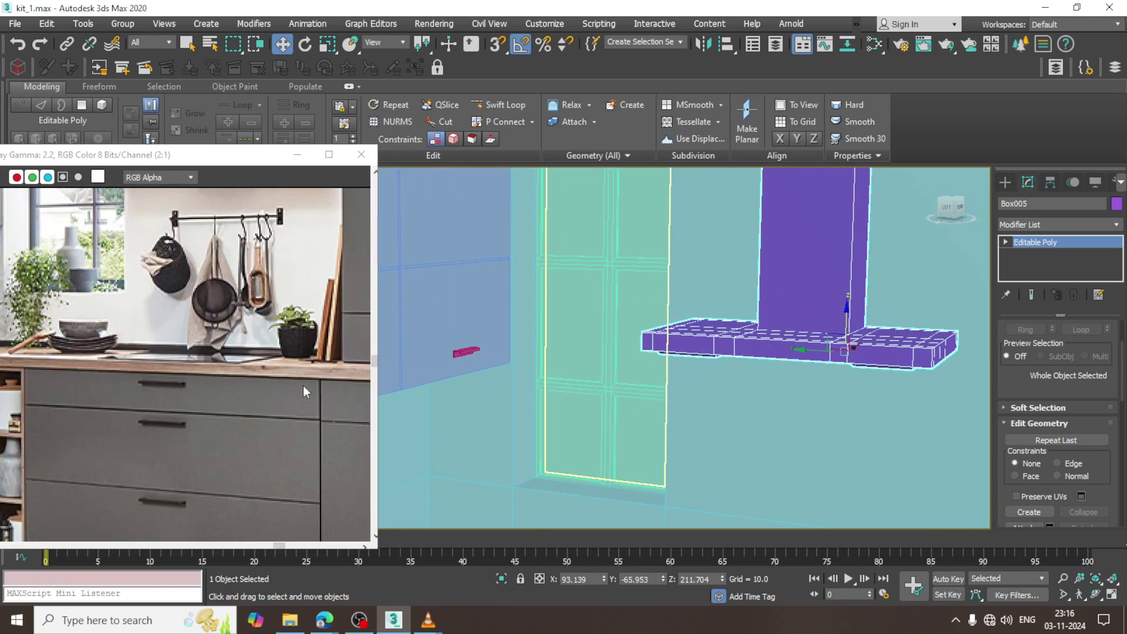
{"action": "scroll", "coordinate": [828, 383], "scroll_direction": "down", "scroll_amount": 6}
{"action": "middle_click_drag", "start_coordinate": [782, 320], "coordinate": [792, 362]}
{"action": "scroll", "coordinate": [183, 370], "scroll_direction": "down", "scroll_amount": 1}
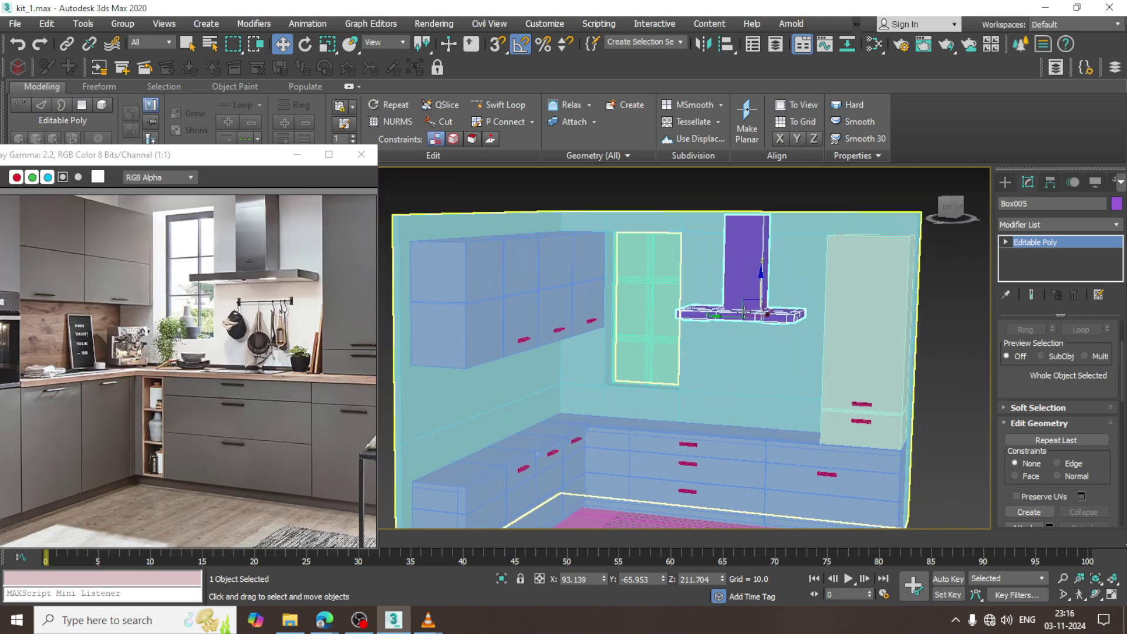
{"action": "key", "text": "1"}
{"action": "key", "text": "ctrl+z"}
{"action": "middle_click_drag", "start_coordinate": [763, 312], "coordinate": [746, 287], "text": "alt"}
{"action": "left_click_drag", "start_coordinate": [742, 287], "coordinate": [752, 304]}
{"action": "middle_click_drag", "start_coordinate": [753, 312], "coordinate": [769, 370], "text": "alt"}
{"action": "scroll", "coordinate": [745, 331], "scroll_direction": "up", "scroll_amount": 4}
{"action": "middle_click_drag", "start_coordinate": [769, 369], "coordinate": [715, 297]}
Move the base cabinet's vertex column between the three-drawer unit and the end cabinet along Y to -103.354
{"action": "left_click", "coordinate": [626, 293]}
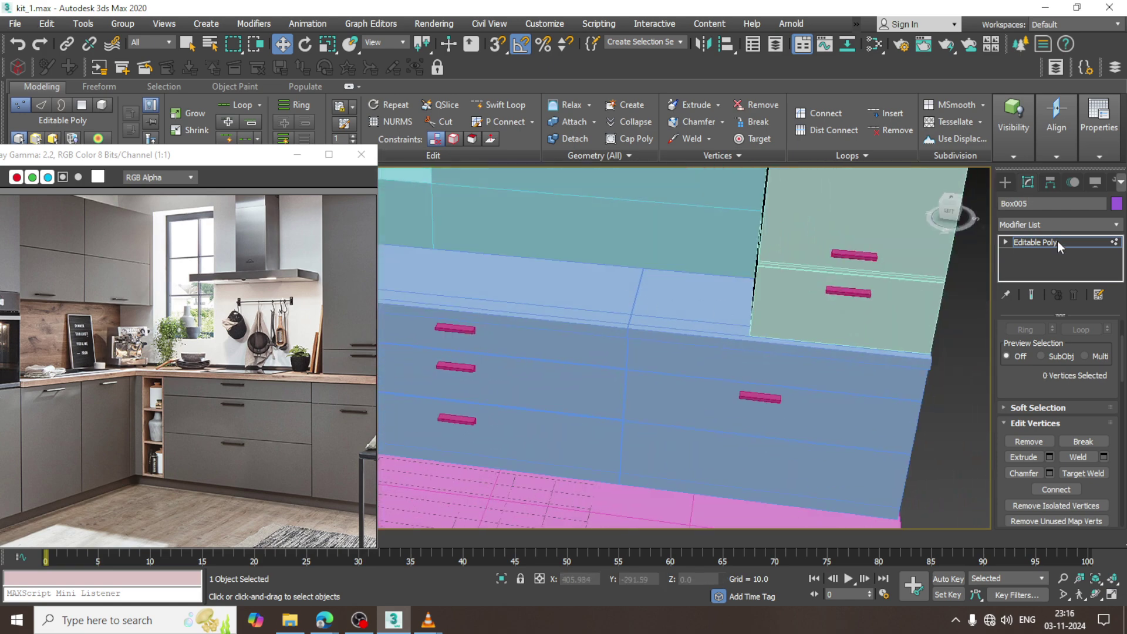
{"action": "left_click", "coordinate": [1058, 240]}
{"action": "left_click", "coordinate": [652, 322]}
{"action": "scroll", "coordinate": [636, 308], "scroll_direction": "up", "scroll_amount": 3}
{"action": "middle_click_drag", "start_coordinate": [636, 307], "coordinate": [538, 272], "text": "alt"}
{"action": "scroll", "coordinate": [539, 273], "scroll_direction": "down", "scroll_amount": 3}
{"action": "key", "text": "1"}
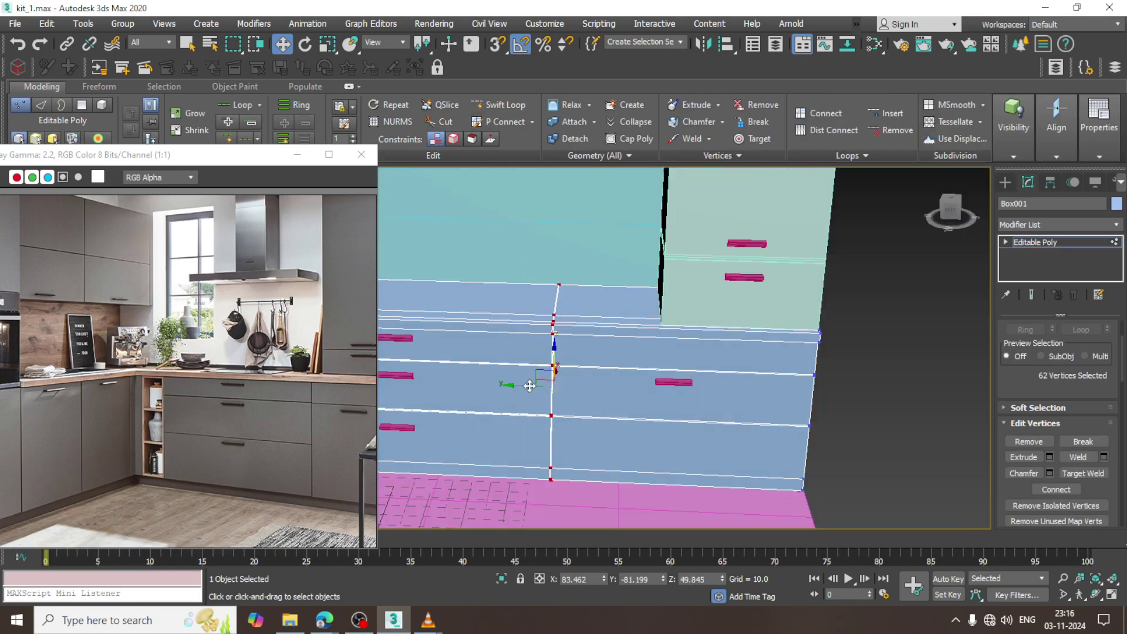
{"action": "left_click_drag", "start_coordinate": [514, 383], "coordinate": [557, 384]}
{"action": "scroll", "coordinate": [552, 378], "scroll_direction": "down", "scroll_amount": 1}
{"action": "scroll", "coordinate": [555, 370], "scroll_direction": "up", "scroll_amount": 1}
{"action": "middle_click_drag", "start_coordinate": [556, 368], "coordinate": [578, 348]}
{"action": "scroll", "coordinate": [660, 362], "scroll_direction": "down", "scroll_amount": 1}
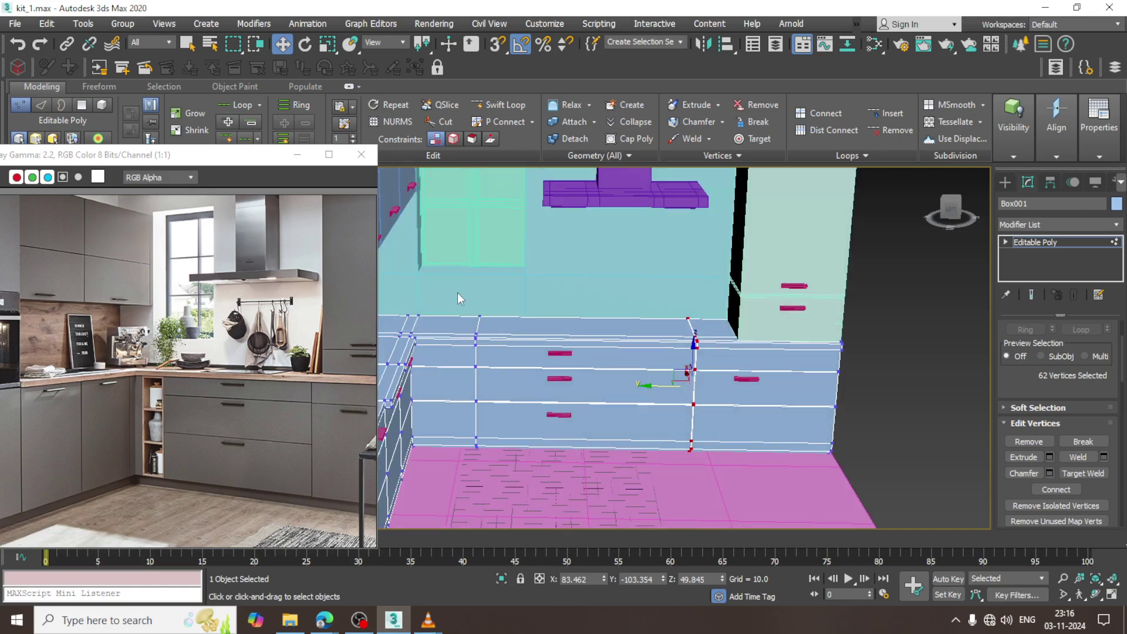
Move the vertex column on the corner side of the three drawers along Y to 37.568, and leave vertex editing
{"action": "left_click_drag", "start_coordinate": [533, 491], "coordinate": [532, 488]}
{"action": "mouse_move", "coordinate": [449, 381]}
{"action": "left_mouse_down"}
{"action": "mouse_move", "coordinate": [479, 381]}
{"action": "mouse_move", "coordinate": [468, 383]}
{"action": "left_mouse_up"}
{"action": "left_click", "coordinate": [1101, 239]}
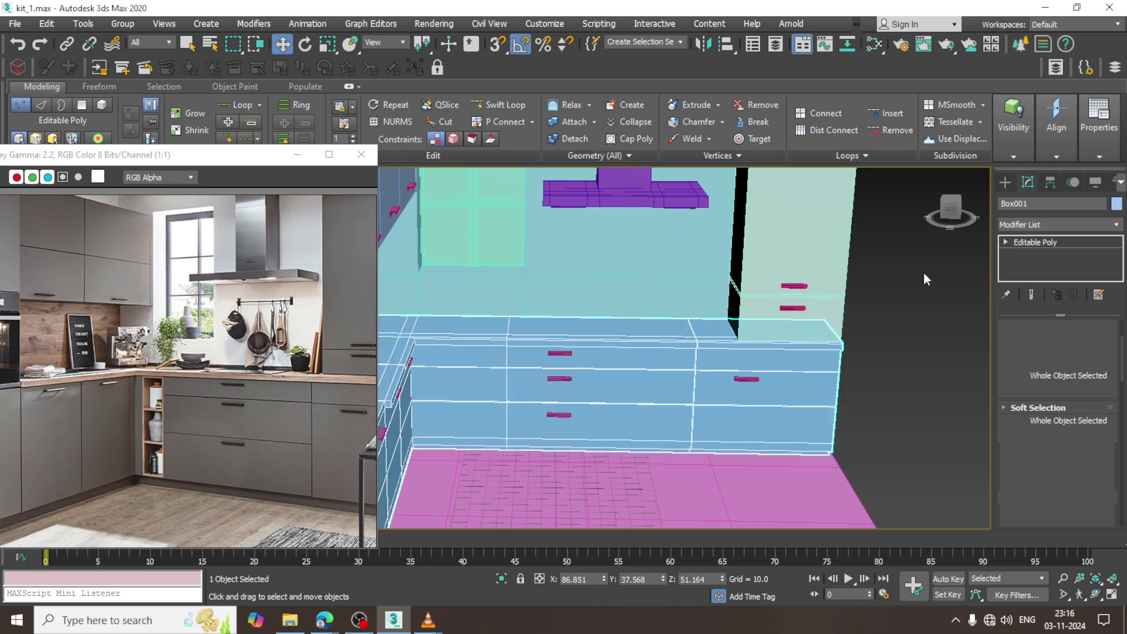
Shift the three stacked drawer handles together about -21.7 units along Y to centre them on their drawers
{"action": "left_click", "coordinate": [560, 353]}
{"action": "left_click", "coordinate": [560, 378], "text": "ctrl"}
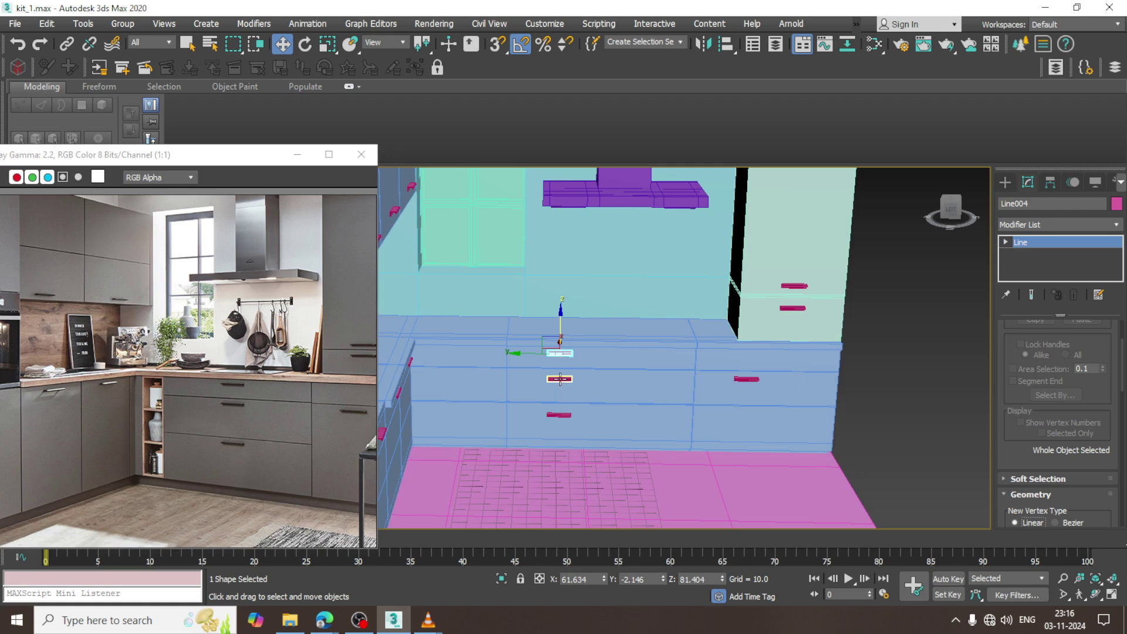
{"action": "left_click", "coordinate": [559, 415], "text": "ctrl"}
{"action": "left_click_drag", "start_coordinate": [529, 384], "coordinate": [556, 385]}
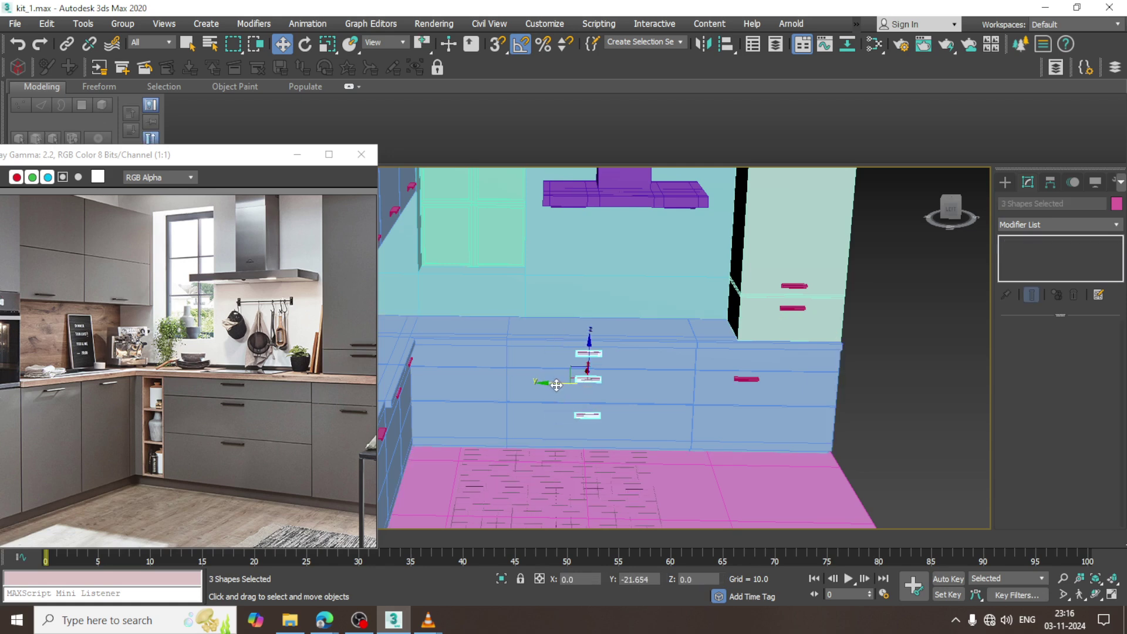
Add edge loops to the base cabinet across the countertop above the drawers and along its back edge, outlining a rectangular area
{"action": "scroll", "coordinate": [604, 359], "scroll_direction": "up", "scroll_amount": 5}
{"action": "left_click", "coordinate": [669, 378]}
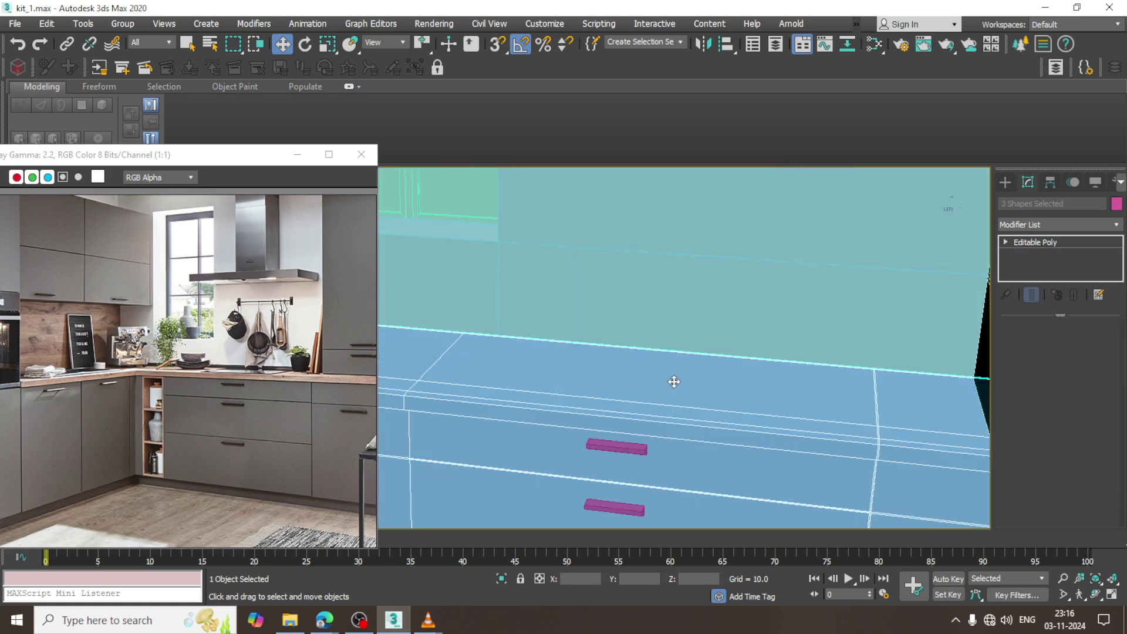
{"action": "left_click", "coordinate": [502, 104]}
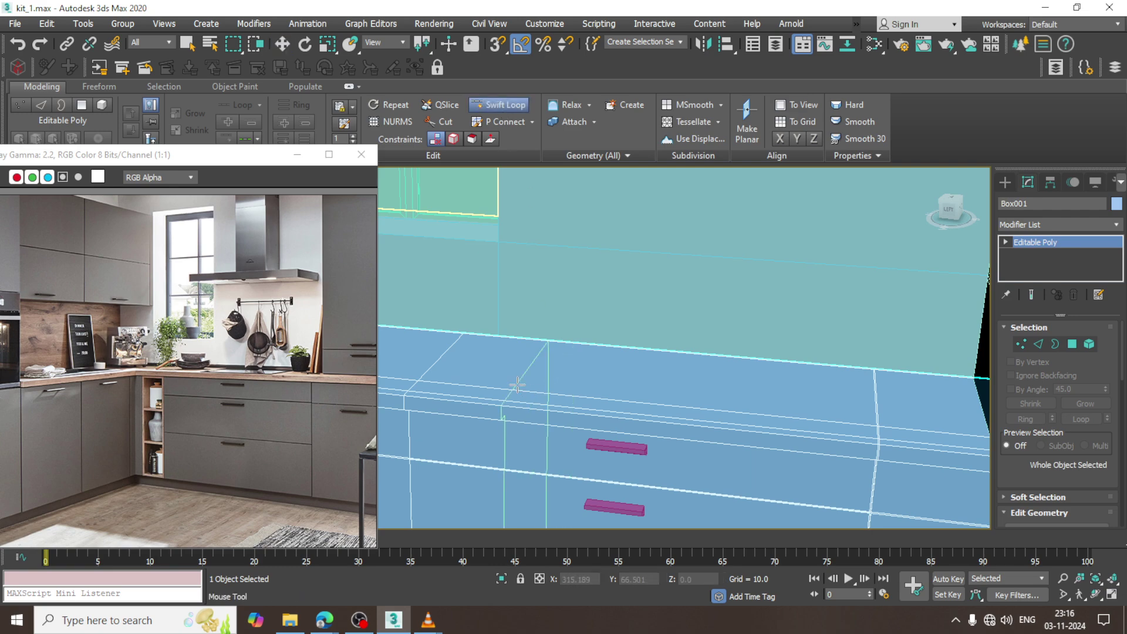
{"action": "left_click", "coordinate": [510, 374]}
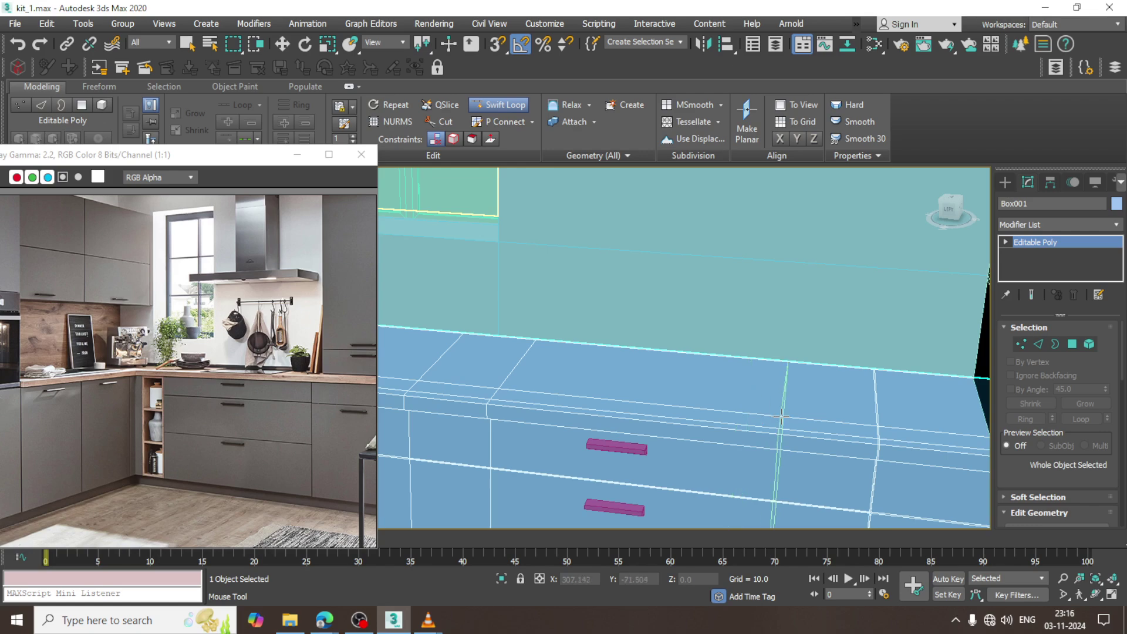
{"action": "middle_click_drag", "start_coordinate": [743, 407], "coordinate": [722, 381], "text": "alt"}
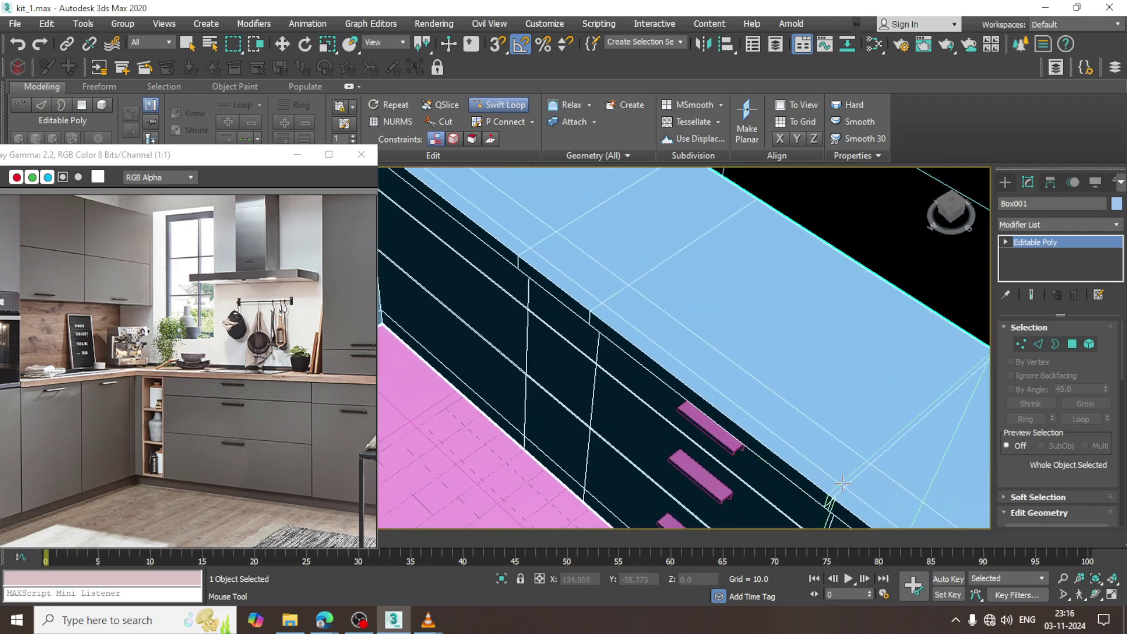
{"action": "left_click", "coordinate": [847, 483]}
{"action": "middle_click_drag", "start_coordinate": [449, 503], "coordinate": [518, 505], "text": "alt"}
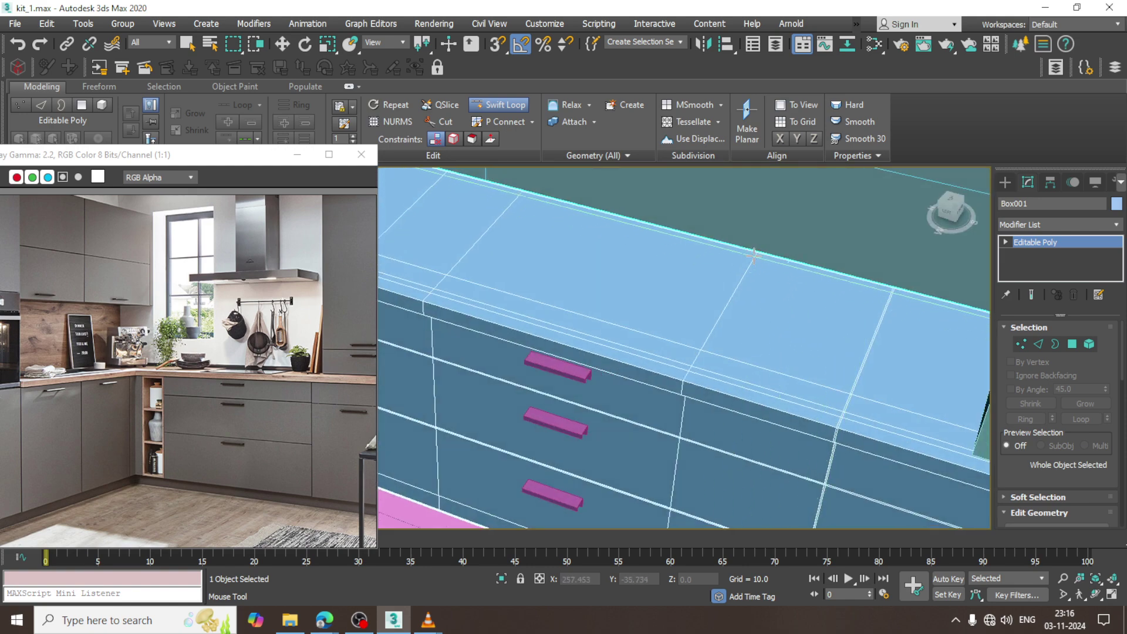
{"action": "right_click", "coordinate": [637, 325]}
Try to recess the outlined countertop polygon above the drawers with a bevel of height -15.39 and outline -1.0
{"action": "middle_click_drag", "start_coordinate": [617, 326], "coordinate": [652, 323], "text": "alt"}
{"action": "key", "text": "4"}
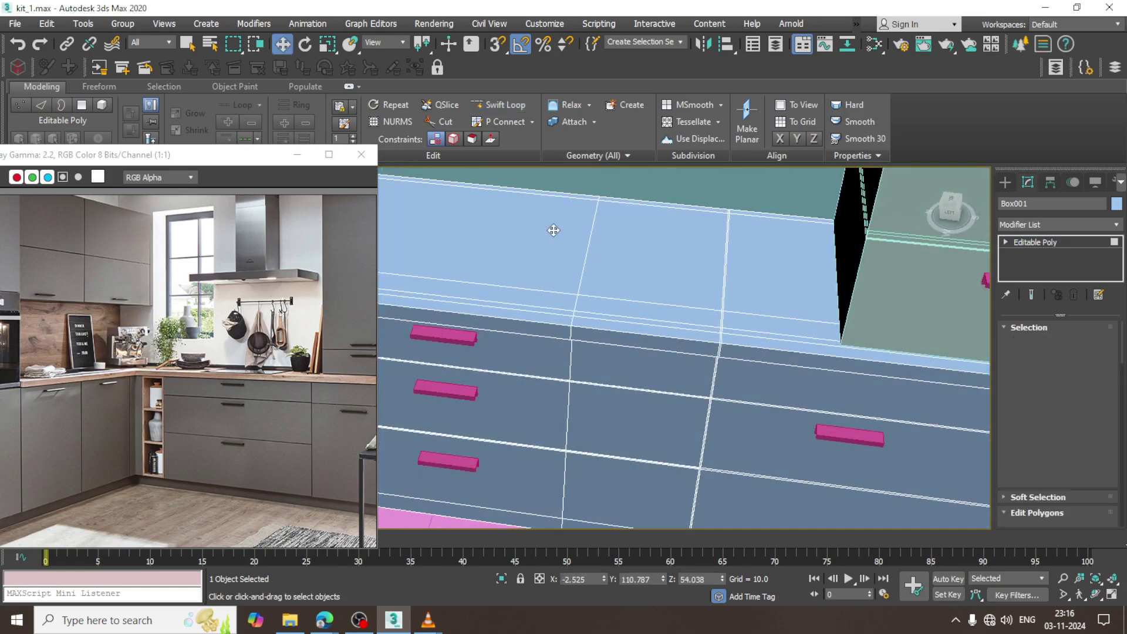
{"action": "left_click", "coordinate": [521, 250]}
{"action": "scroll", "coordinate": [579, 245], "scroll_direction": "down", "scroll_amount": 2}
{"action": "middle_click_drag", "start_coordinate": [543, 260], "coordinate": [678, 255], "text": "alt"}
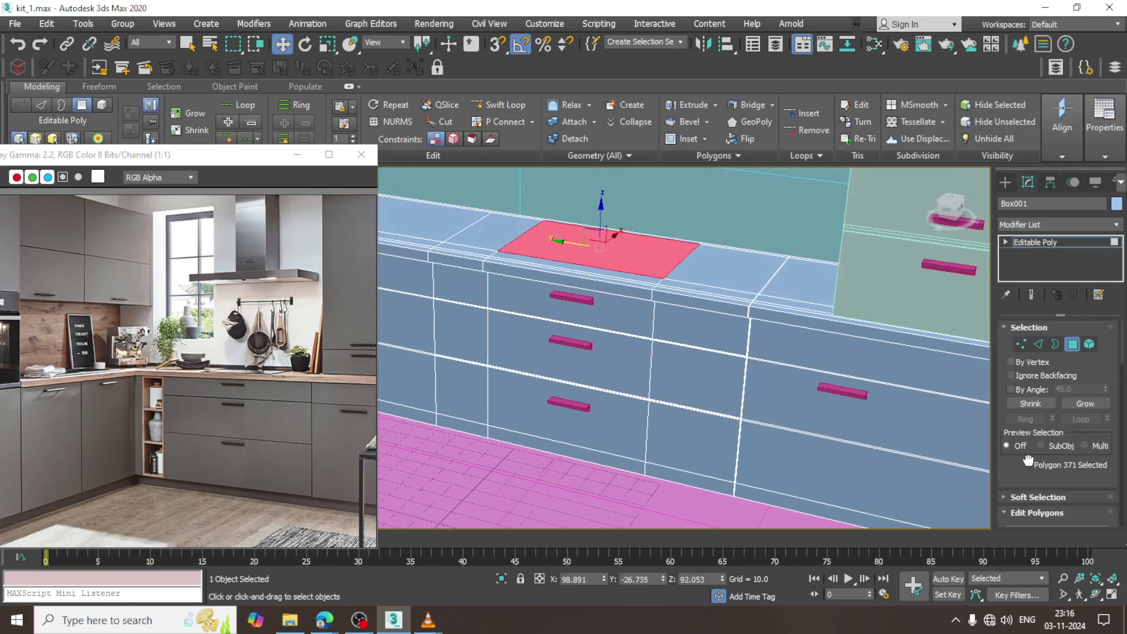
{"action": "scroll", "coordinate": [1028, 466], "scroll_direction": "down", "scroll_amount": 3}
{"action": "left_click", "coordinate": [1049, 478]}
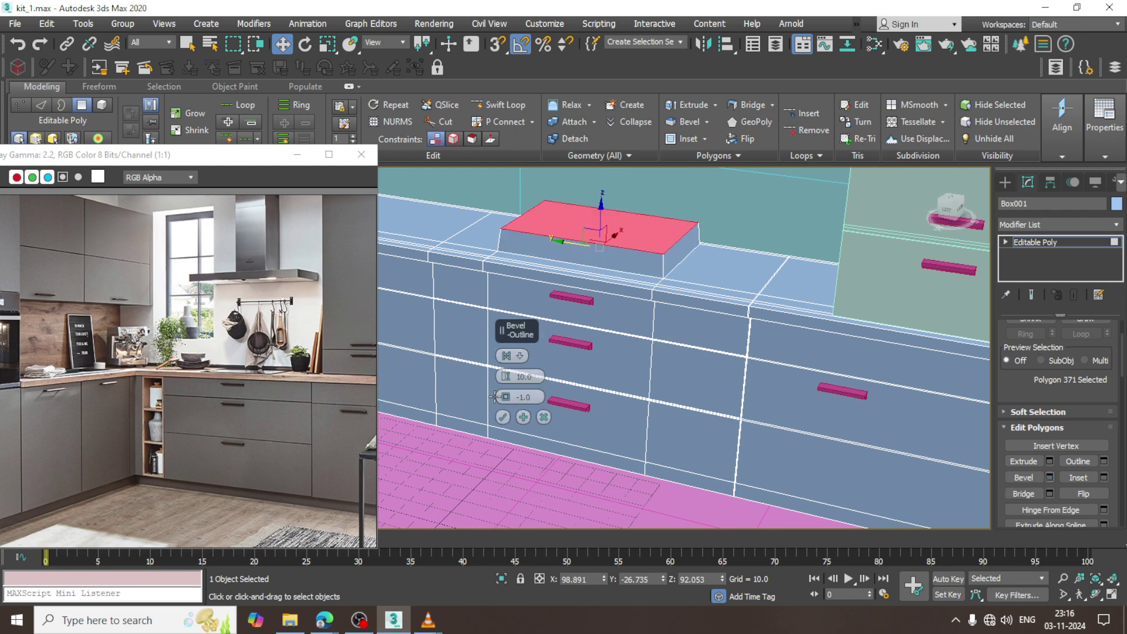
{"action": "left_click_drag", "start_coordinate": [505, 376], "coordinate": [534, 503]}
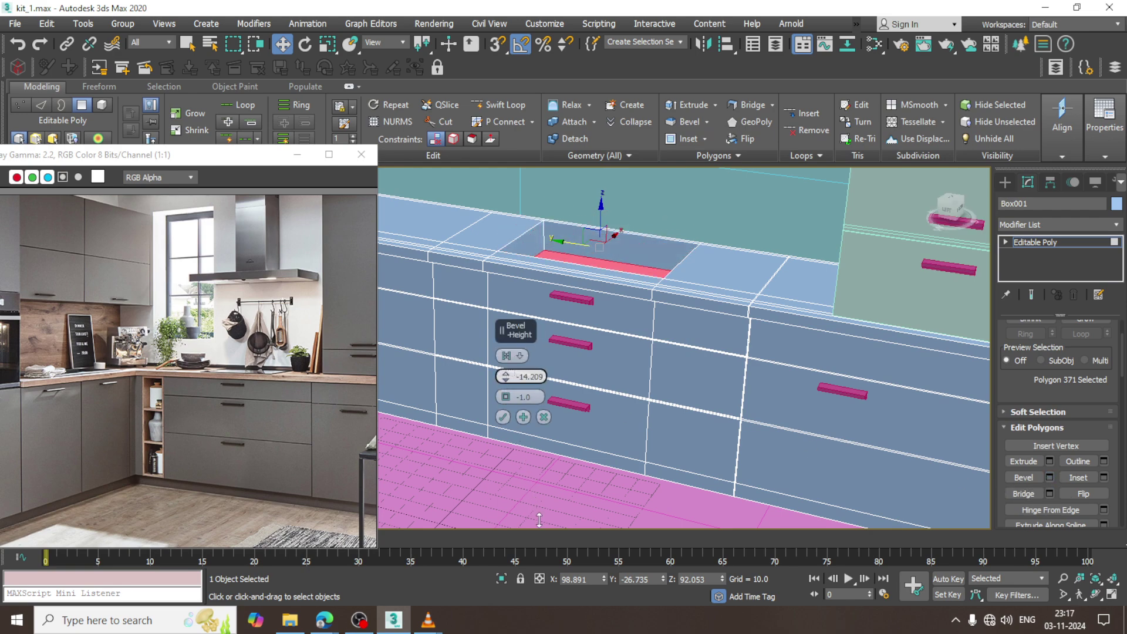
{"action": "left_click", "coordinate": [502, 417]}
Compare the recess with the reference photo and undo the countertop bevel
{"action": "middle_click_drag", "start_coordinate": [488, 427], "coordinate": [522, 446], "text": "alt"}
{"action": "scroll", "coordinate": [240, 373], "scroll_direction": "up", "scroll_amount": 1}
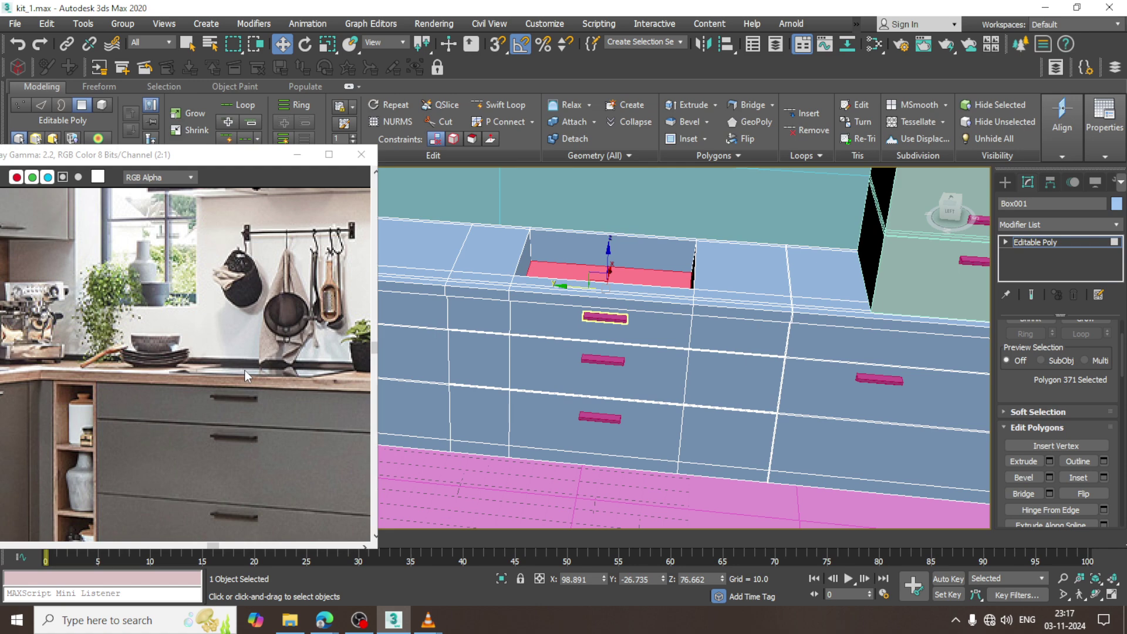
{"action": "scroll", "coordinate": [243, 370], "scroll_direction": "down", "scroll_amount": 1}
{"action": "scroll", "coordinate": [253, 367], "scroll_direction": "up", "scroll_amount": 1}
{"action": "middle_click_drag", "start_coordinate": [789, 345], "coordinate": [649, 345], "text": "alt"}
{"action": "scroll", "coordinate": [660, 345], "scroll_direction": "up", "scroll_amount": 2}
{"action": "key", "text": "ctrl+z"}
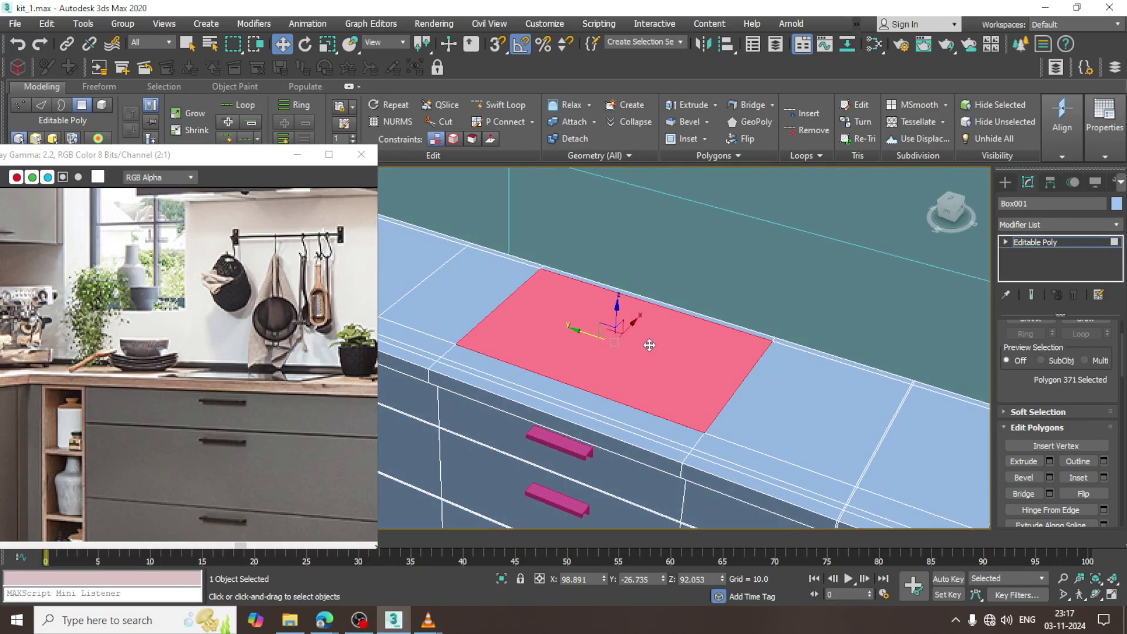
Move the edge loop along the back of the countertop away from the wall to X 117.161
{"action": "key", "text": "2"}
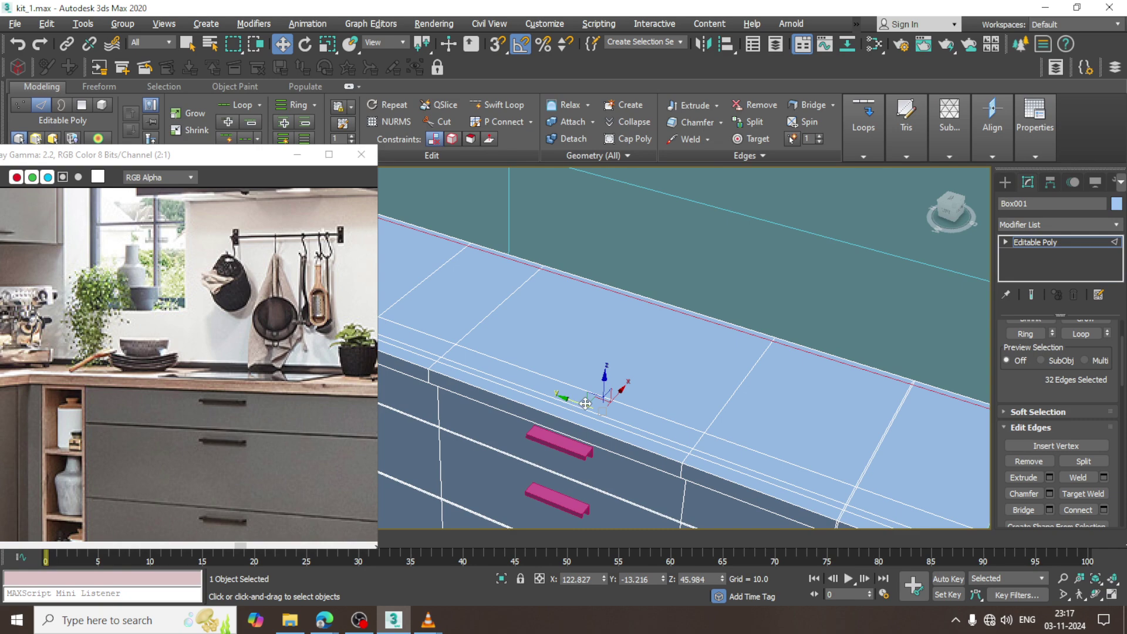
{"action": "key", "text": "F3"}
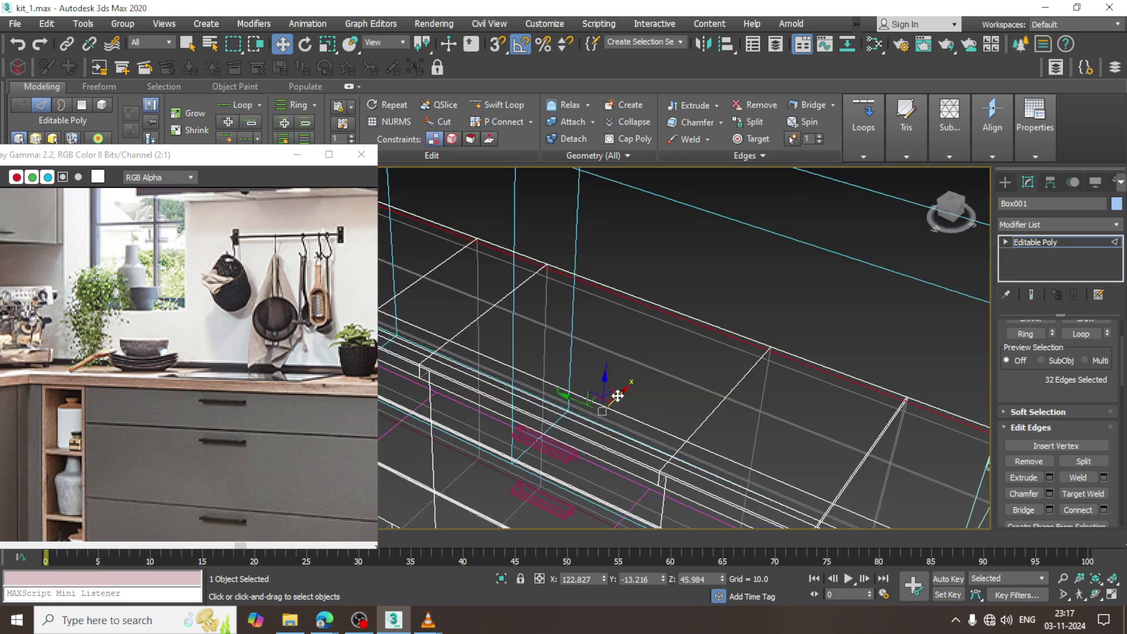
{"action": "key", "text": "F3"}
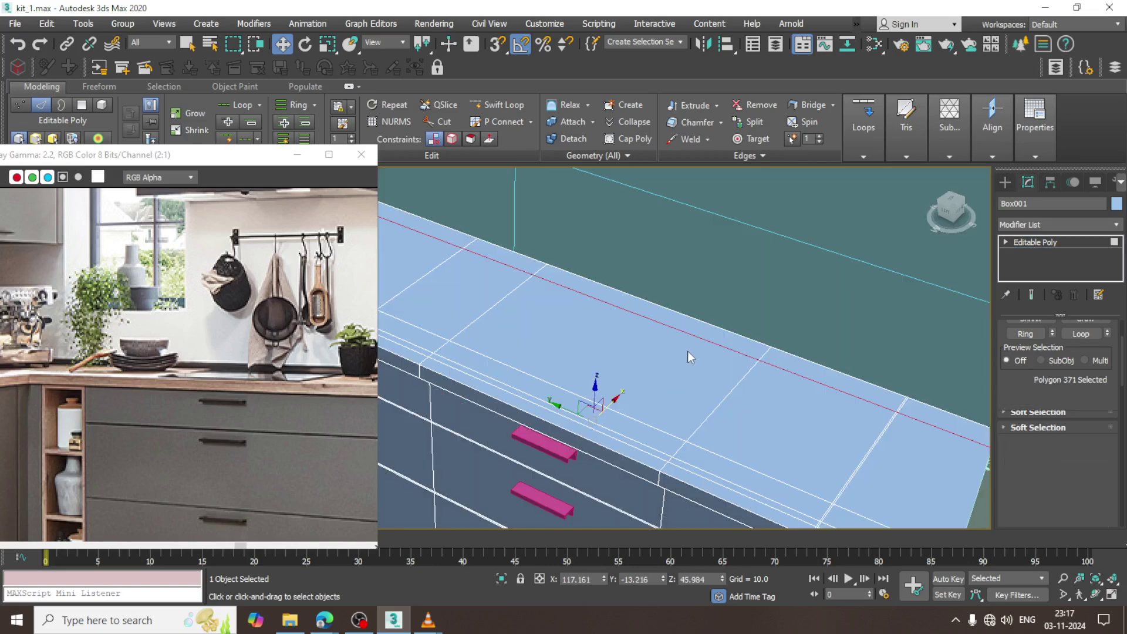
Bevel the outlined countertop polygon downward with height -15.39 and outline -1.0 to form the recess
{"action": "key", "text": "4"}
{"action": "left_click", "coordinate": [1050, 477]}
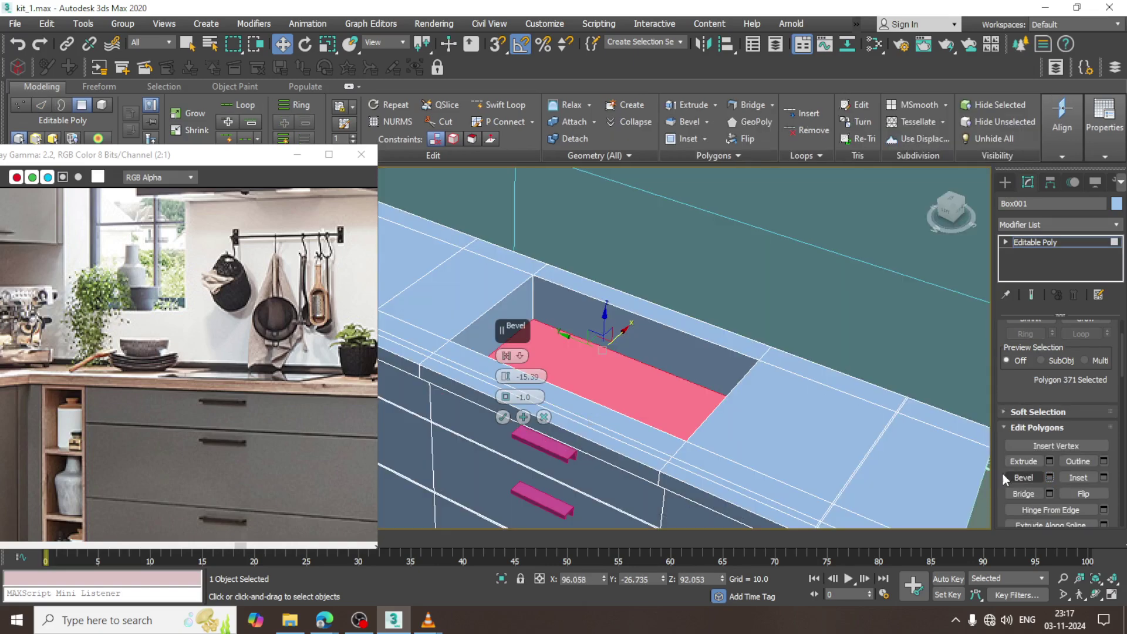
{"action": "left_click", "coordinate": [503, 418]}
Create a thin box about 10.9 long and 4.3 wide on the wall beneath the range hood
{"action": "middle_click_drag", "start_coordinate": [646, 264], "coordinate": [656, 330]}
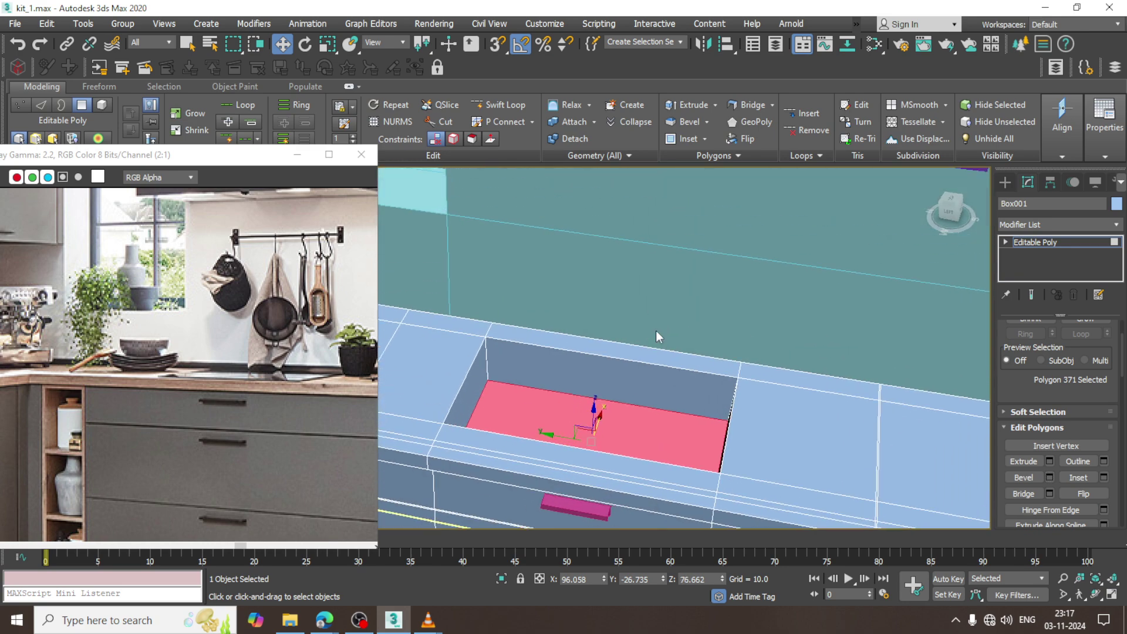
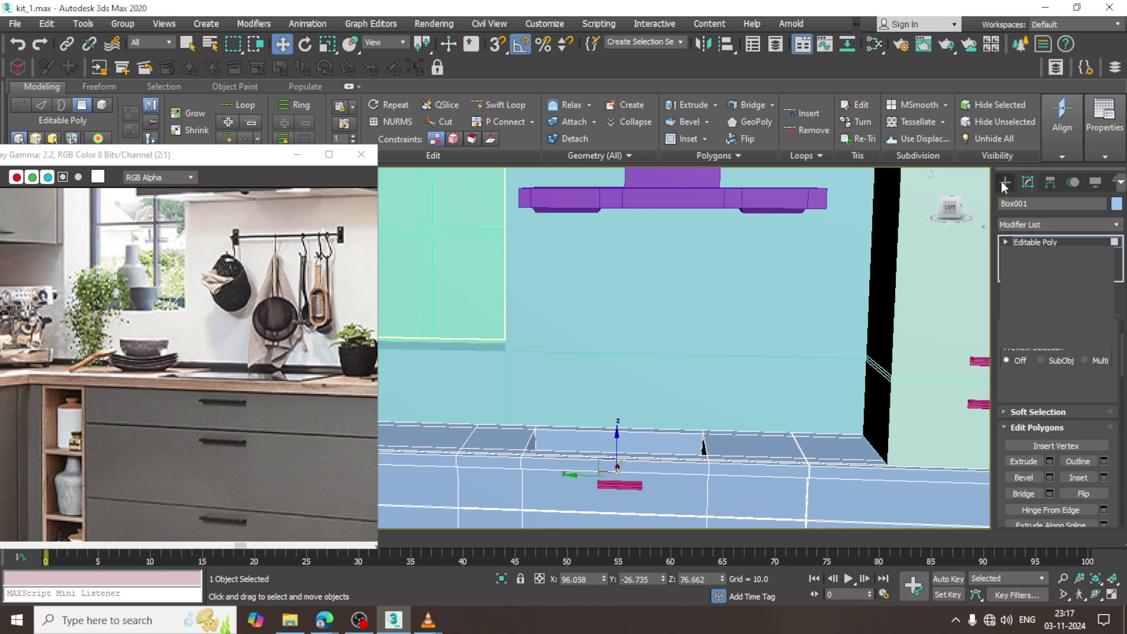
{"action": "left_click", "coordinate": [1004, 182]}
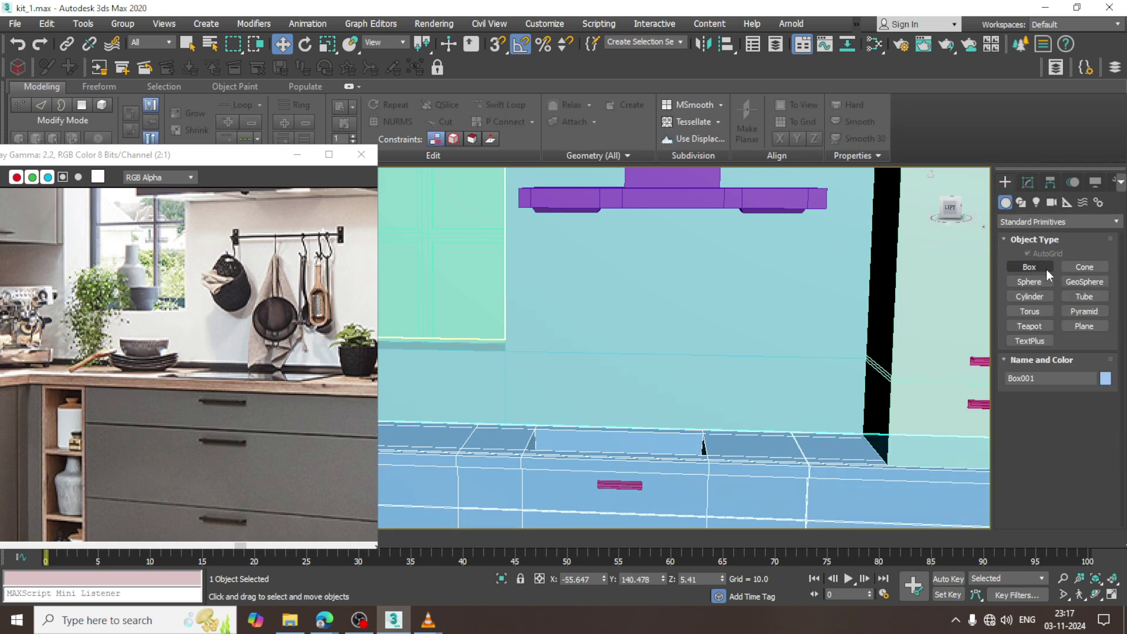
{"action": "left_click", "coordinate": [1032, 267]}
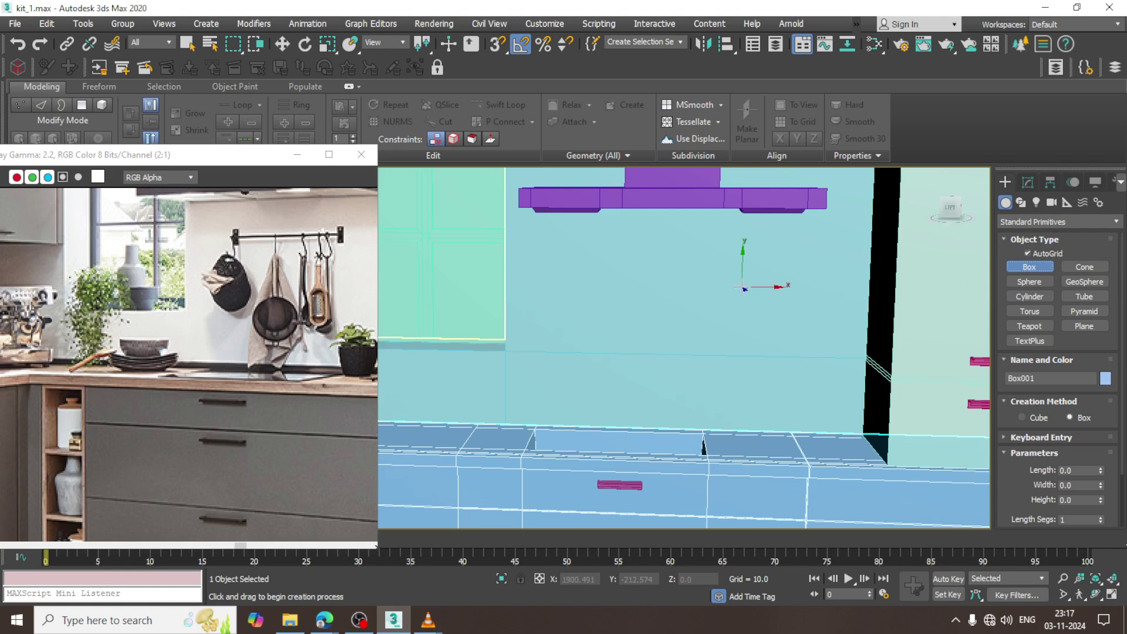
{"action": "left_click_drag", "start_coordinate": [736, 288], "coordinate": [742, 314]}
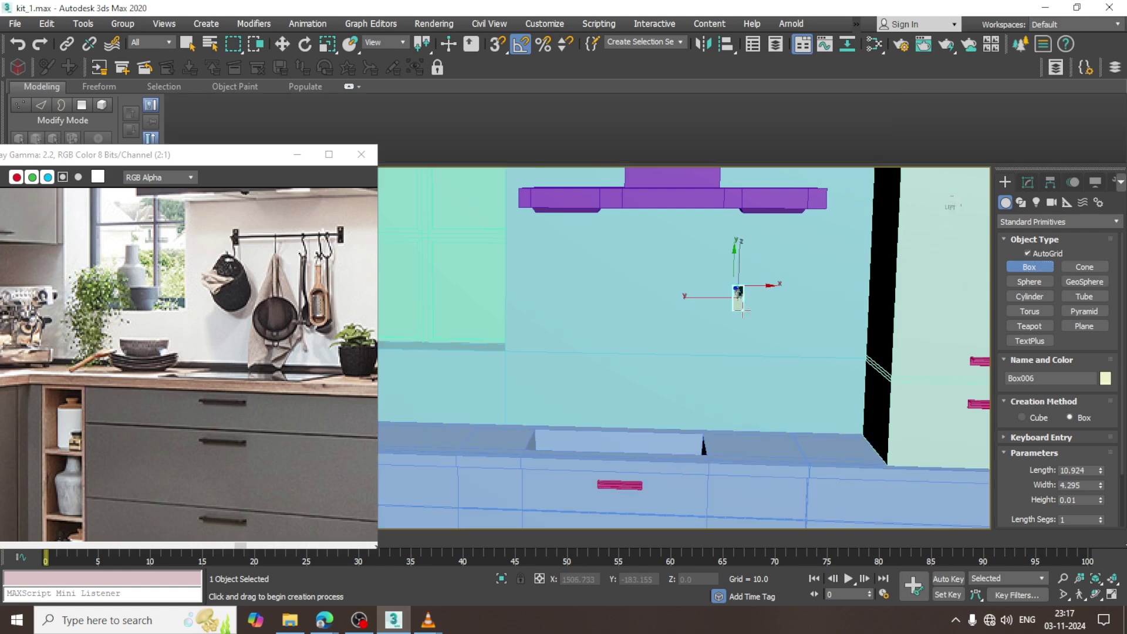
{"action": "mouse_move", "coordinate": [743, 314]}
{"action": "middle_mouse_down", "text": "alt"}
{"action": "mouse_move", "coordinate": [760, 287]}
{"action": "mouse_move", "coordinate": [722, 312]}
{"action": "middle_mouse_up", "text": "alt"}
{"action": "key", "text": "w"}
{"action": "scroll", "coordinate": [727, 308], "scroll_direction": "up", "scroll_amount": 5}
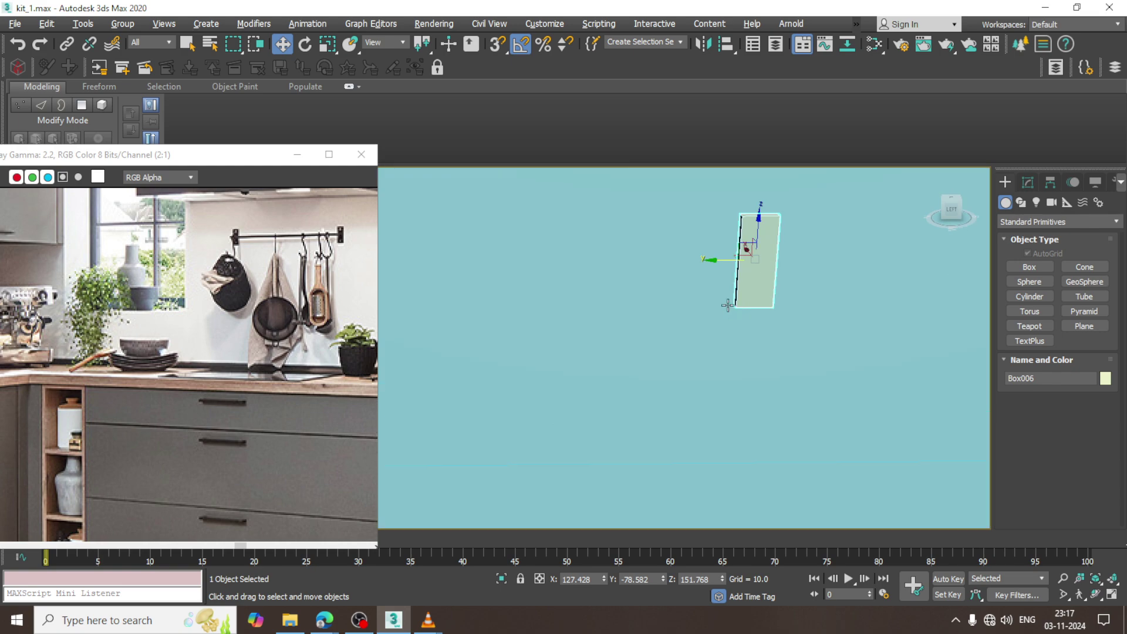
Move the small wall box toward the wall to X 128.219
{"action": "scroll", "coordinate": [737, 281], "scroll_direction": "down", "scroll_amount": 8}
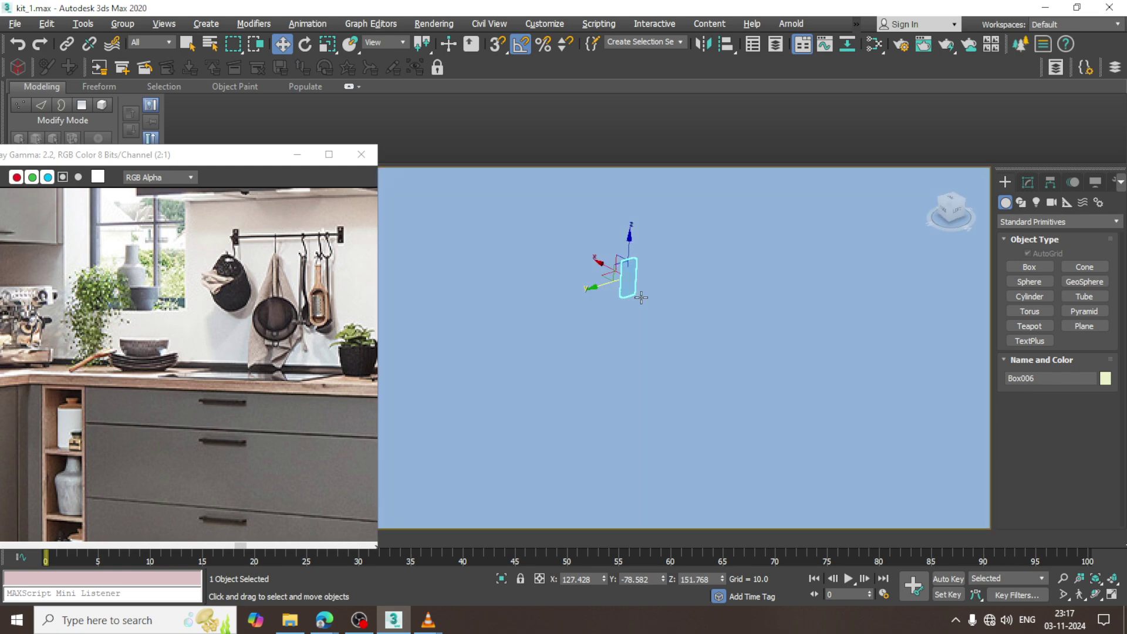
{"action": "middle_click_drag", "start_coordinate": [641, 297], "coordinate": [637, 292], "text": "alt"}
{"action": "scroll", "coordinate": [594, 274], "scroll_direction": "up", "scroll_amount": 3}
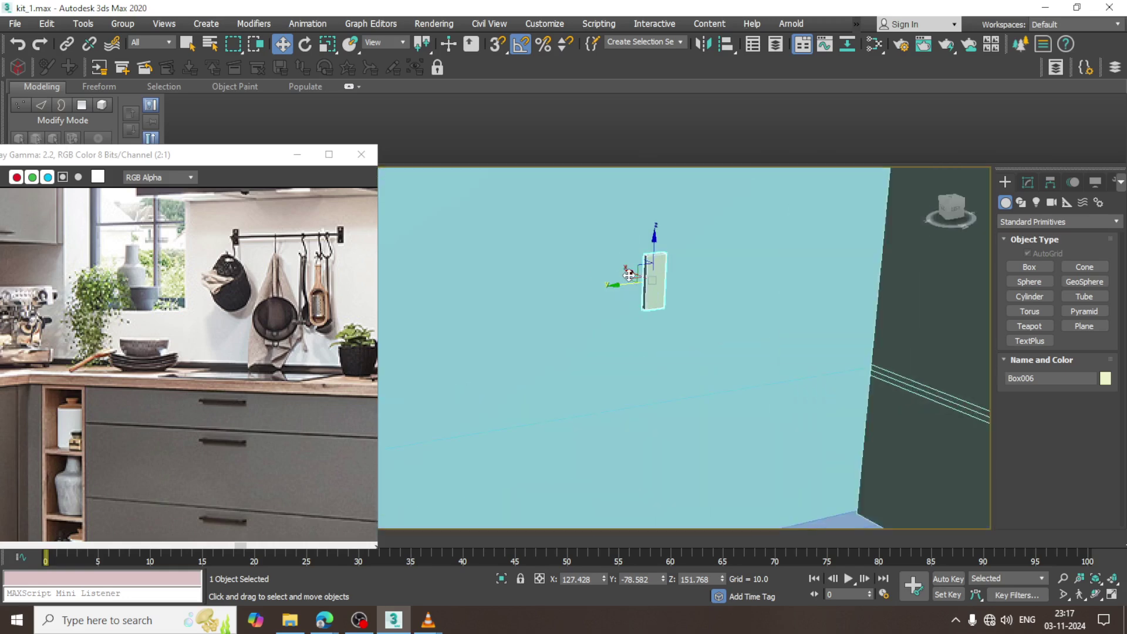
{"action": "left_click_drag", "start_coordinate": [631, 273], "coordinate": [633, 274]}
Clone the small wall box as one copy along the wall toward the window at Y 9.331
{"action": "scroll", "coordinate": [709, 297], "scroll_direction": "down", "scroll_amount": 6}
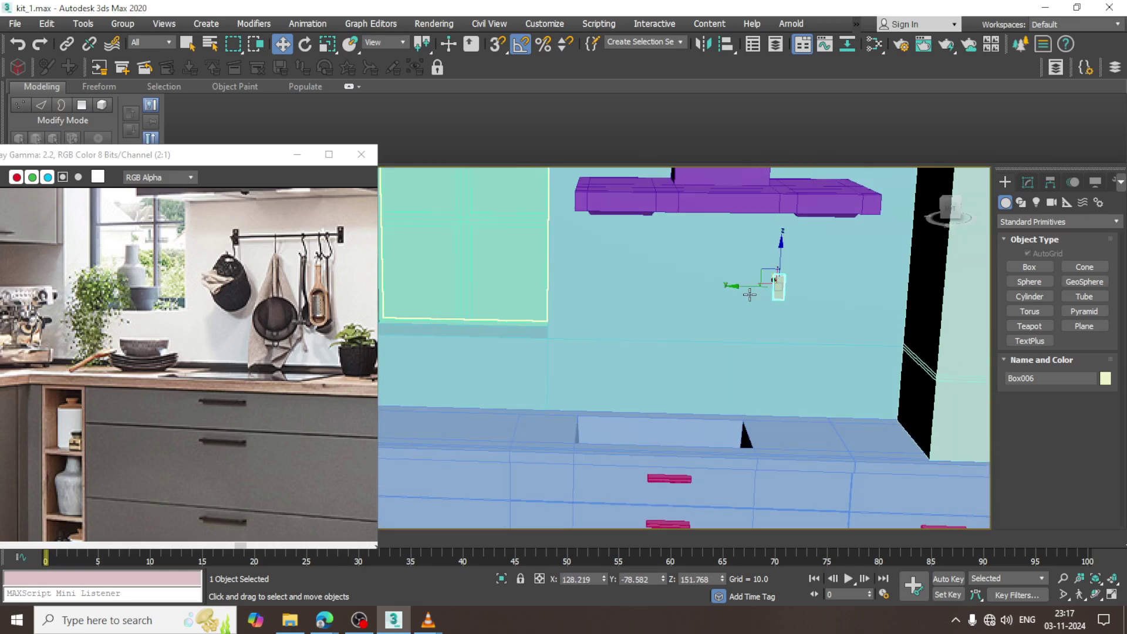
{"action": "mouse_move", "coordinate": [750, 294]}
{"action": "left_mouse_down", "text": "shift"}
{"action": "mouse_move", "coordinate": [549, 284]}
{"action": "mouse_move", "coordinate": [599, 294]}
{"action": "left_mouse_up", "text": "shift"}
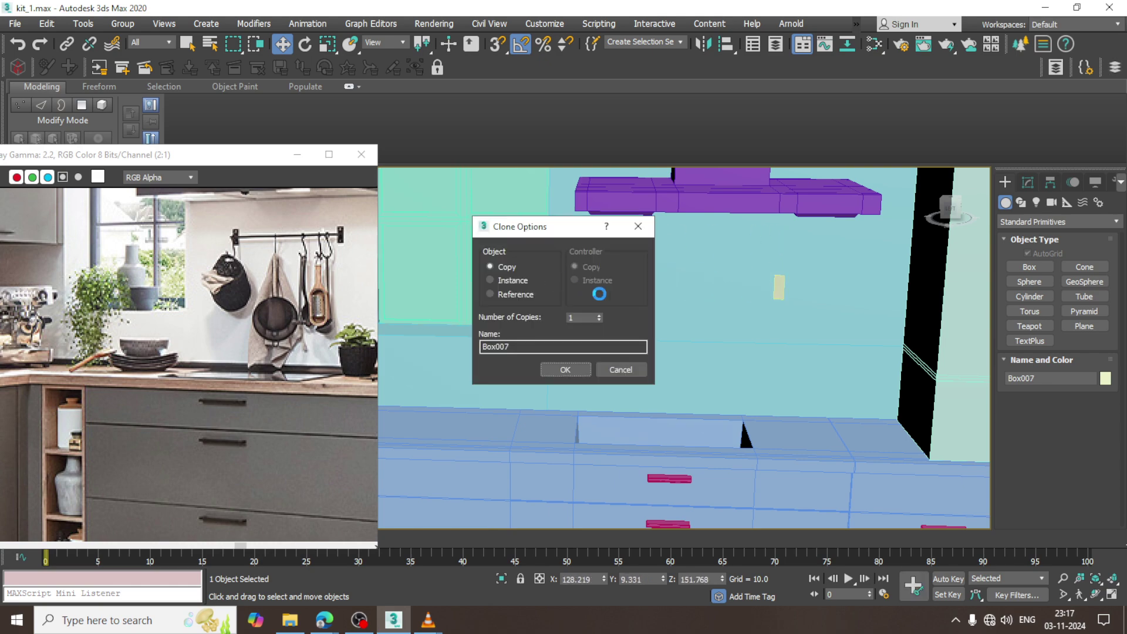
{"action": "left_click", "coordinate": [558, 376]}
Draw a U-shaped line in the top view joining the two wall boxes, with a long side of about 88.4
{"action": "key", "text": "alt+w"}
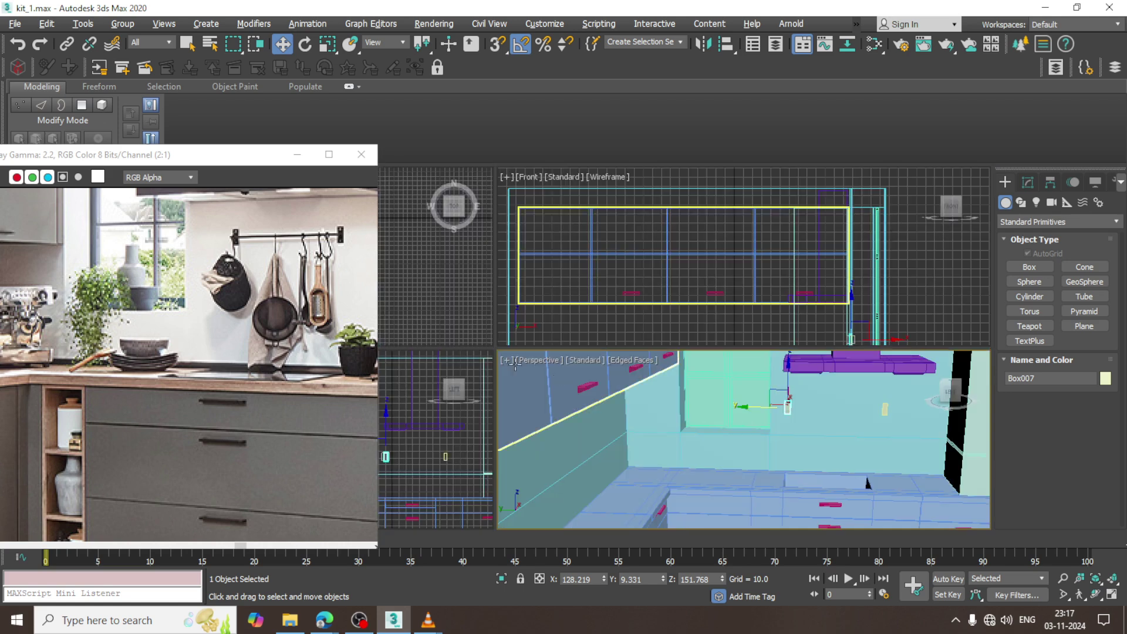
{"action": "middle_click", "coordinate": [462, 254]}
{"action": "key", "text": "alt+w"}
{"action": "key", "text": "z"}
{"action": "middle_click_drag", "start_coordinate": [440, 226], "coordinate": [545, 259]}
{"action": "scroll", "coordinate": [544, 260], "scroll_direction": "down", "scroll_amount": 2}
{"action": "middle_click_drag", "start_coordinate": [647, 340], "coordinate": [727, 266]}
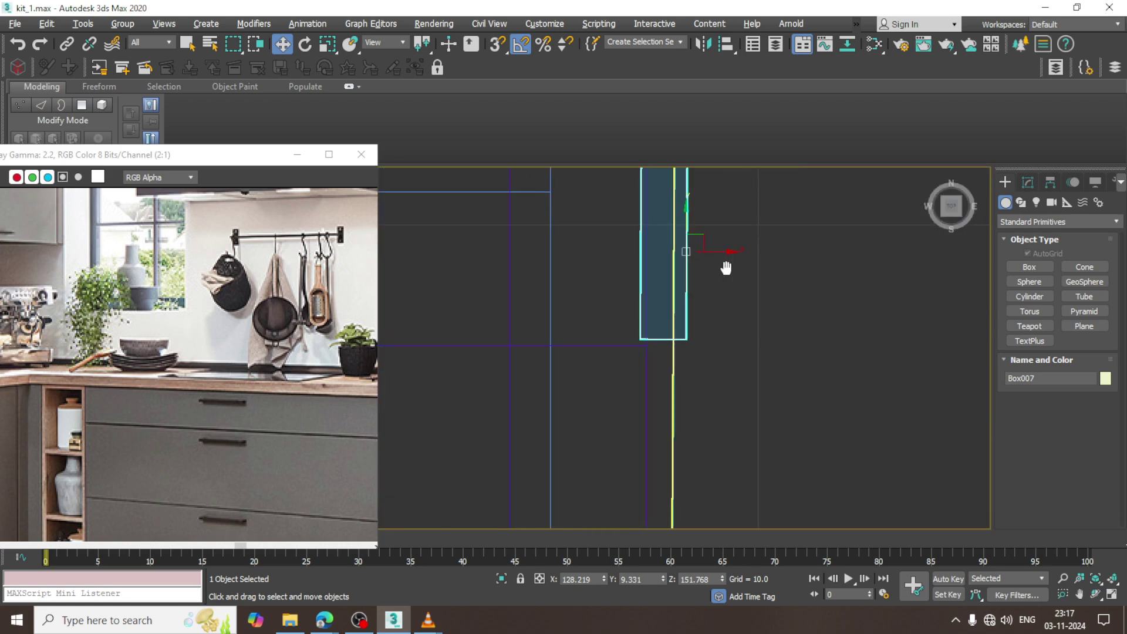
{"action": "scroll", "coordinate": [636, 297], "scroll_direction": "down", "scroll_amount": 5}
{"action": "middle_click_drag", "start_coordinate": [636, 297], "coordinate": [692, 352]}
{"action": "scroll", "coordinate": [697, 244], "scroll_direction": "down", "scroll_amount": 4}
{"action": "left_click", "coordinate": [1021, 203]}
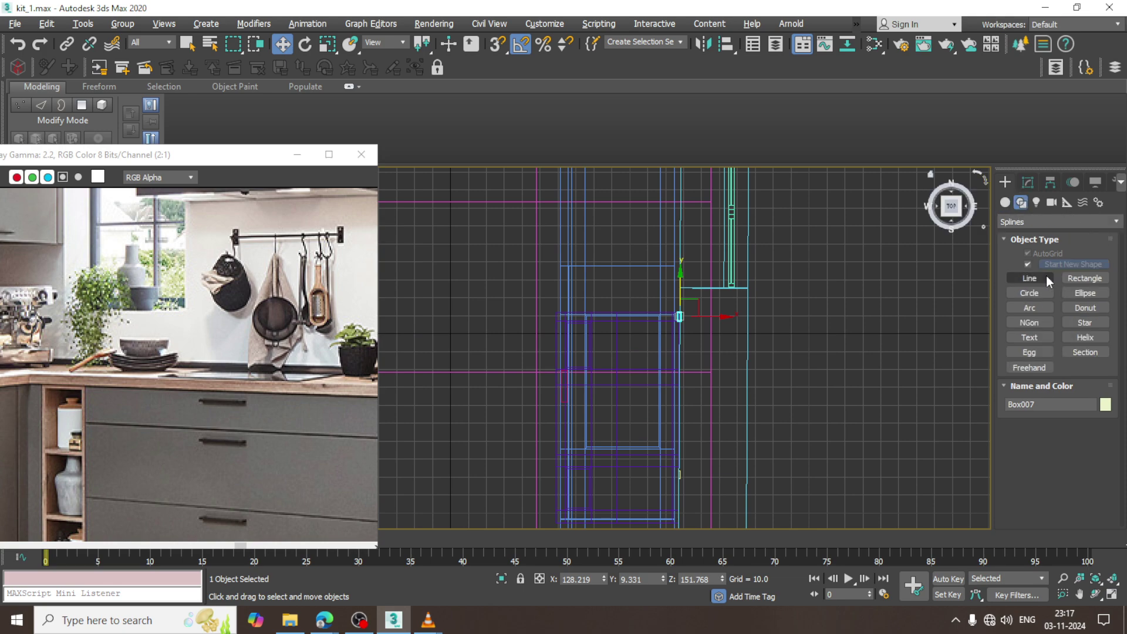
{"action": "left_click", "coordinate": [1045, 277]}
{"action": "scroll", "coordinate": [609, 302], "scroll_direction": "up", "scroll_amount": 4}
{"action": "left_click", "coordinate": [1031, 256]}
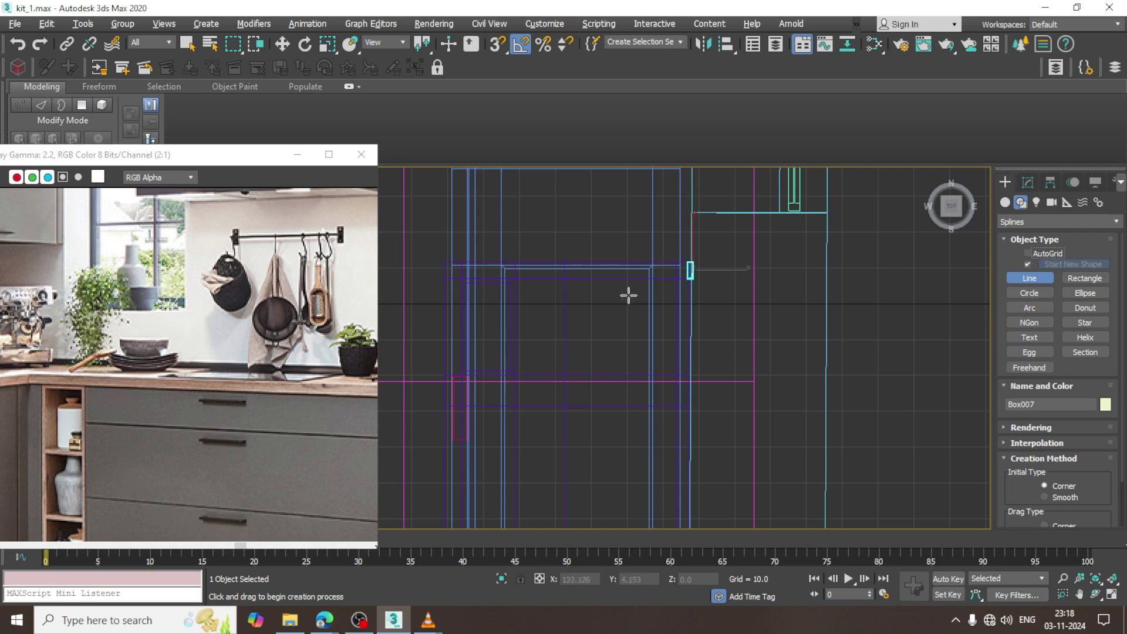
{"action": "left_click", "coordinate": [690, 270]}
{"action": "left_click", "coordinate": [675, 271], "text": "shift"}
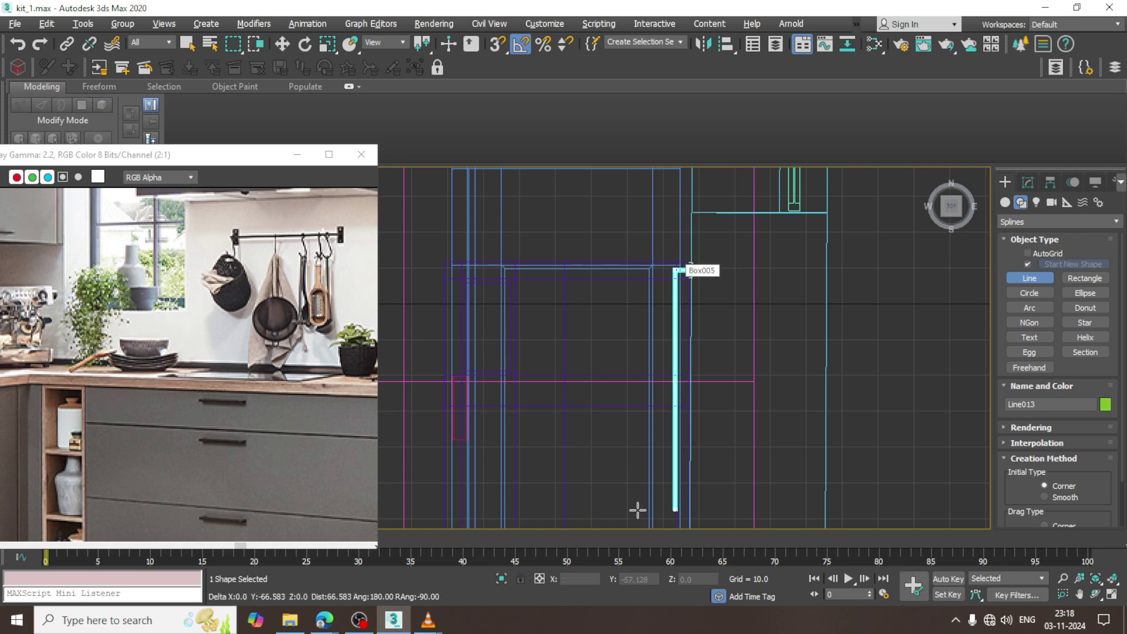
{"action": "middle_click_drag", "start_coordinate": [646, 358], "coordinate": [641, 173]}
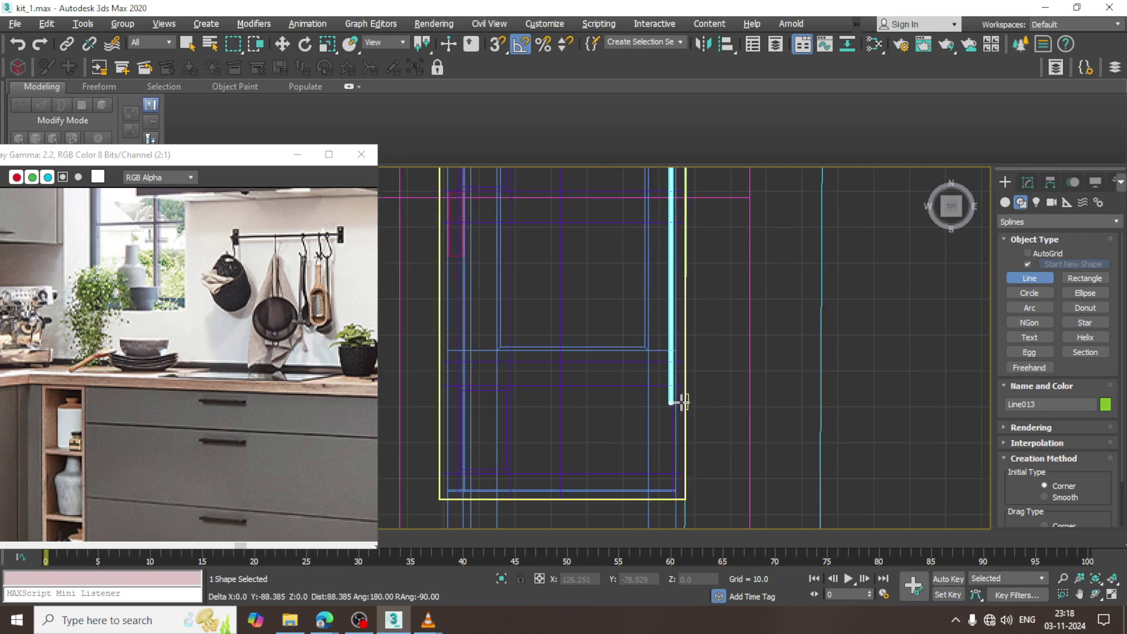
{"action": "left_click", "coordinate": [682, 401]}
{"action": "left_click", "coordinate": [687, 401]}
{"action": "right_click", "coordinate": [710, 399]}
{"action": "right_click", "coordinate": [715, 397]}
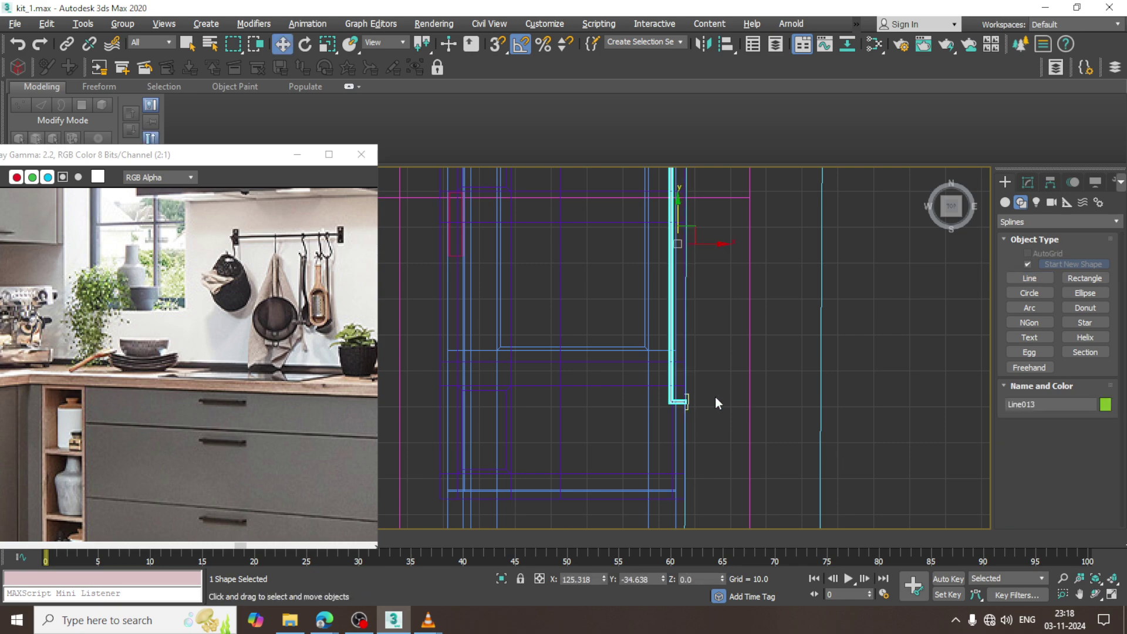
Render the rail line with a radial cross-section of thickness 0.75
{"action": "scroll", "coordinate": [715, 397], "scroll_direction": "up", "scroll_amount": 5}
{"action": "left_click", "coordinate": [1027, 182]}
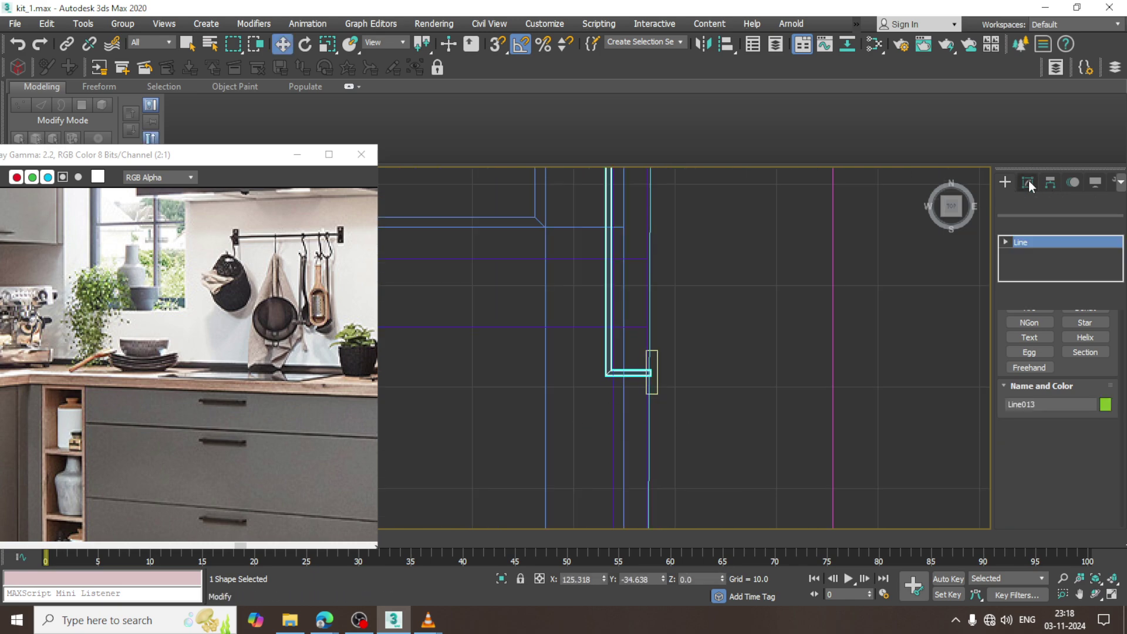
{"action": "left_click", "coordinate": [1018, 344]}
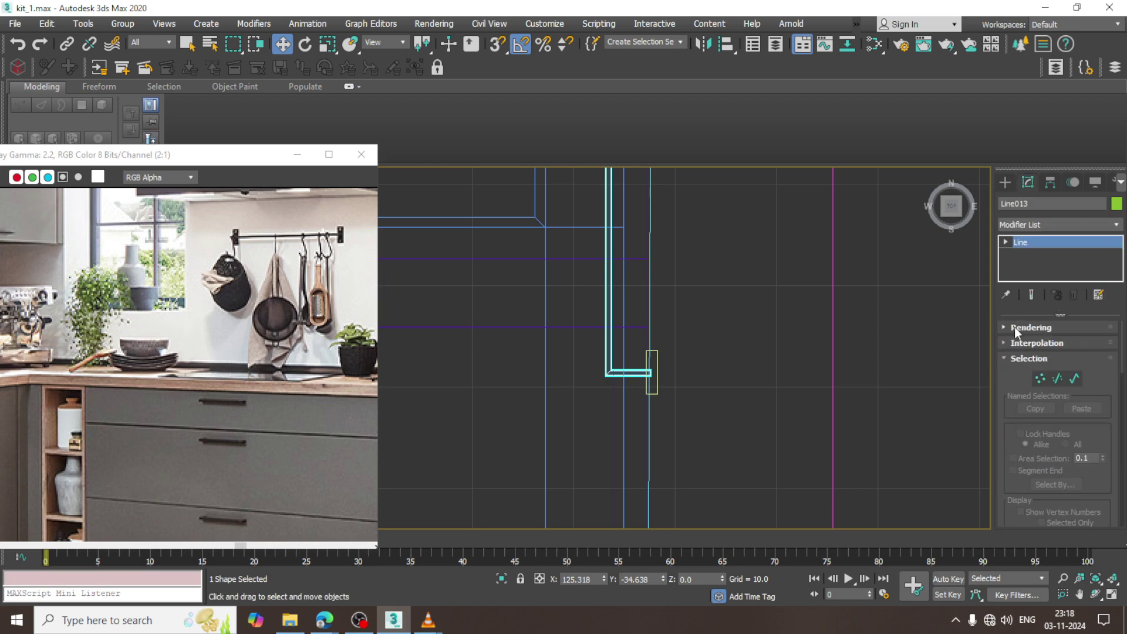
{"action": "left_click", "coordinate": [1015, 329]}
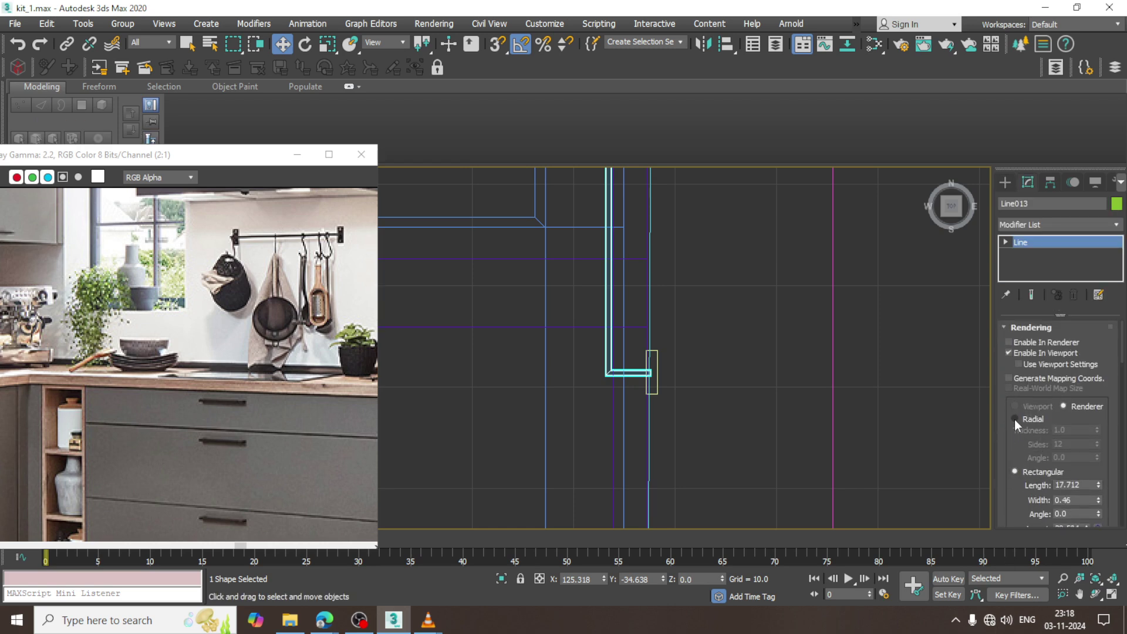
{"action": "left_click", "coordinate": [1015, 419]}
{"action": "left_click_drag", "start_coordinate": [1095, 432], "coordinate": [1099, 449]}
Fillet the two corner vertices of the rail line by about 1.042
{"action": "key", "text": "1"}
{"action": "left_click_drag", "start_coordinate": [588, 399], "coordinate": [619, 361]}
{"action": "middle_click_drag", "start_coordinate": [621, 234], "coordinate": [660, 509]}
{"action": "middle_click_drag", "start_coordinate": [639, 186], "coordinate": [641, 317]}
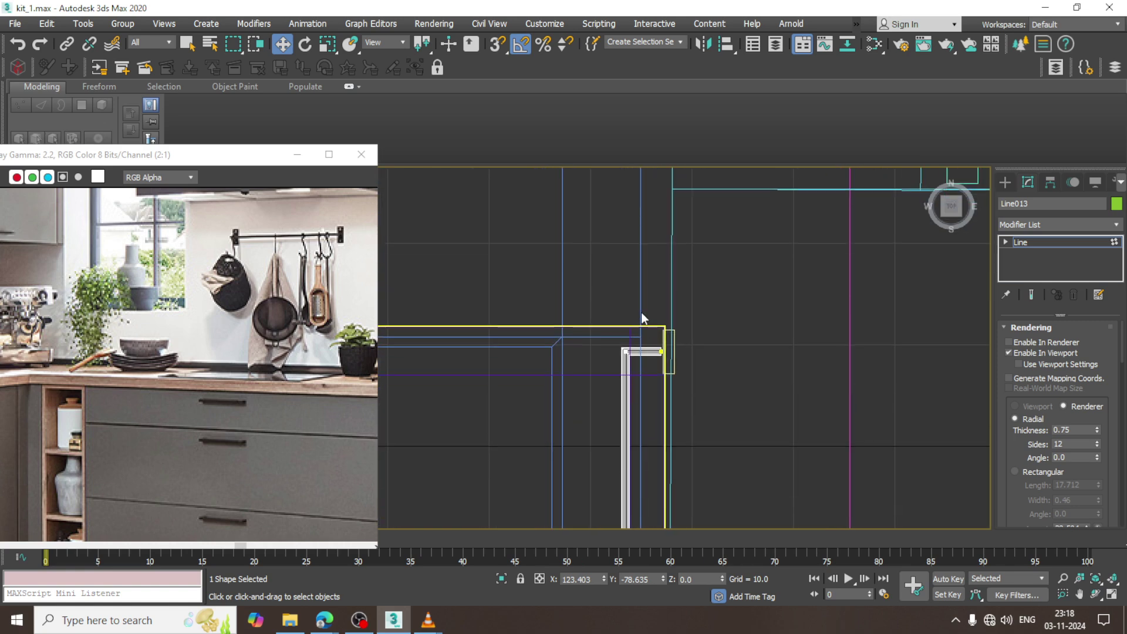
{"action": "left_click_drag", "start_coordinate": [642, 382], "coordinate": [643, 385]}
{"action": "left_click_drag", "start_coordinate": [1019, 491], "coordinate": [1030, 287]}
{"action": "scroll", "coordinate": [1030, 287], "scroll_direction": "down", "scroll_amount": 3}
{"action": "scroll", "coordinate": [1005, 475], "scroll_direction": "down", "scroll_amount": 5}
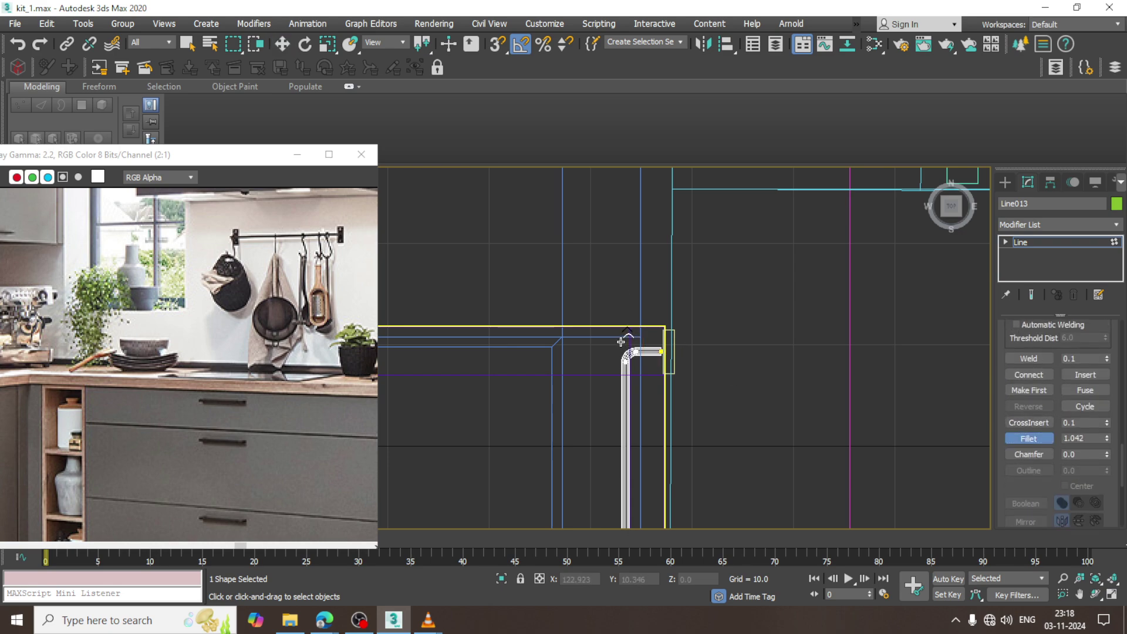
{"action": "left_click", "coordinate": [1060, 241]}
Raise the rail from floor level to Z 152.031 so its ends meet the two wall boxes
{"action": "key", "text": "alt+w"}
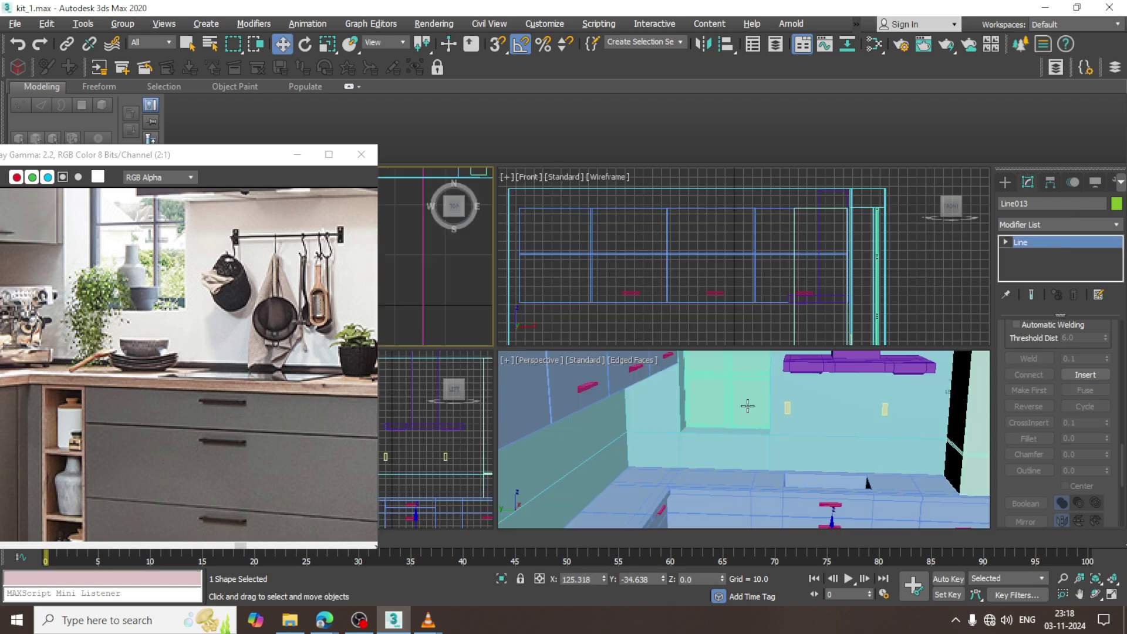
{"action": "middle_click", "coordinate": [747, 405]}
{"action": "key", "text": "alt+w"}
{"action": "key", "text": "z"}
{"action": "scroll", "coordinate": [689, 398], "scroll_direction": "down", "scroll_amount": 4}
{"action": "scroll", "coordinate": [689, 397], "scroll_direction": "down", "scroll_amount": 10}
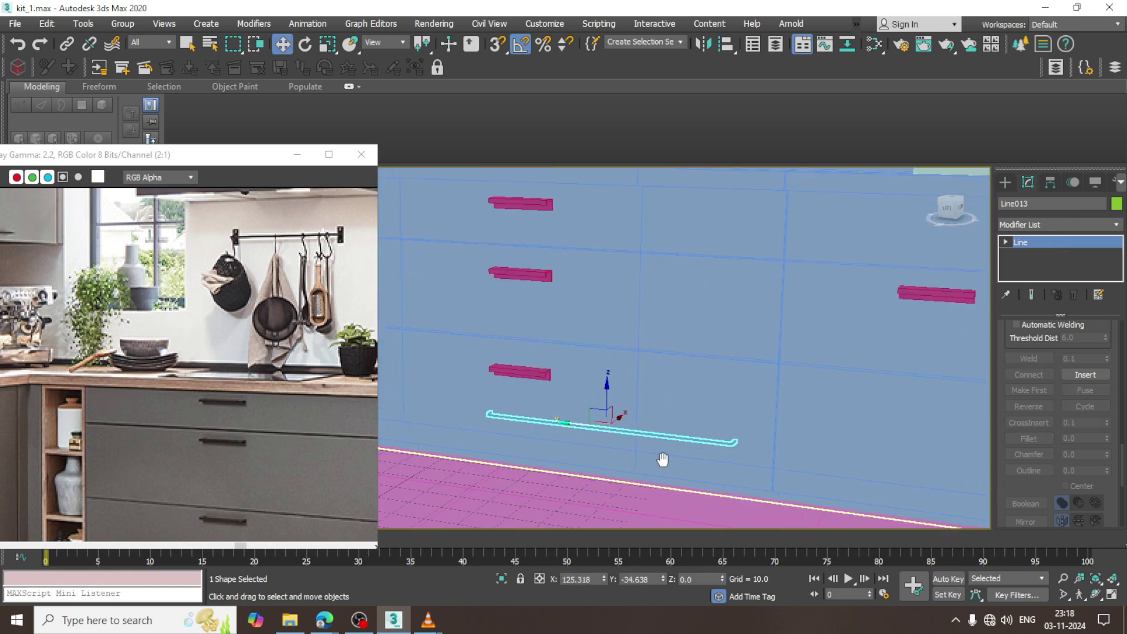
{"action": "left_click_drag", "start_coordinate": [639, 432], "coordinate": [653, 281]}
{"action": "key", "text": "z"}
{"action": "mouse_move", "coordinate": [658, 334]}
{"action": "middle_mouse_down"}
{"action": "mouse_move", "coordinate": [643, 379]}
{"action": "mouse_move", "coordinate": [611, 327]}
{"action": "mouse_move", "coordinate": [671, 333]}
{"action": "middle_mouse_up"}
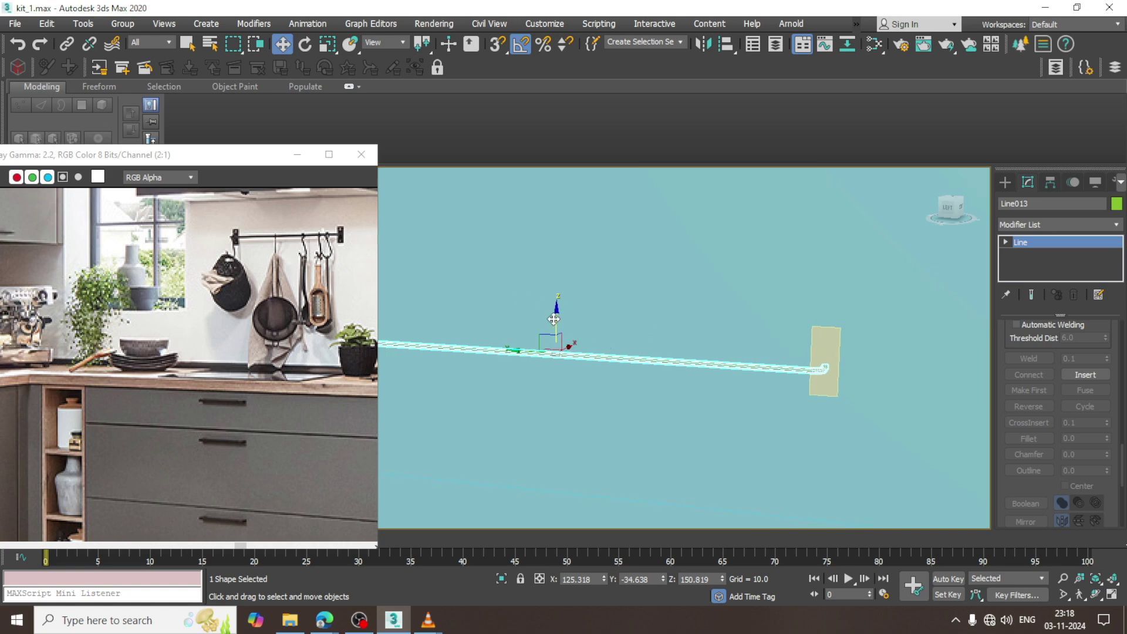
{"action": "left_click_drag", "start_coordinate": [554, 319], "coordinate": [554, 312]}
Increase the rail's radial thickness to 1.18
{"action": "left_click_drag", "start_coordinate": [1030, 339], "coordinate": [1043, 631]}
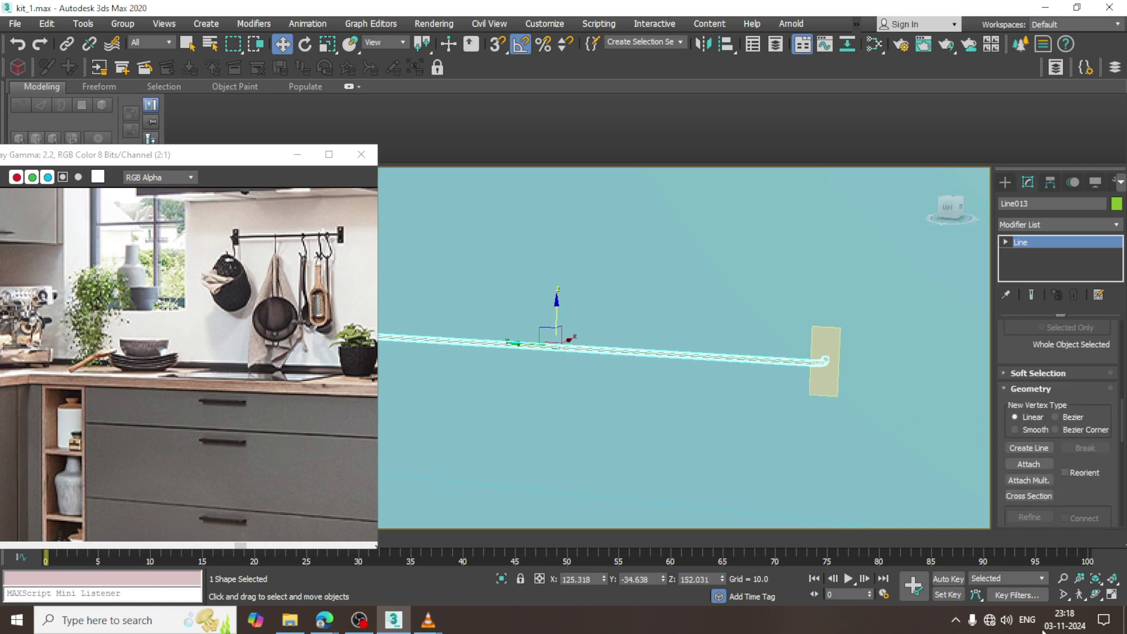
{"action": "scroll", "coordinate": [1022, 345], "scroll_direction": "up", "scroll_amount": 5}
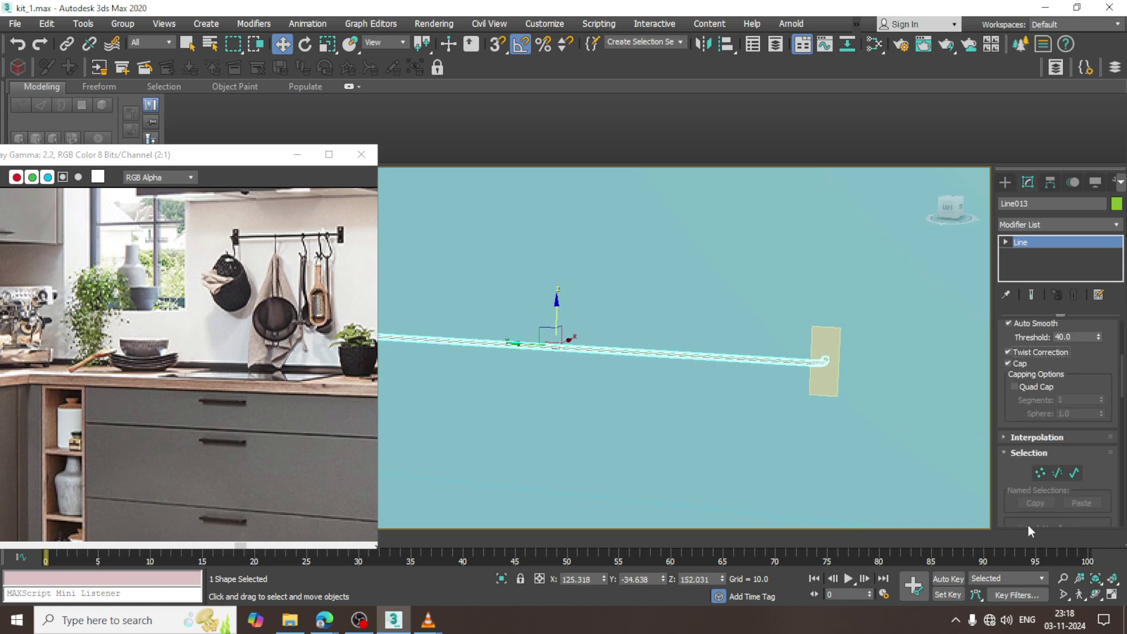
{"action": "scroll", "coordinate": [1009, 342], "scroll_direction": "up", "scroll_amount": 4}
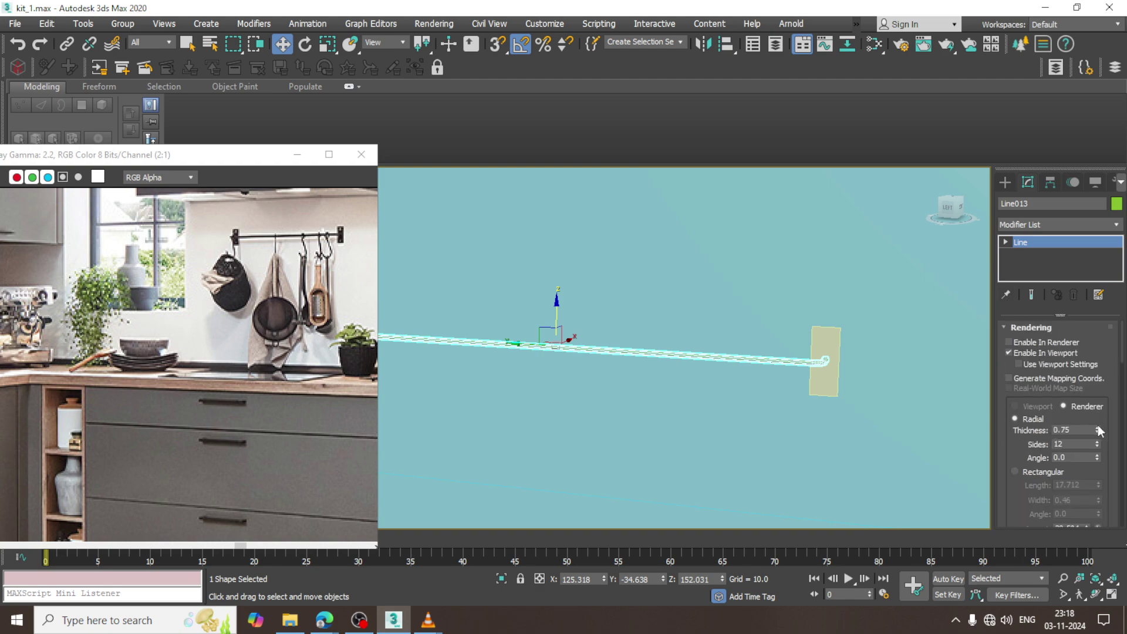
{"action": "left_click_drag", "start_coordinate": [1097, 427], "coordinate": [1098, 396]}
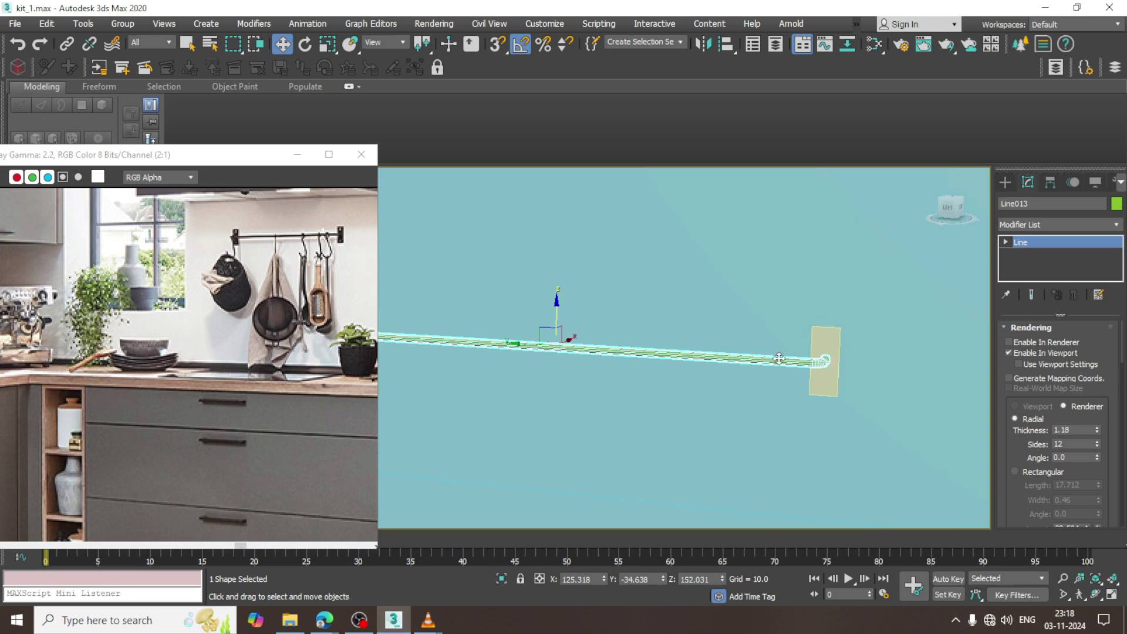
{"action": "scroll", "coordinate": [608, 312], "scroll_direction": "down", "scroll_amount": 8}
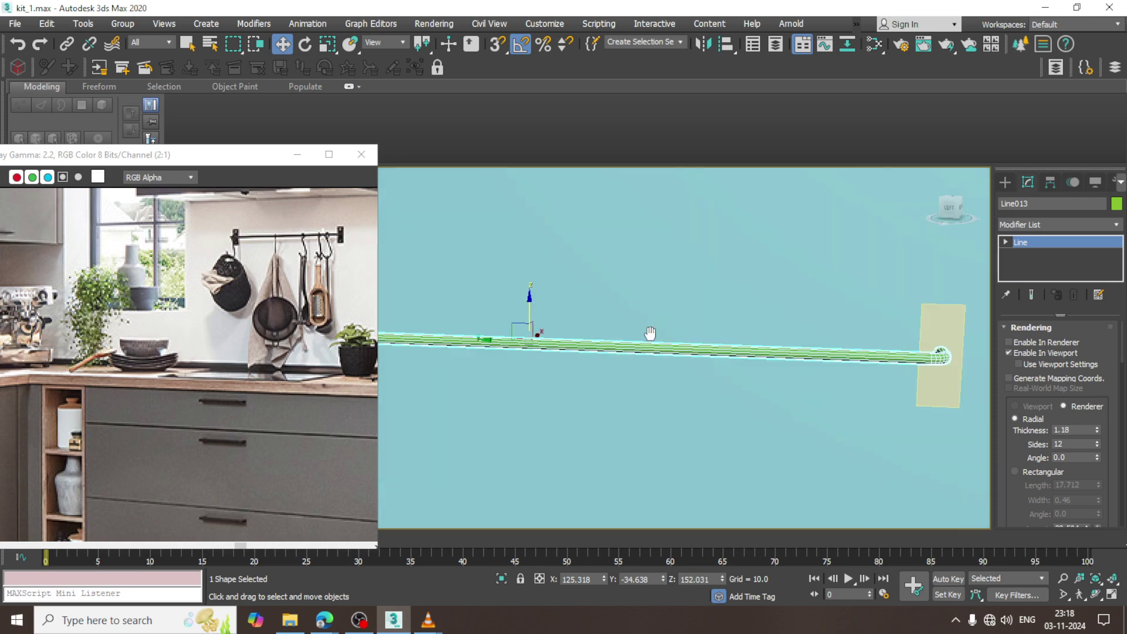
{"action": "scroll", "coordinate": [787, 347], "scroll_direction": "down", "scroll_amount": 4}
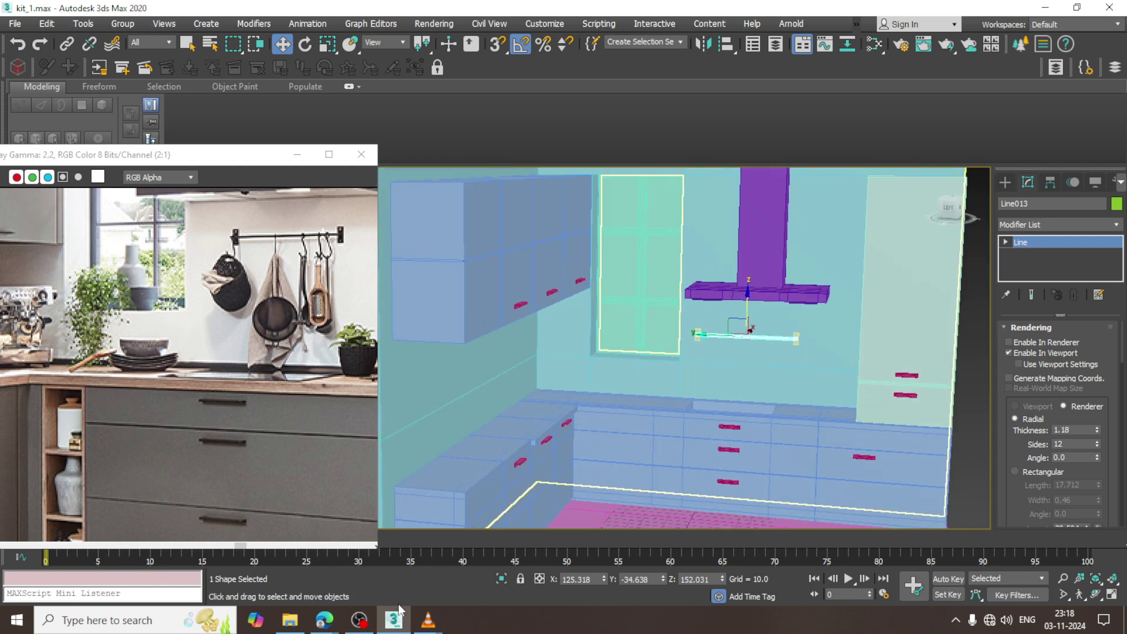
{"action": "left_click", "coordinate": [356, 620]}
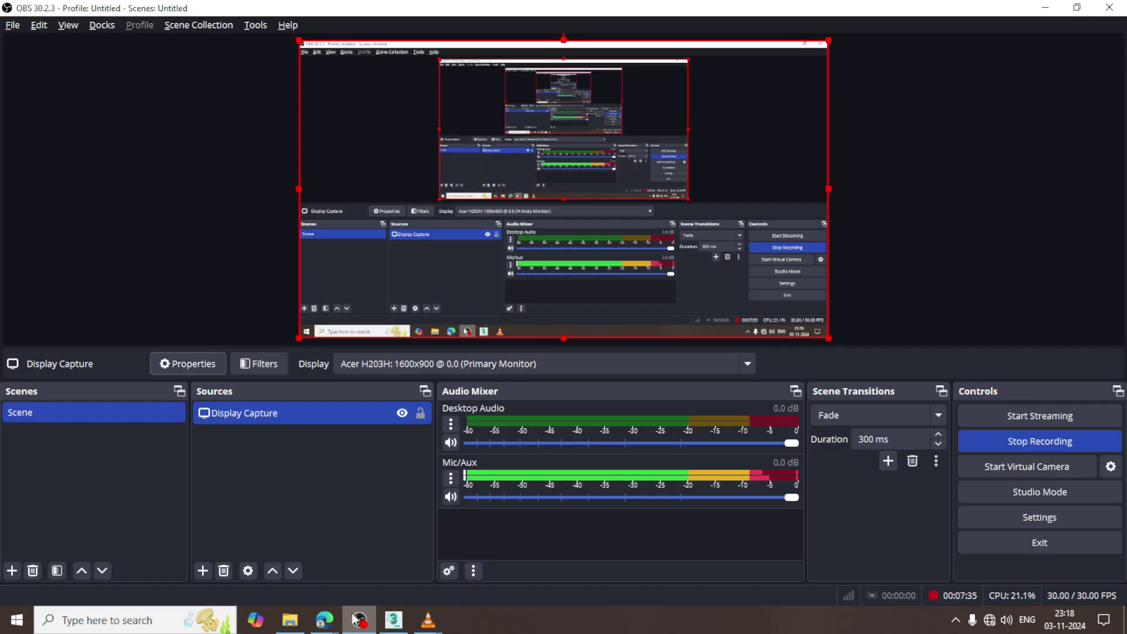
{"action": "left_click", "coordinate": [355, 620]}
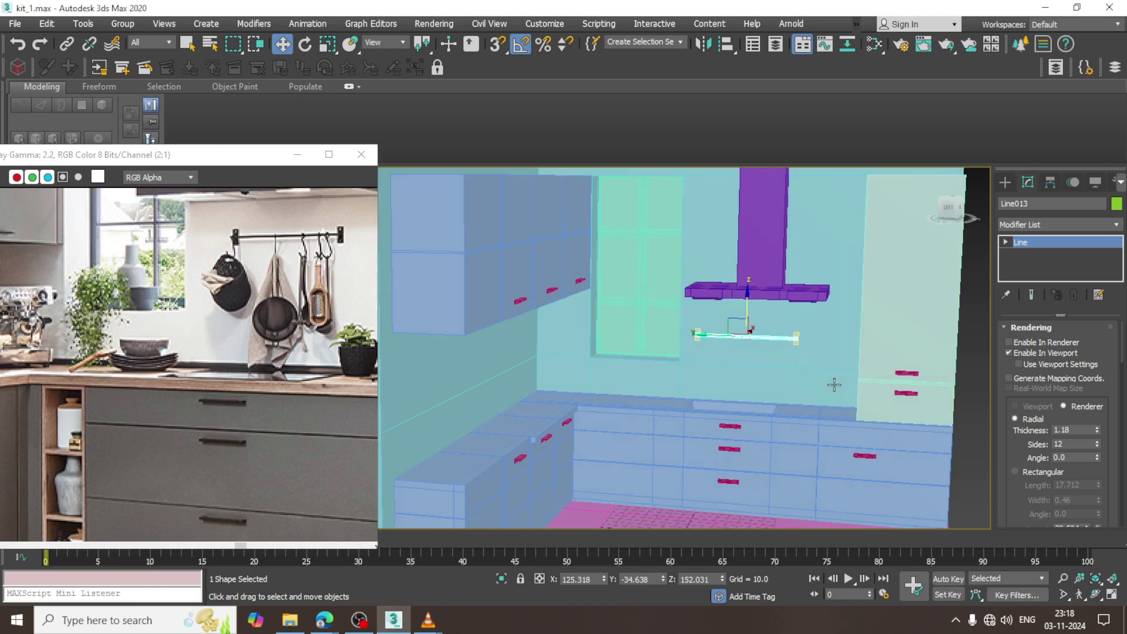
Create a box about 19.4 long, 17.9 wide and 1.3 high on the countertop beside the recess, using AutoGrid
{"action": "middle_click_drag", "start_coordinate": [833, 385], "coordinate": [875, 388], "text": "alt"}
{"action": "left_click", "coordinate": [1005, 183]}
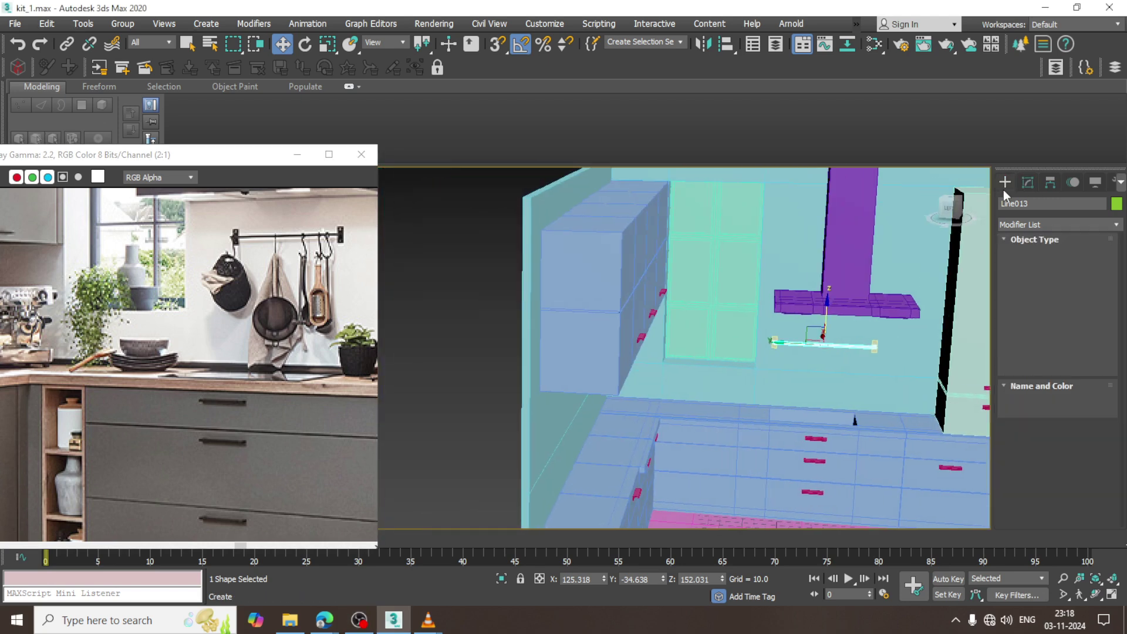
{"action": "left_click", "coordinate": [1007, 203]}
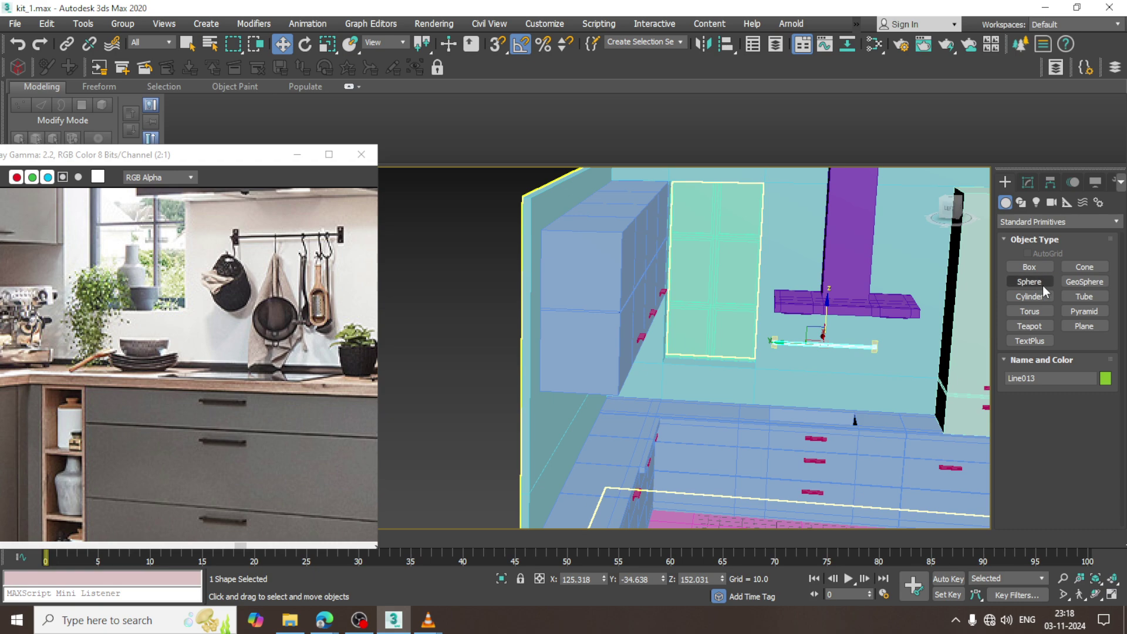
{"action": "left_click", "coordinate": [1030, 268]}
{"action": "scroll", "coordinate": [732, 444], "scroll_direction": "up", "scroll_amount": 10}
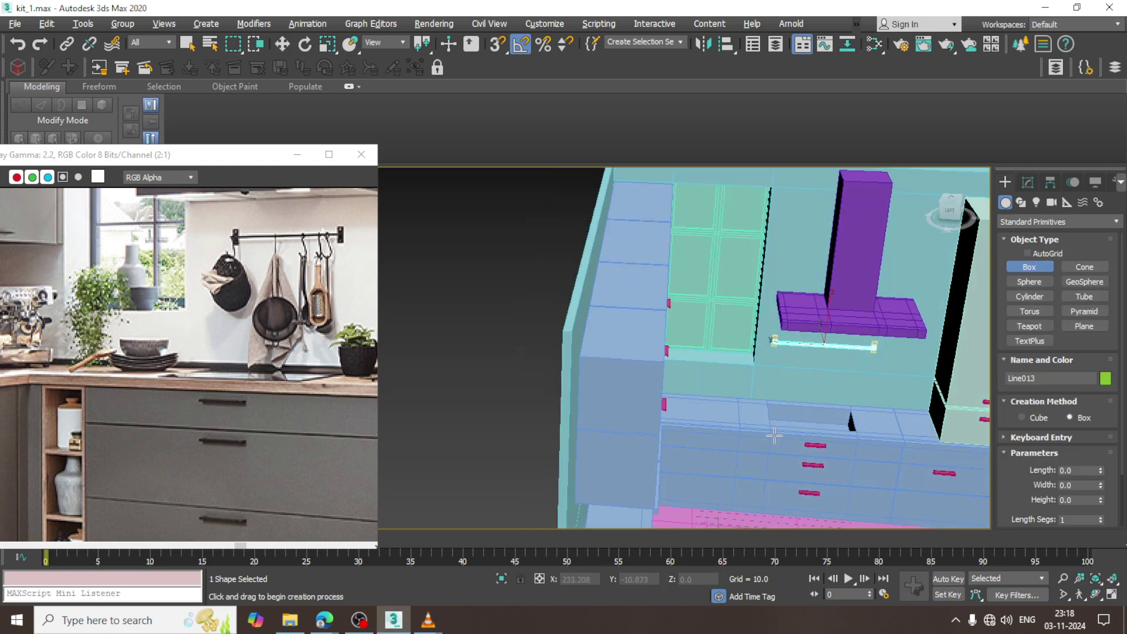
{"action": "scroll", "coordinate": [576, 346], "scroll_direction": "up", "scroll_amount": 3}
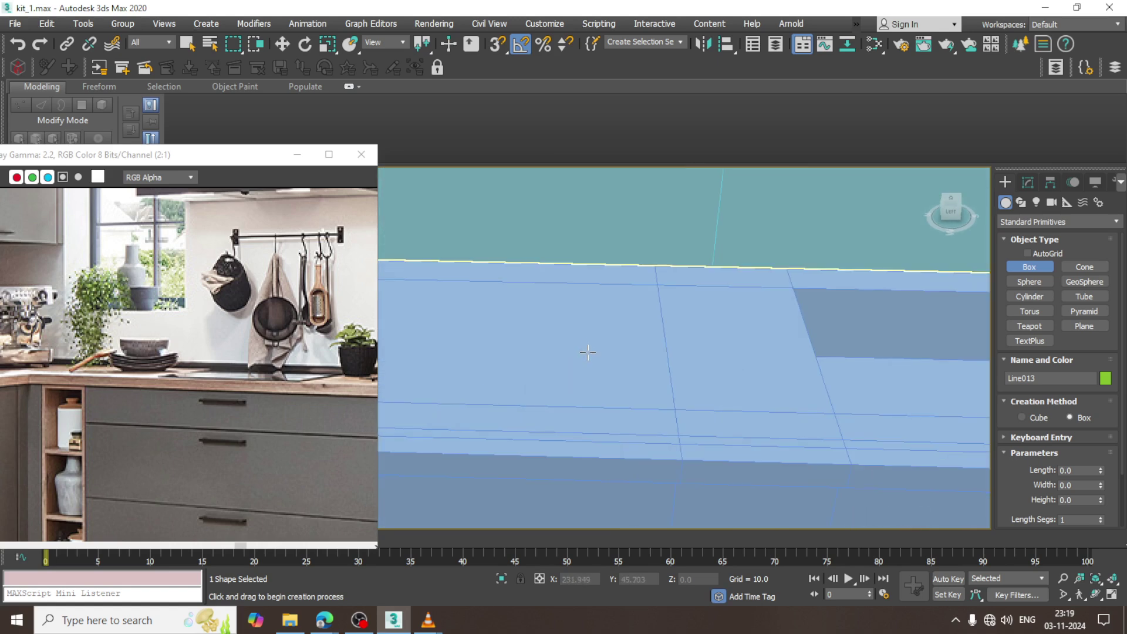
{"action": "left_click", "coordinate": [1028, 254]}
{"action": "left_click_drag", "start_coordinate": [537, 339], "coordinate": [651, 397]}
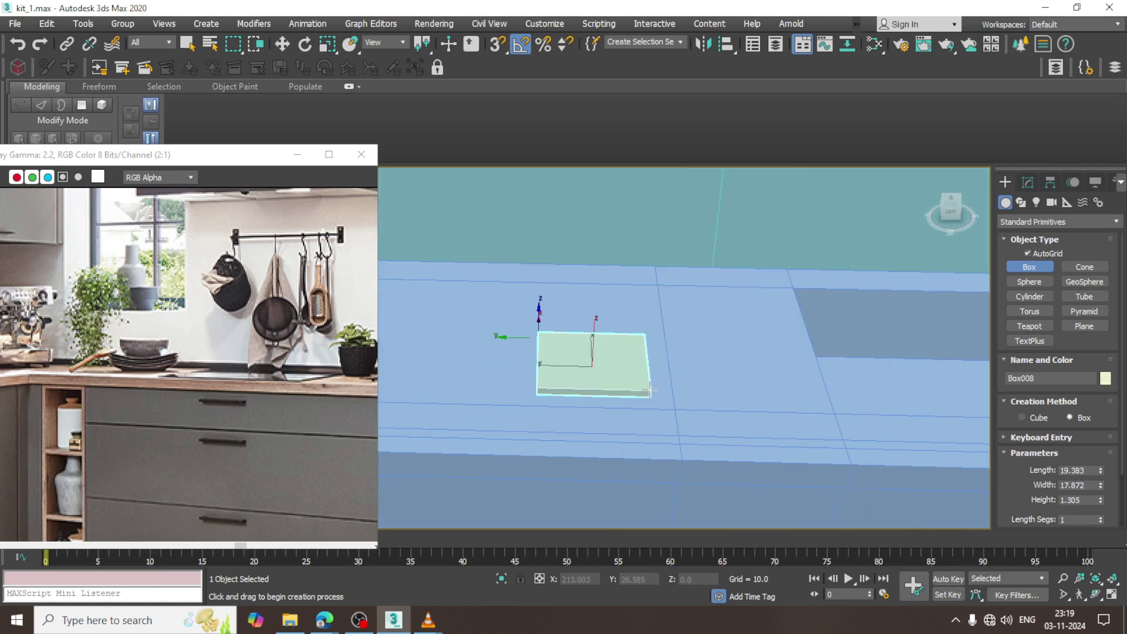
Raise the new box off the countertop to Z 97.593 and isolate it
{"action": "middle_click_drag", "start_coordinate": [645, 388], "coordinate": [620, 366], "text": "alt"}
{"action": "scroll", "coordinate": [620, 366], "scroll_direction": "up", "scroll_amount": 3}
{"action": "key", "text": "w"}
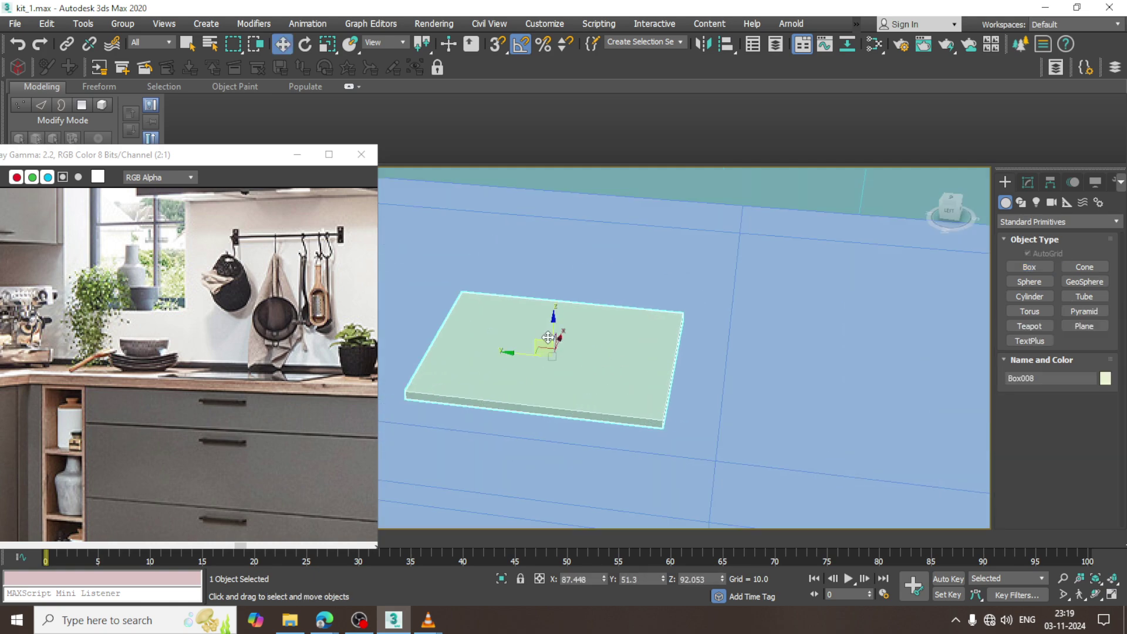
{"action": "left_click_drag", "start_coordinate": [551, 338], "coordinate": [548, 282]}
{"action": "key", "text": "alt+q"}
{"action": "mouse_move", "coordinate": [547, 283]}
{"action": "middle_mouse_down", "text": "alt"}
{"action": "mouse_move", "coordinate": [563, 283]}
{"action": "mouse_move", "coordinate": [551, 285]}
{"action": "middle_mouse_up", "text": "alt"}
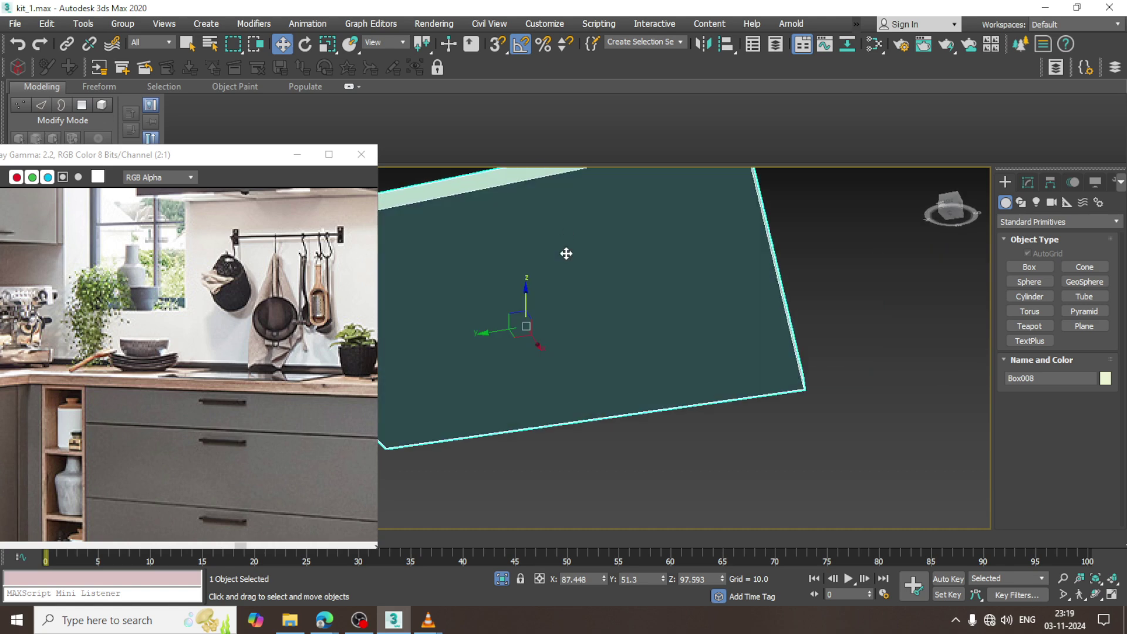
Convert the box to Editable Poly and thin it by lowering its top polygon to Z 97.867
{"action": "right_click", "coordinate": [563, 264]}
{"action": "mouse_move", "coordinate": [651, 421]}
{"action": "left_click", "coordinate": [750, 430]}
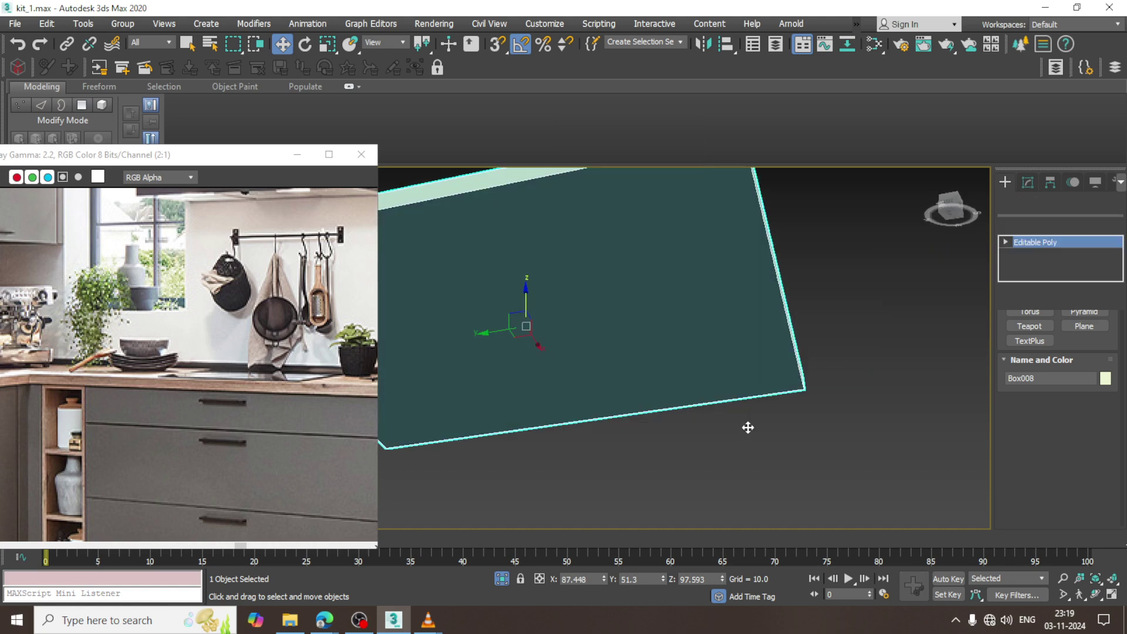
{"action": "key", "text": "r"}
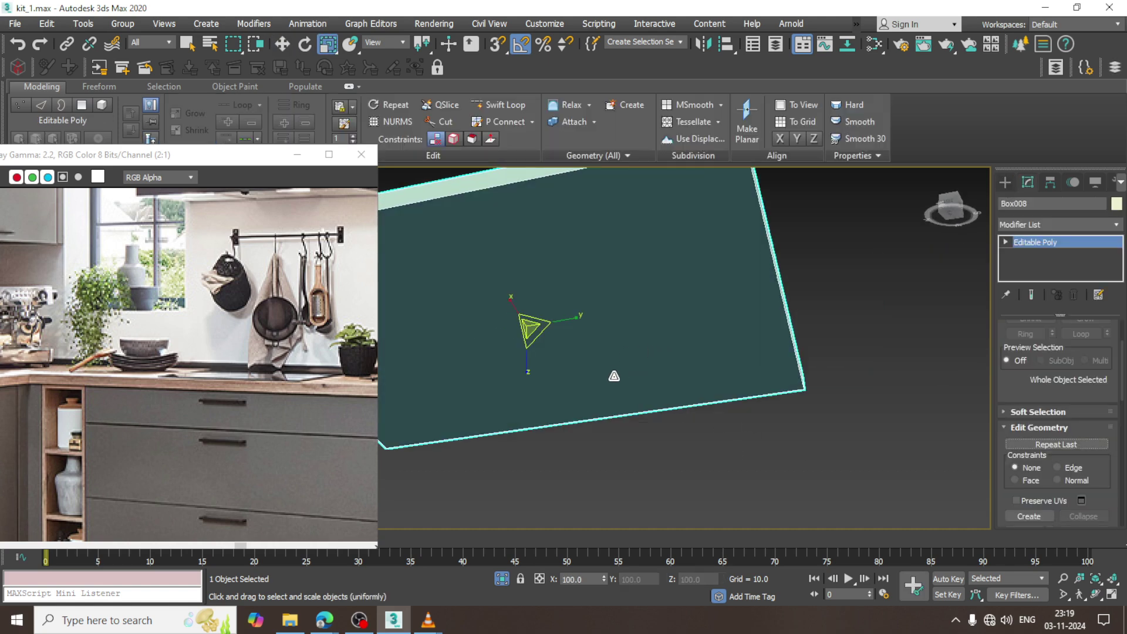
{"action": "middle_click_drag", "start_coordinate": [611, 375], "coordinate": [609, 370], "text": "alt"}
{"action": "middle_click_drag", "start_coordinate": [641, 331], "coordinate": [614, 332], "text": "alt"}
{"action": "key", "text": "4"}
{"action": "left_click", "coordinate": [538, 330]}
{"action": "key", "text": "w"}
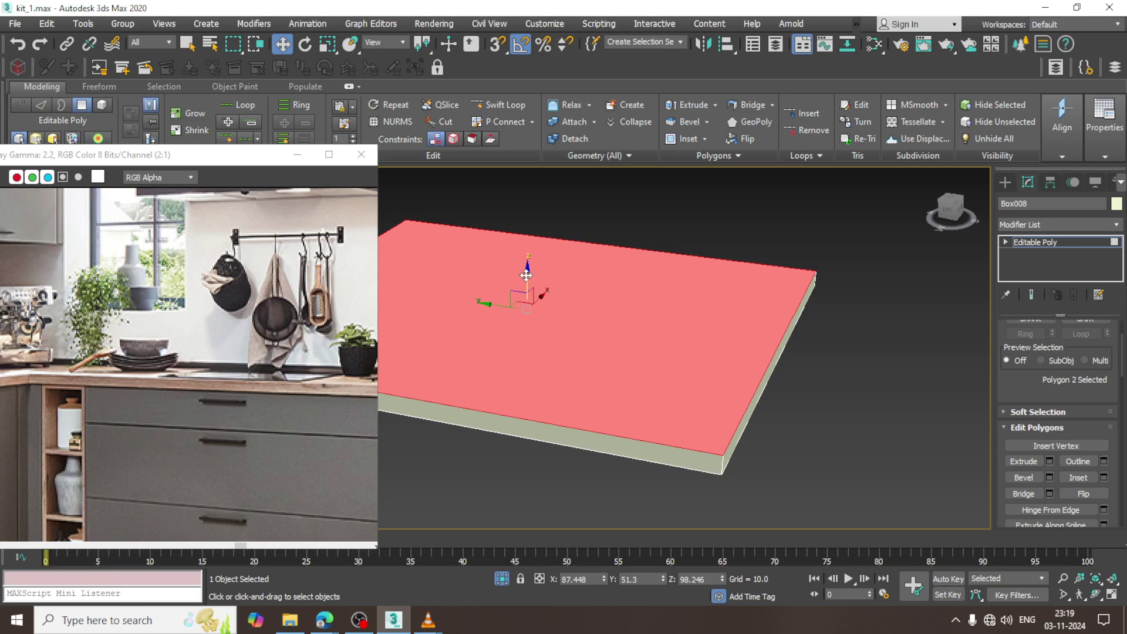
{"action": "left_click_drag", "start_coordinate": [527, 275], "coordinate": [531, 283]}
Inset the plate's bottom polygon deeply so a smaller rectangle remains in the middle of the underside
{"action": "middle_click_drag", "start_coordinate": [552, 306], "coordinate": [552, 206], "text": "alt"}
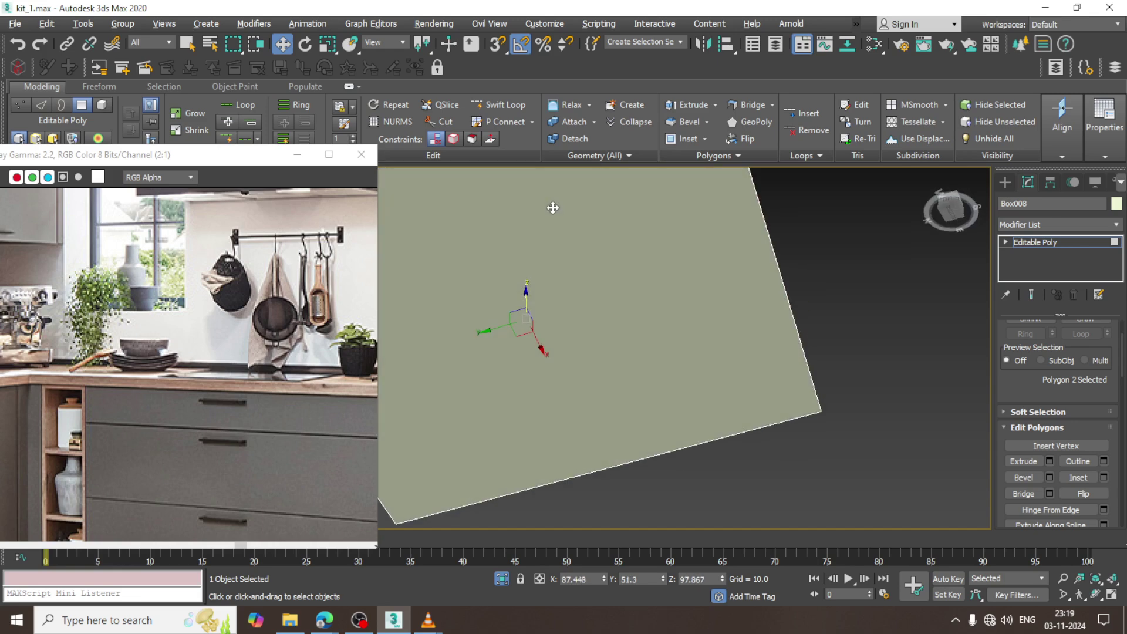
{"action": "left_click", "coordinate": [549, 247]}
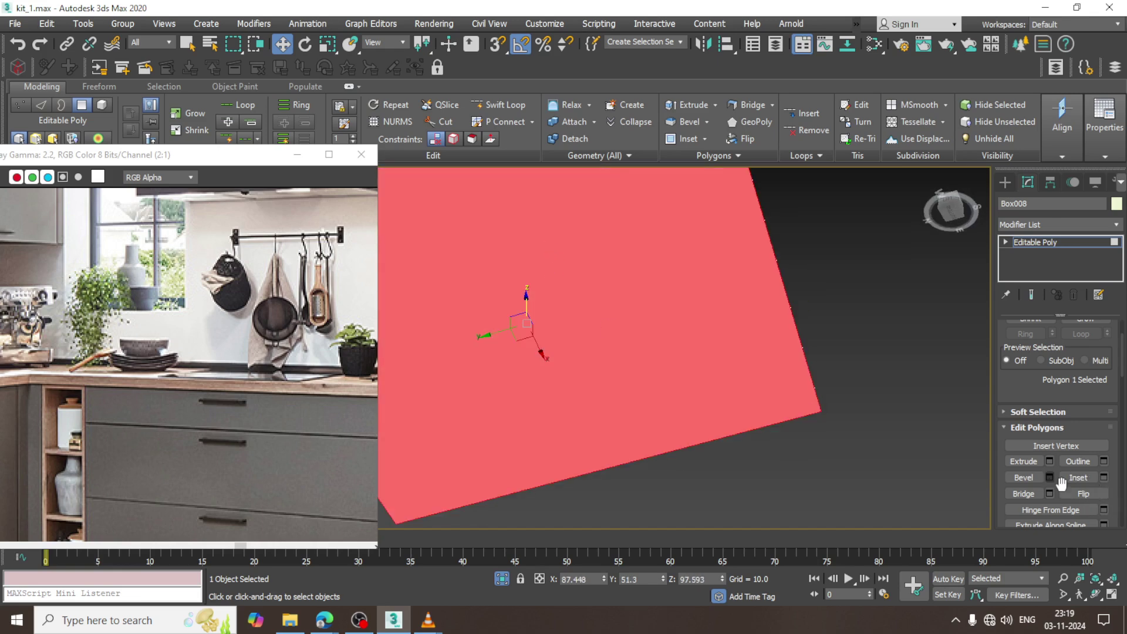
{"action": "left_click", "coordinate": [1104, 478]}
{"action": "scroll", "coordinate": [624, 322], "scroll_direction": "down", "scroll_amount": 5}
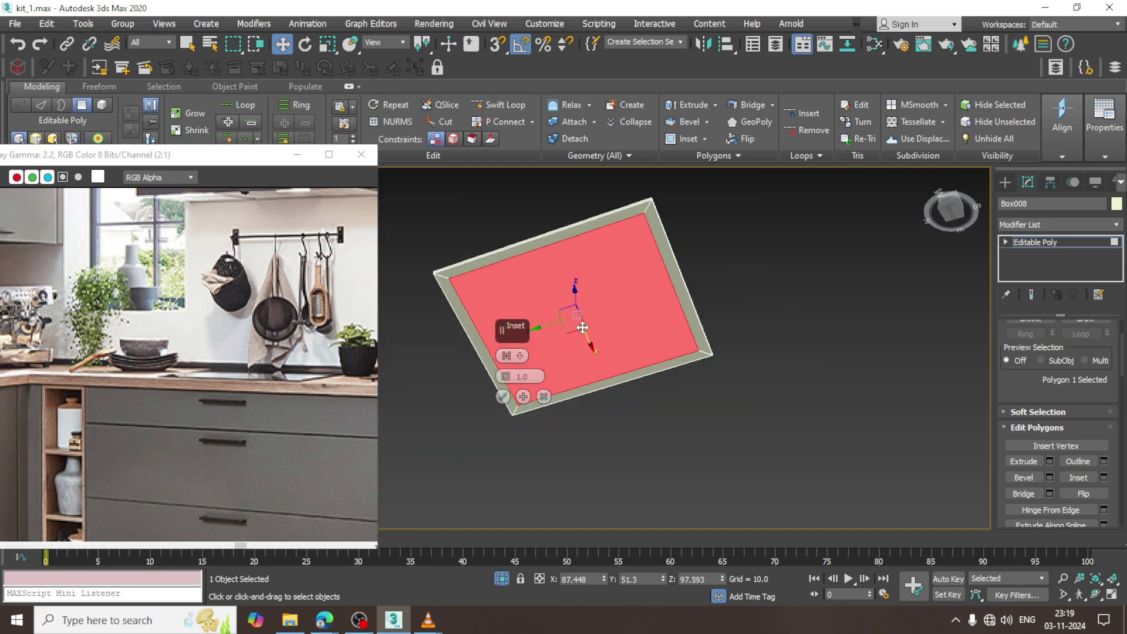
{"action": "mouse_move", "coordinate": [504, 381]}
{"action": "left_mouse_down"}
{"action": "mouse_move", "coordinate": [503, 352]}
{"action": "mouse_move", "coordinate": [504, 398]}
{"action": "left_mouse_up"}
{"action": "left_click", "coordinate": [503, 397]}
{"action": "scroll", "coordinate": [549, 358], "scroll_direction": "up", "scroll_amount": 8}
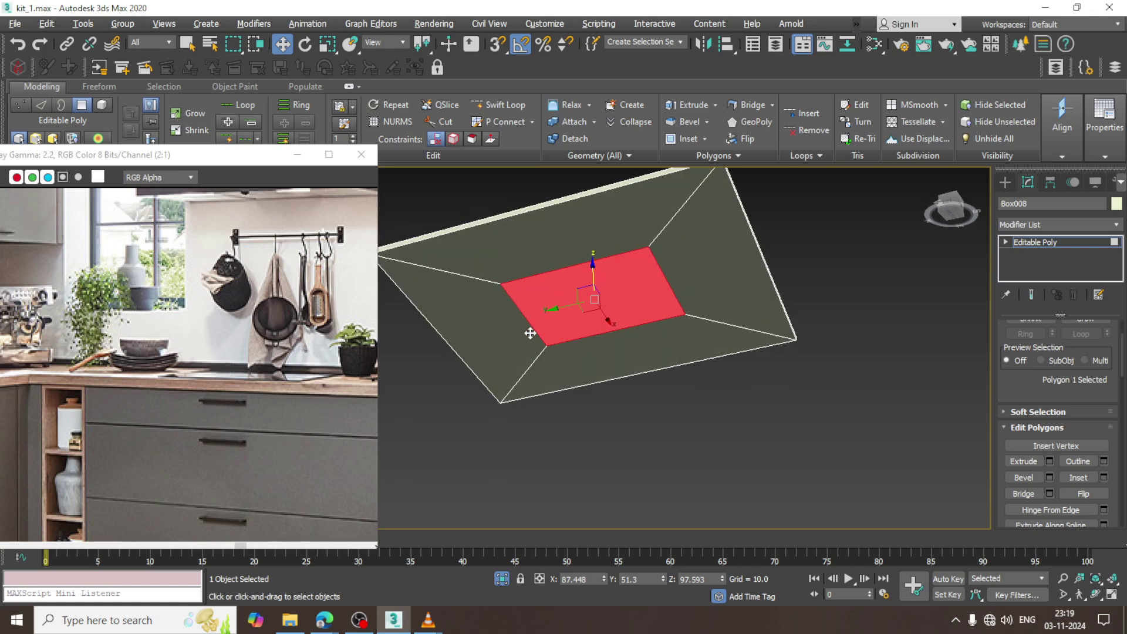
Extrude the small inset polygon slightly downward to Z 97.277 as the plate's base
{"action": "left_click", "coordinate": [1049, 461]}
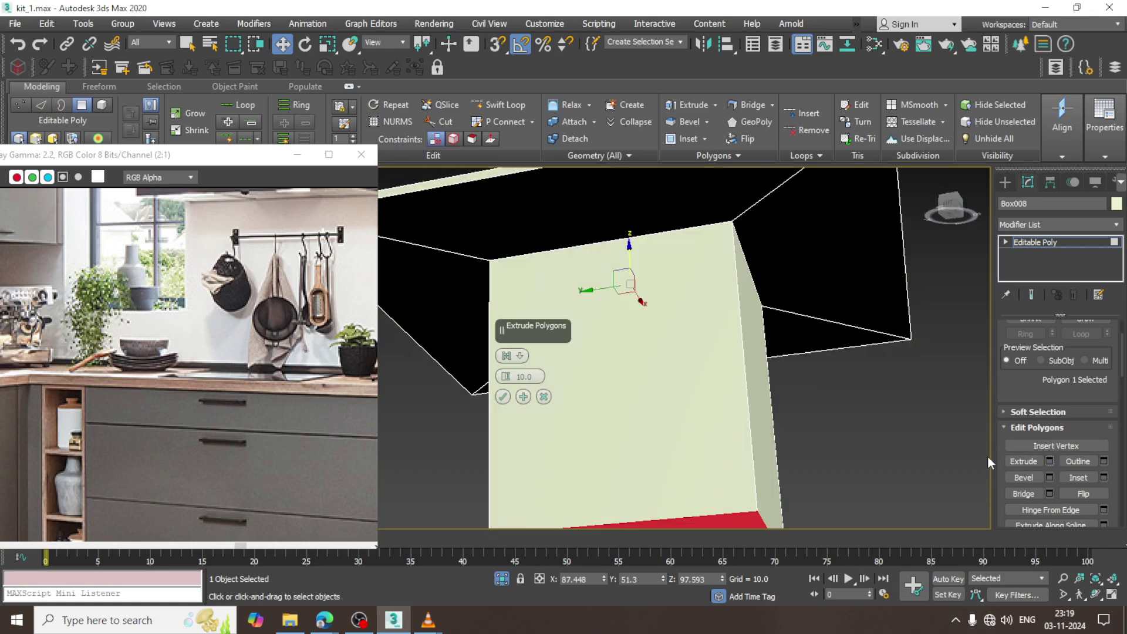
{"action": "left_click_drag", "start_coordinate": [509, 377], "coordinate": [524, 434]}
{"action": "left_click", "coordinate": [502, 397]}
{"action": "middle_click_drag", "start_coordinate": [703, 291], "coordinate": [717, 342], "text": "alt"}
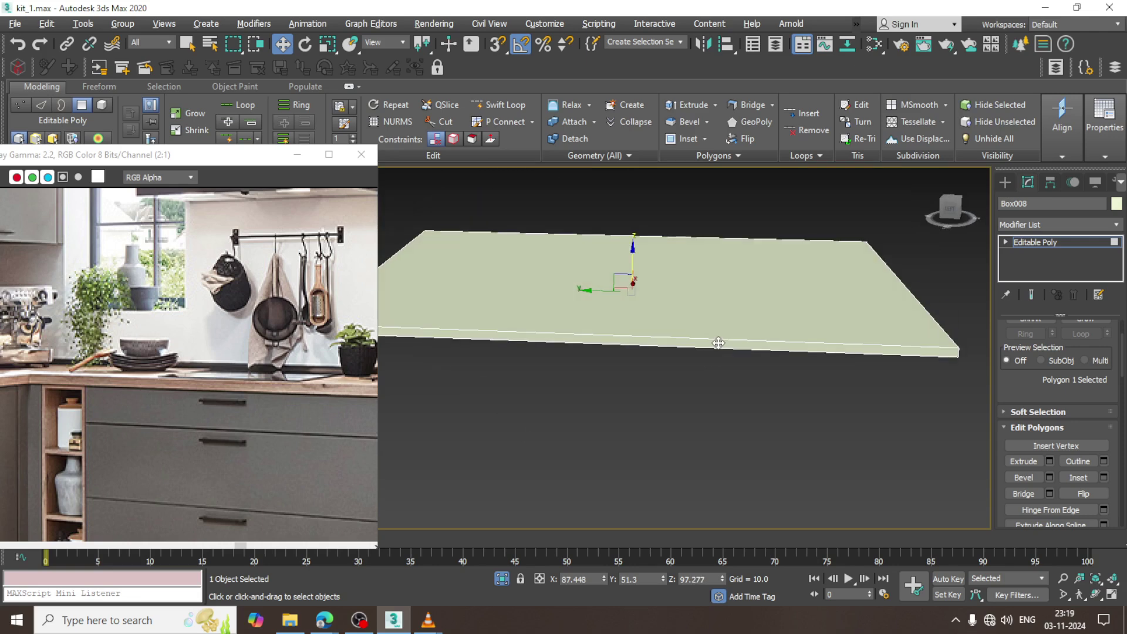
Inset the plate's top polygon by the same amount and lower the inner polygon to Z 97.669
{"action": "left_click", "coordinate": [657, 279]}
{"action": "middle_click_drag", "start_coordinate": [657, 278], "coordinate": [722, 305], "text": "alt"}
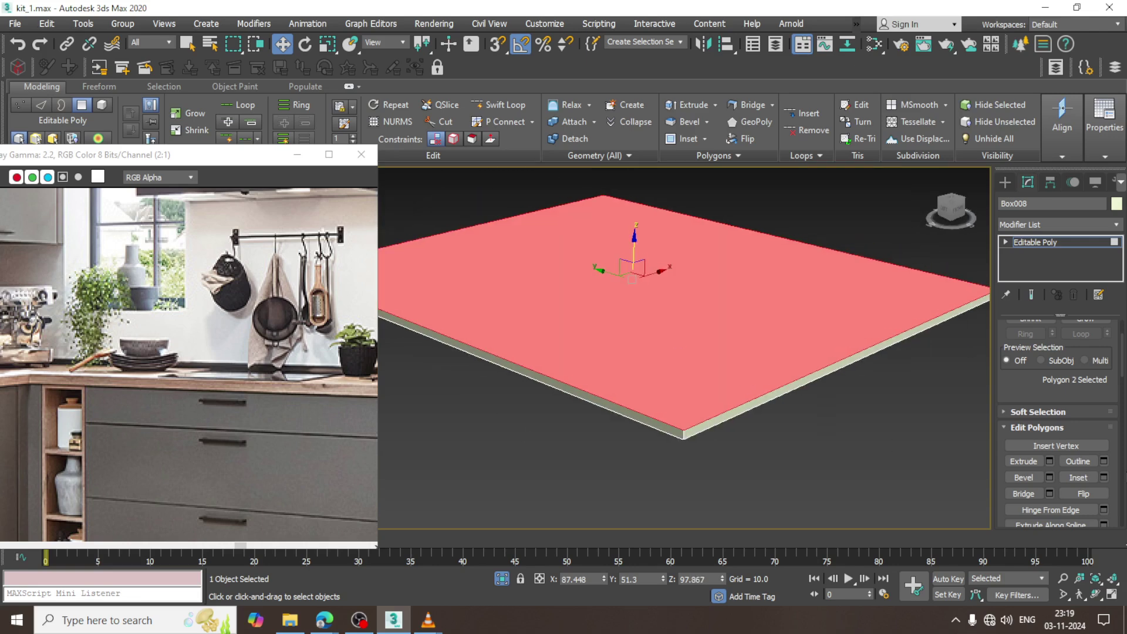
{"action": "left_click", "coordinate": [1103, 477]}
{"action": "left_click", "coordinate": [503, 389]}
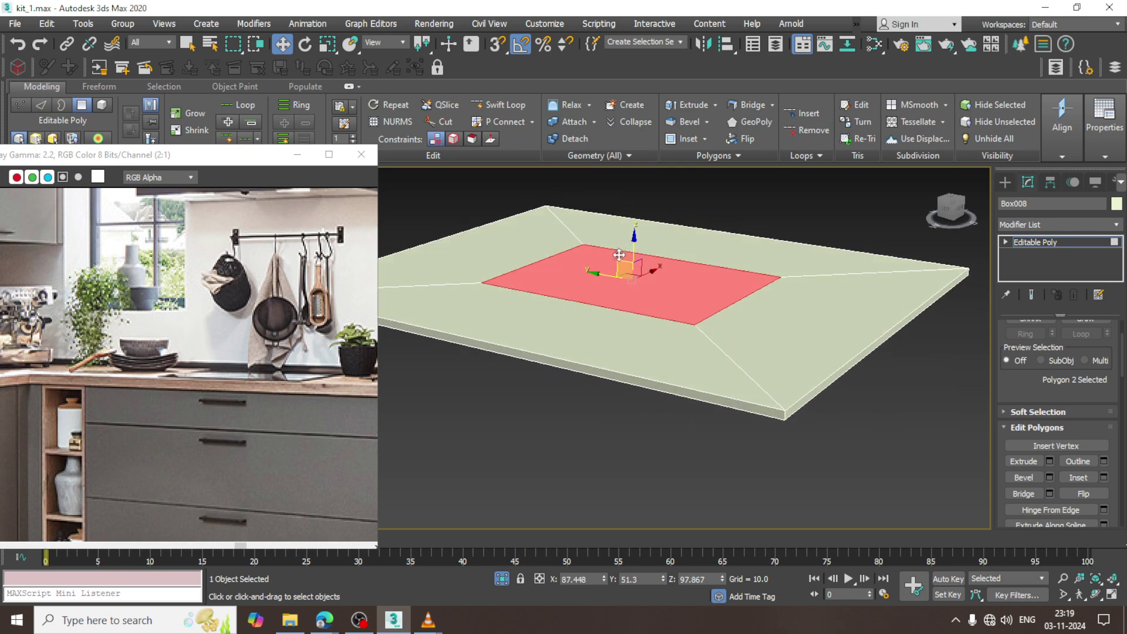
{"action": "left_click_drag", "start_coordinate": [634, 247], "coordinate": [640, 253]}
{"action": "middle_click_drag", "start_coordinate": [640, 252], "coordinate": [662, 316]}
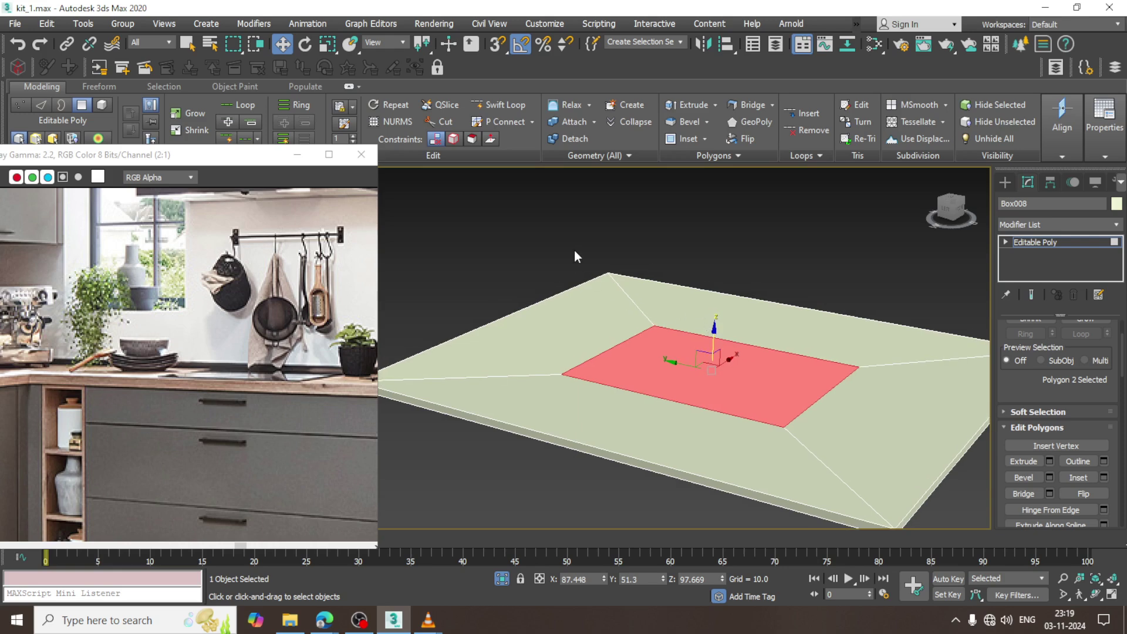
Select the eight outer corner vertices and raise them to Z 98.792 to give the plate sloping sides
{"action": "key", "text": "1"}
{"action": "left_click_drag", "start_coordinate": [628, 240], "coordinate": [595, 306]}
{"action": "middle_click_drag", "start_coordinate": [420, 357], "coordinate": [566, 340]}
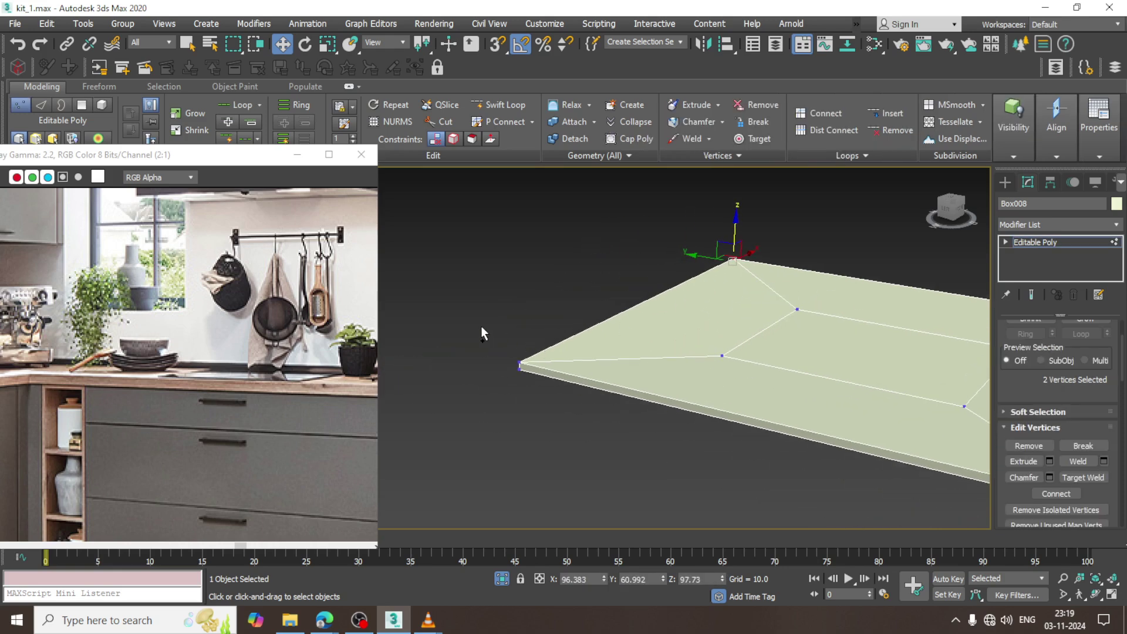
{"action": "left_click_drag", "start_coordinate": [559, 408], "coordinate": [561, 410], "text": "ctrl"}
{"action": "middle_click_drag", "start_coordinate": [734, 360], "coordinate": [549, 357]}
{"action": "scroll", "coordinate": [917, 354], "scroll_direction": "down", "scroll_amount": 3}
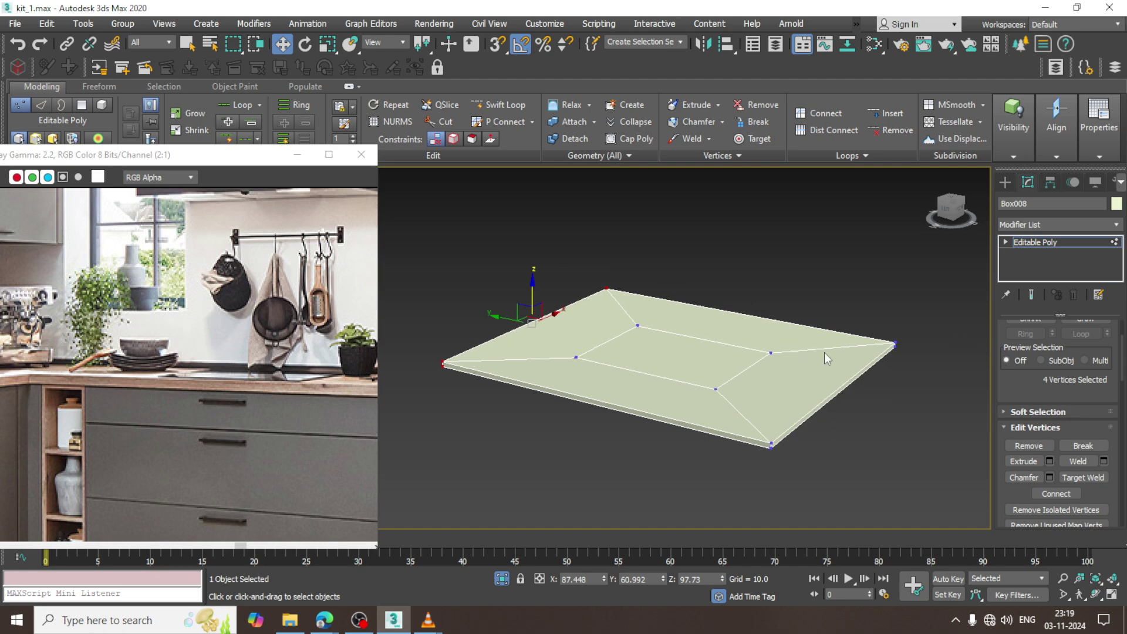
{"action": "left_click_drag", "start_coordinate": [874, 321], "coordinate": [917, 371], "text": "ctrl"}
{"action": "left_click_drag", "start_coordinate": [850, 517], "coordinate": [850, 516], "text": "ctrl"}
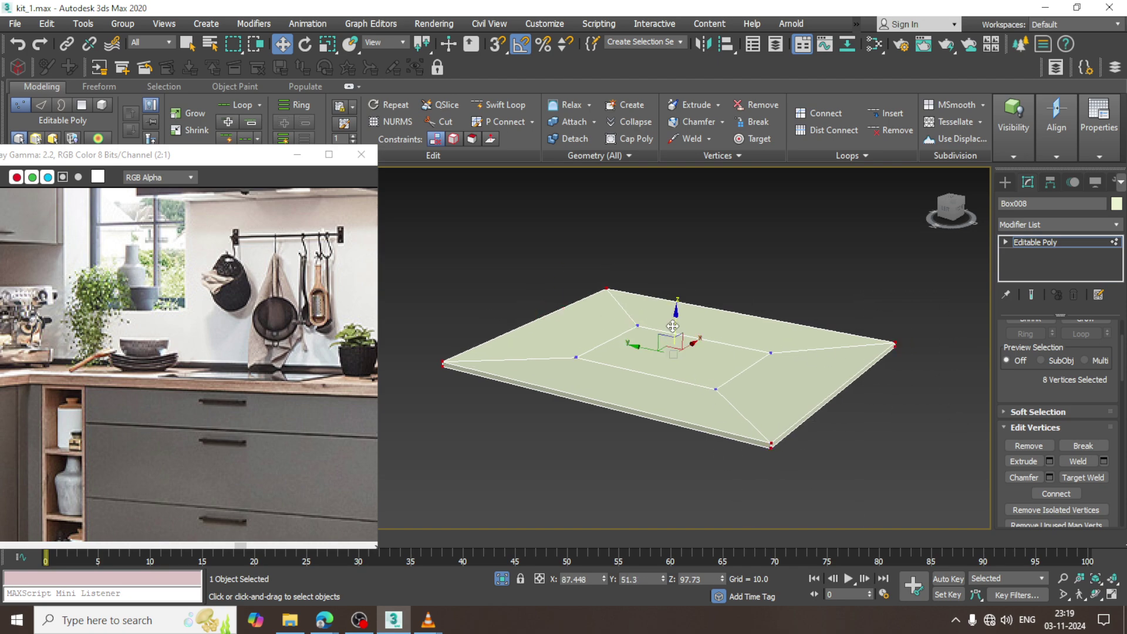
{"action": "left_click_drag", "start_coordinate": [673, 326], "coordinate": [676, 311]}
Insert Swift Loop edges around the sloping inner sides and across the plate in both directions
{"action": "middle_click_drag", "start_coordinate": [707, 342], "coordinate": [640, 271], "text": "alt"}
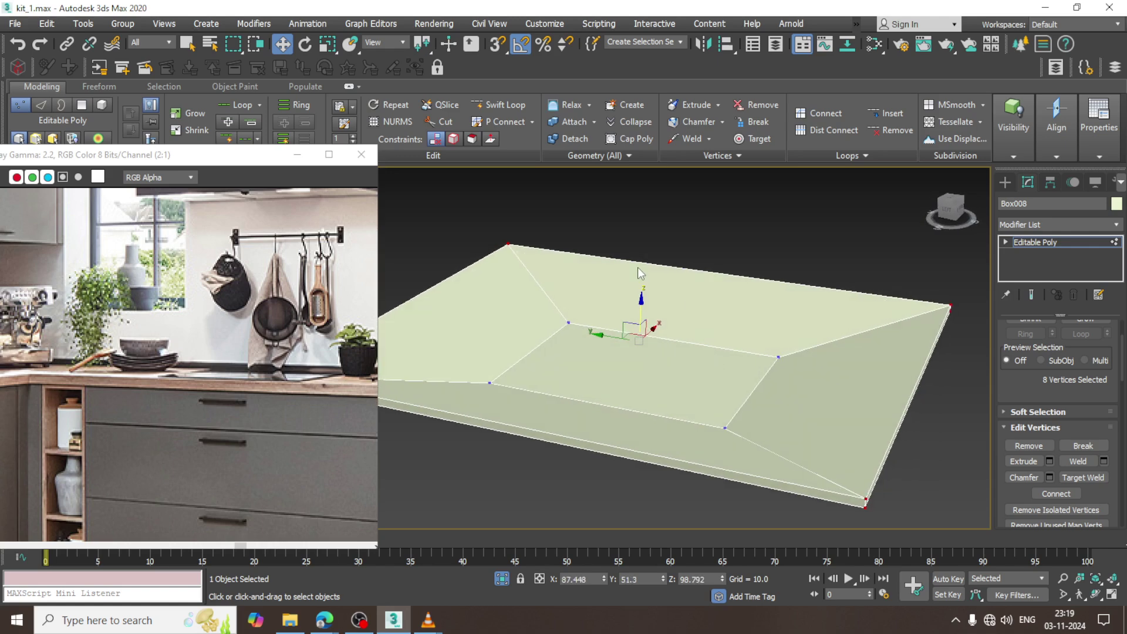
{"action": "left_click", "coordinate": [499, 105]}
{"action": "left_click", "coordinate": [523, 263]}
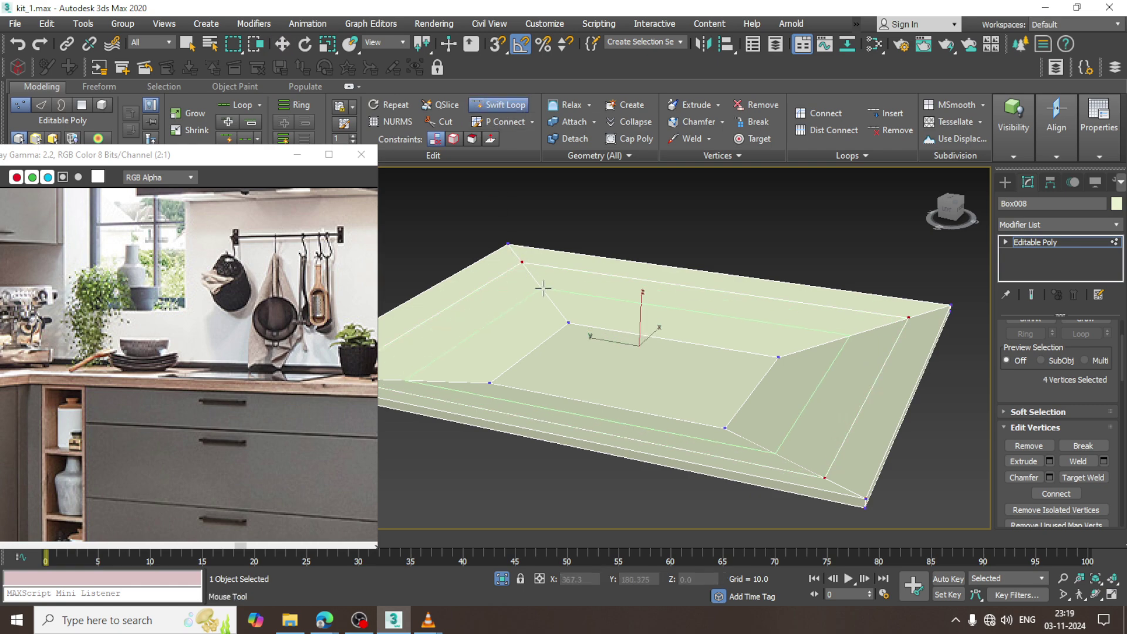
{"action": "left_click", "coordinate": [541, 288]}
{"action": "middle_click_drag", "start_coordinate": [675, 411], "coordinate": [596, 436], "text": "alt"}
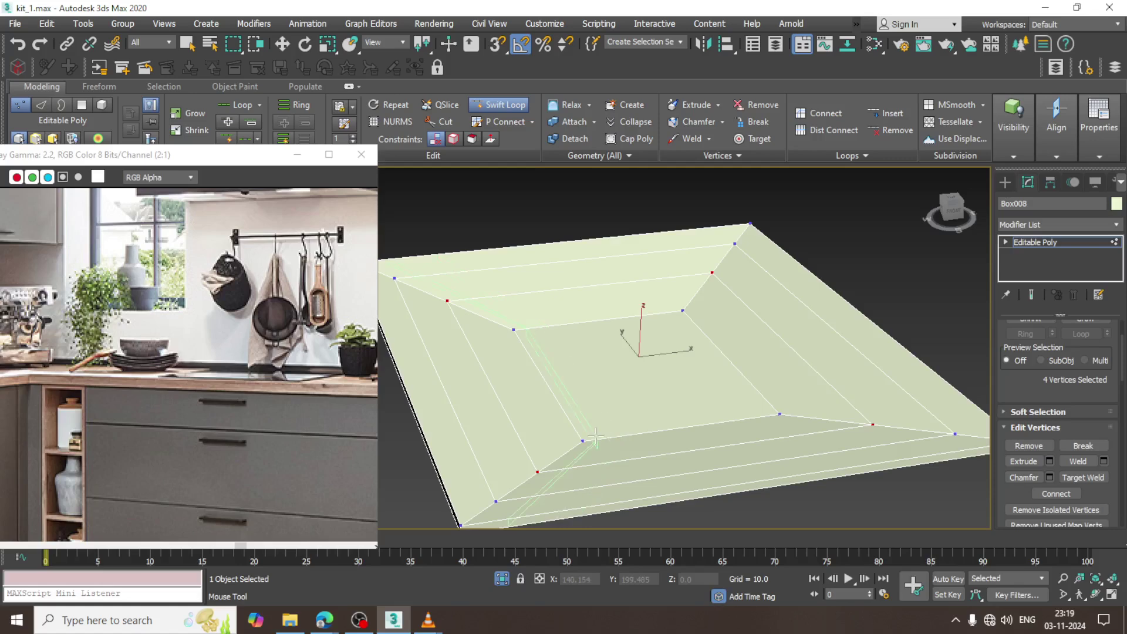
{"action": "left_click", "coordinate": [649, 432]}
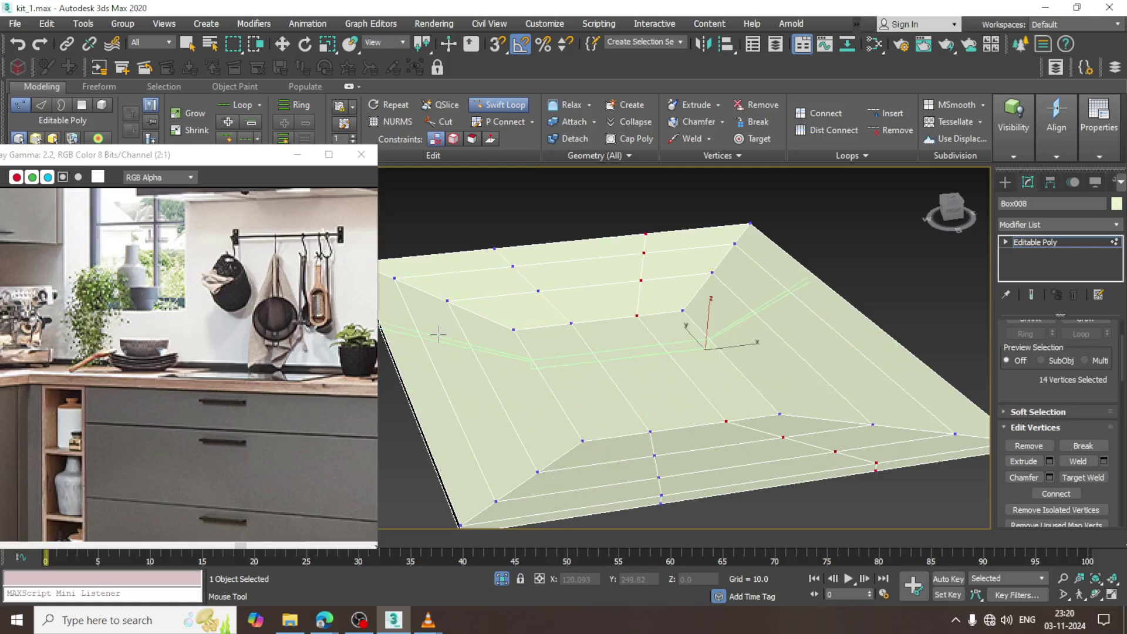
{"action": "middle_click_drag", "start_coordinate": [502, 411], "coordinate": [590, 402], "text": "alt"}
{"action": "scroll", "coordinate": [611, 413], "scroll_direction": "up", "scroll_amount": 4}
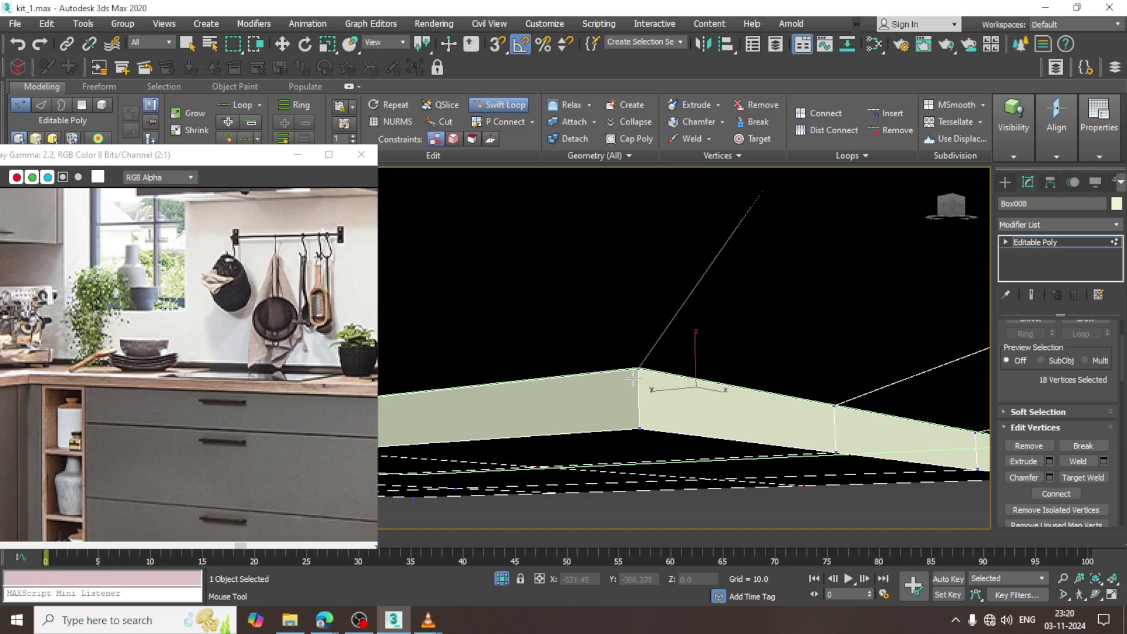
{"action": "left_click", "coordinate": [636, 382]}
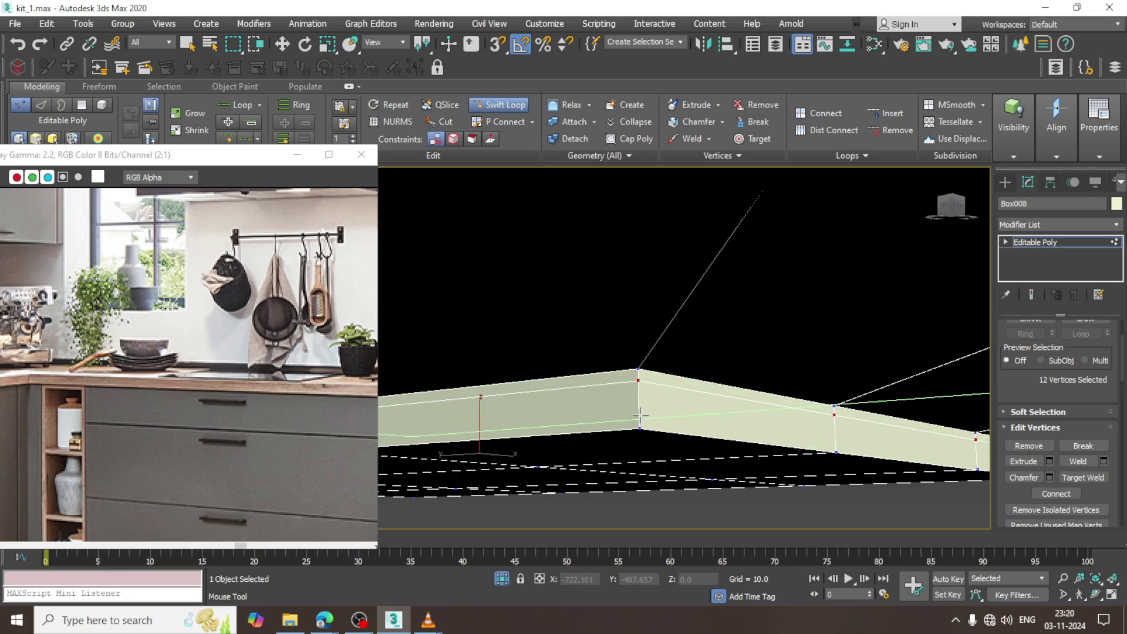
{"action": "key", "text": "ctrl+z"}
{"action": "scroll", "coordinate": [656, 413], "scroll_direction": "down", "scroll_amount": 2}
{"action": "key", "text": "ctrl+z"}
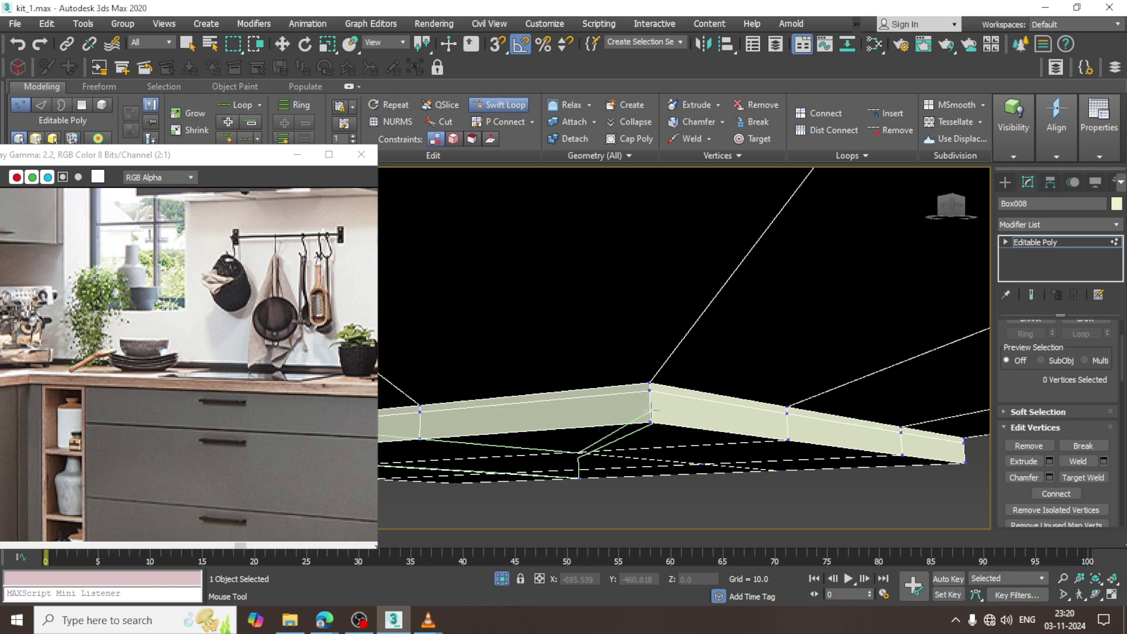
Insert supporting edge loops around the plate's thin outer rim
{"action": "left_click", "coordinate": [651, 409]}
{"action": "middle_click_drag", "start_coordinate": [650, 410], "coordinate": [715, 453], "text": "alt"}
{"action": "scroll", "coordinate": [706, 399], "scroll_direction": "down", "scroll_amount": 5}
{"action": "middle_click_drag", "start_coordinate": [705, 402], "coordinate": [717, 449], "text": "alt"}
{"action": "middle_click_drag", "start_coordinate": [718, 449], "coordinate": [652, 376]}
{"action": "scroll", "coordinate": [683, 390], "scroll_direction": "up", "scroll_amount": 5}
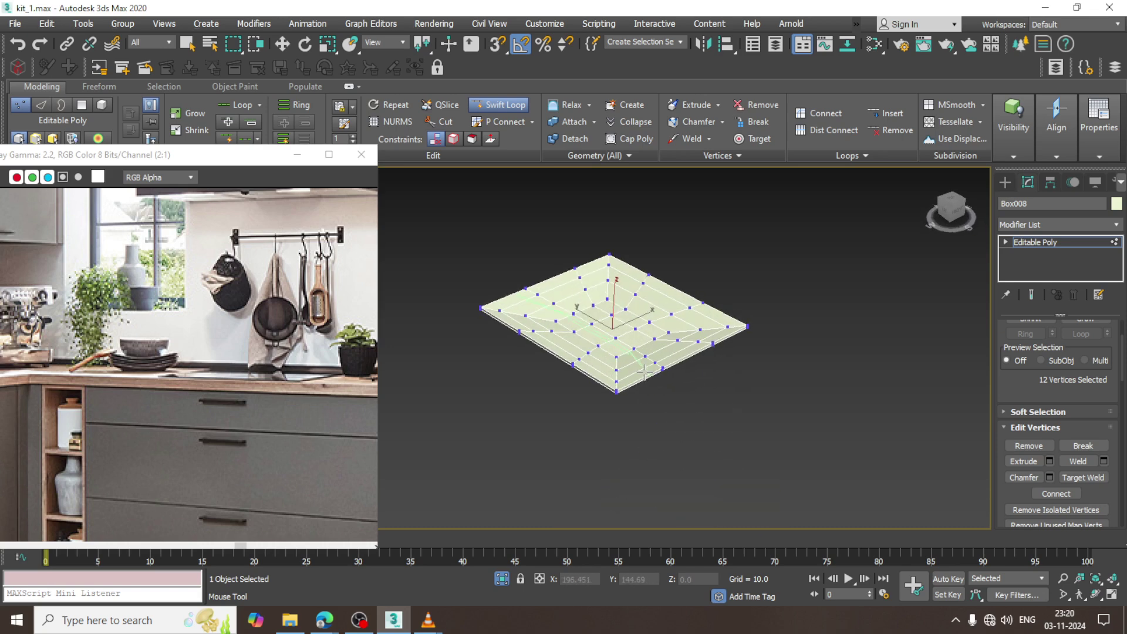
{"action": "scroll", "coordinate": [652, 368], "scroll_direction": "up", "scroll_amount": 5}
Leave vertex editing and apply a TurboSmooth modifier to the whole plate
{"action": "right_click", "coordinate": [652, 368]}
{"action": "left_click", "coordinate": [1077, 242]}
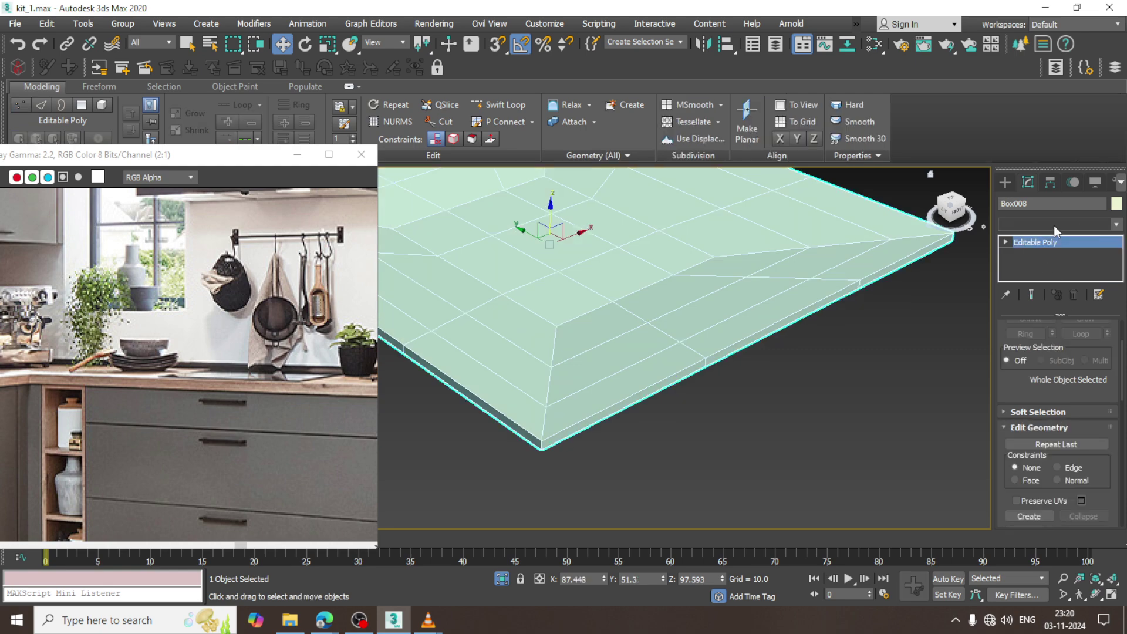
{"action": "left_click", "coordinate": [1055, 226]}
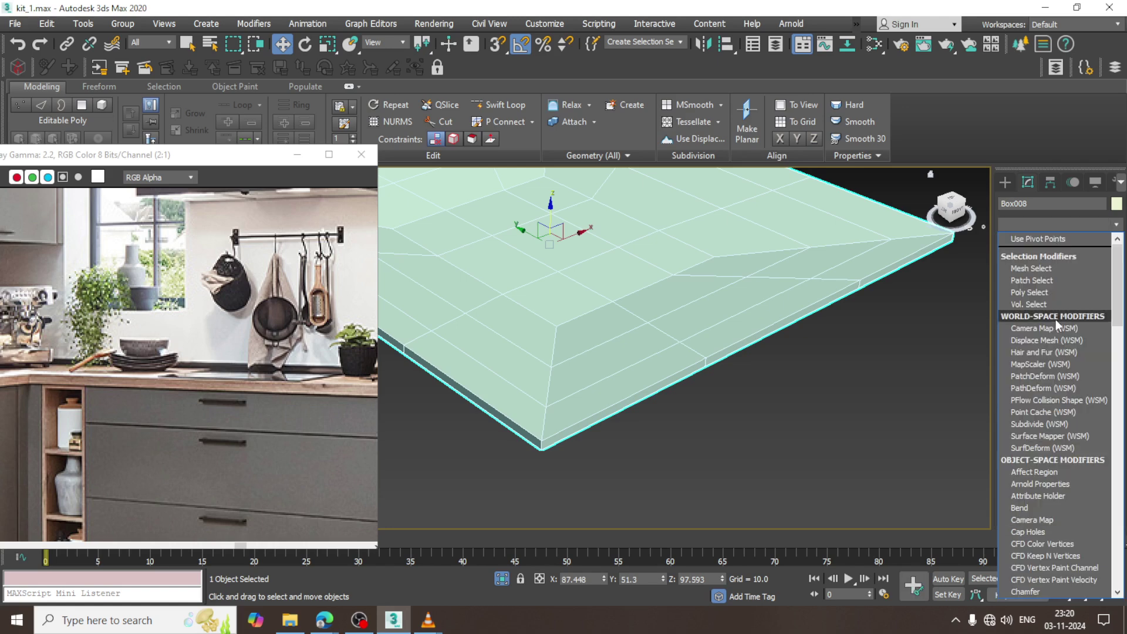
{"action": "key", "text": "t"}
{"action": "left_click", "coordinate": [1033, 334]}
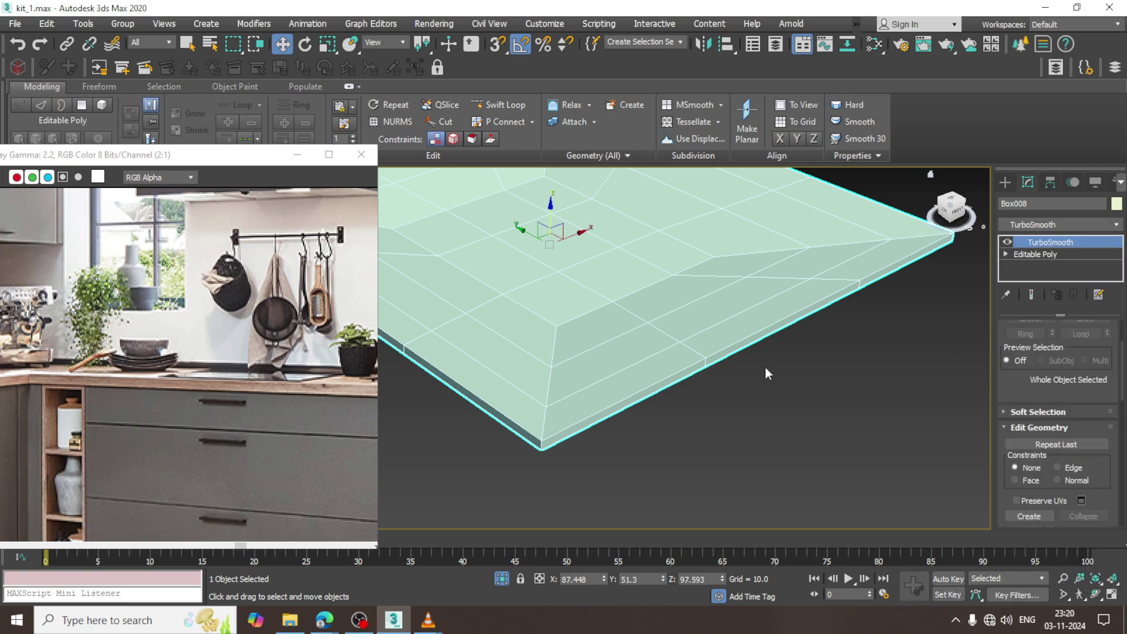
{"action": "scroll", "coordinate": [746, 369], "scroll_direction": "down", "scroll_amount": 5}
{"action": "middle_click_drag", "start_coordinate": [727, 375], "coordinate": [761, 338], "text": "alt"}
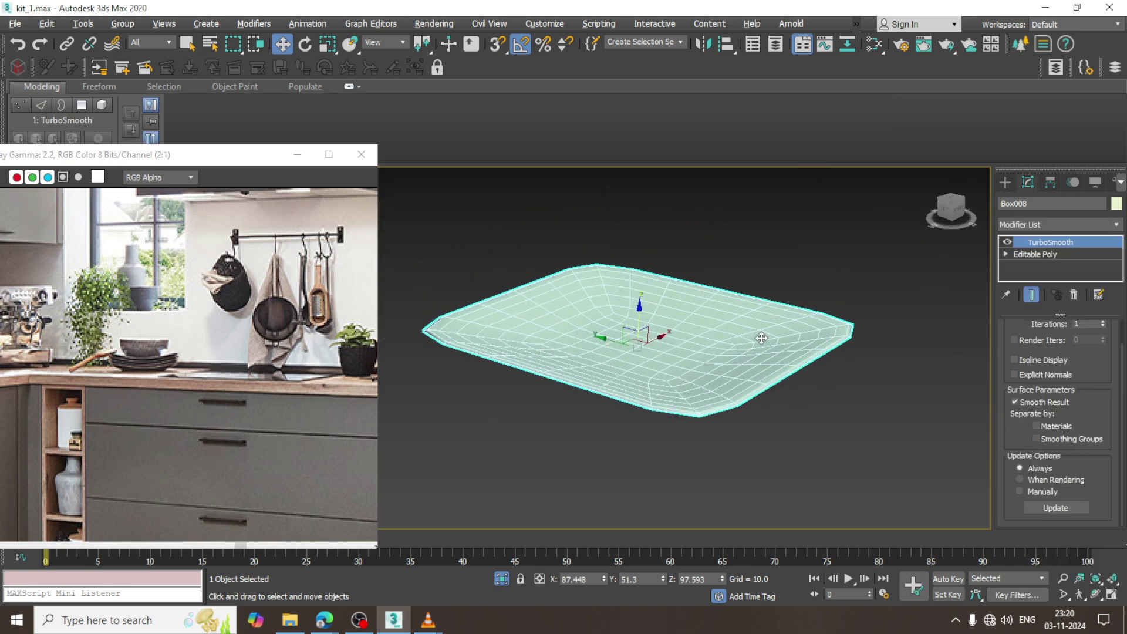
{"action": "key", "text": "v"}
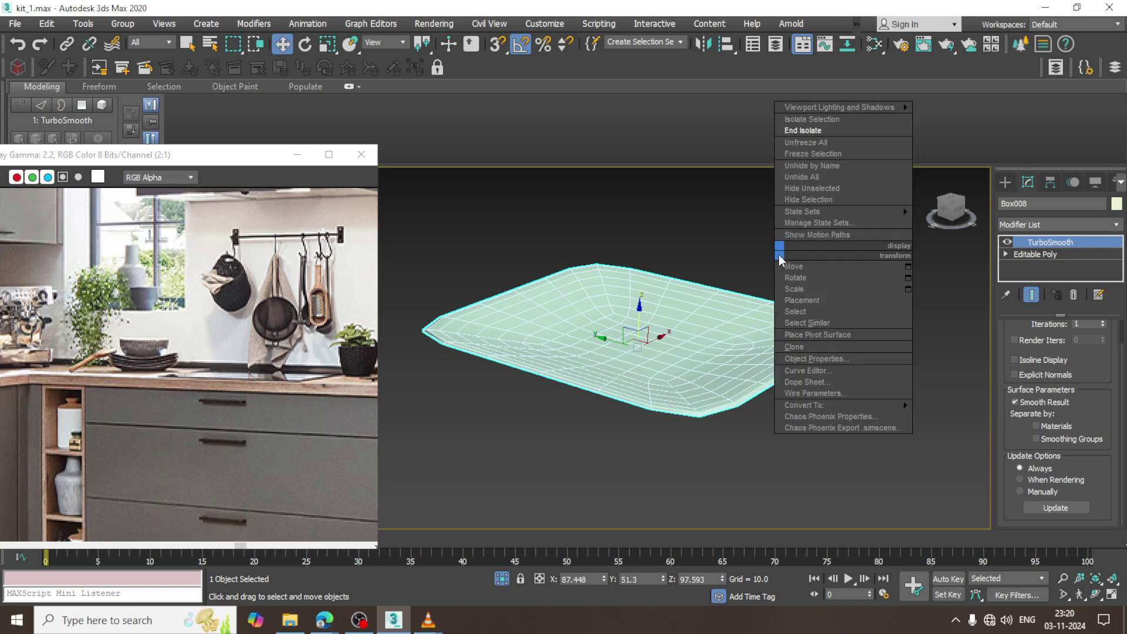
End isolation of the plate and lower it about 5.3 units along Z onto the countertop
{"action": "left_click", "coordinate": [819, 130]}
{"action": "middle_click_drag", "start_coordinate": [690, 280], "coordinate": [547, 267], "text": "alt"}
{"action": "left_click_drag", "start_coordinate": [564, 238], "coordinate": [621, 378]}
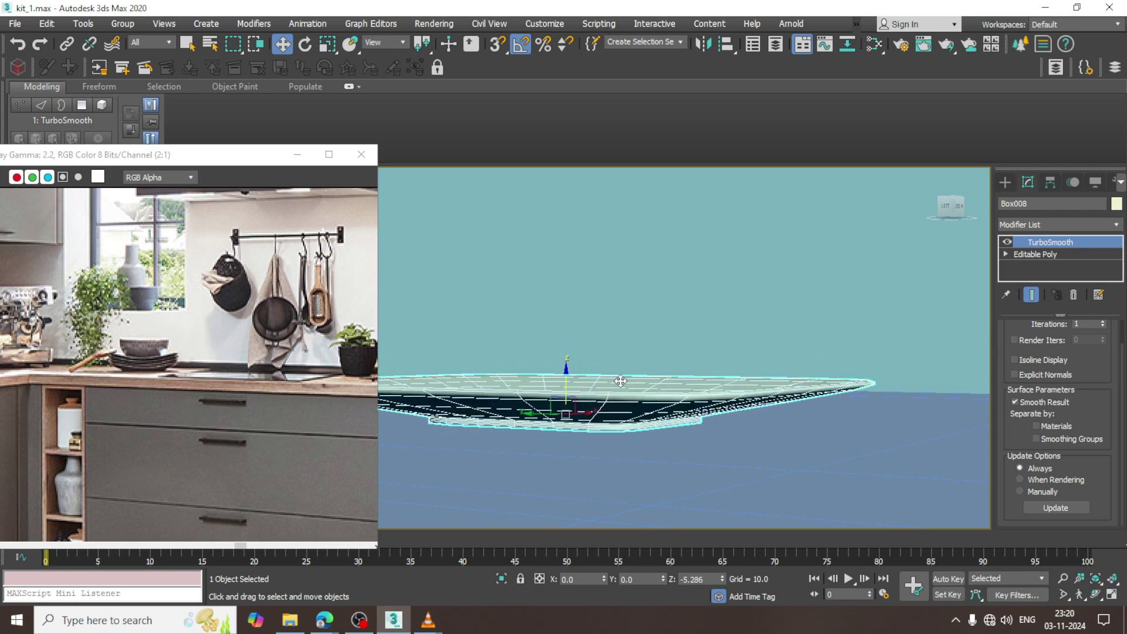
{"action": "scroll", "coordinate": [604, 397], "scroll_direction": "down", "scroll_amount": 6}
{"action": "mouse_move", "coordinate": [621, 379]}
{"action": "middle_mouse_down", "text": "alt"}
{"action": "mouse_move", "coordinate": [603, 397]}
{"action": "mouse_move", "coordinate": [632, 383]}
{"action": "middle_mouse_up", "text": "alt"}
Scale the plate uniformly, turn off angle snap and rotate the plate about Z to about 25.8 degrees
{"action": "key", "text": "r"}
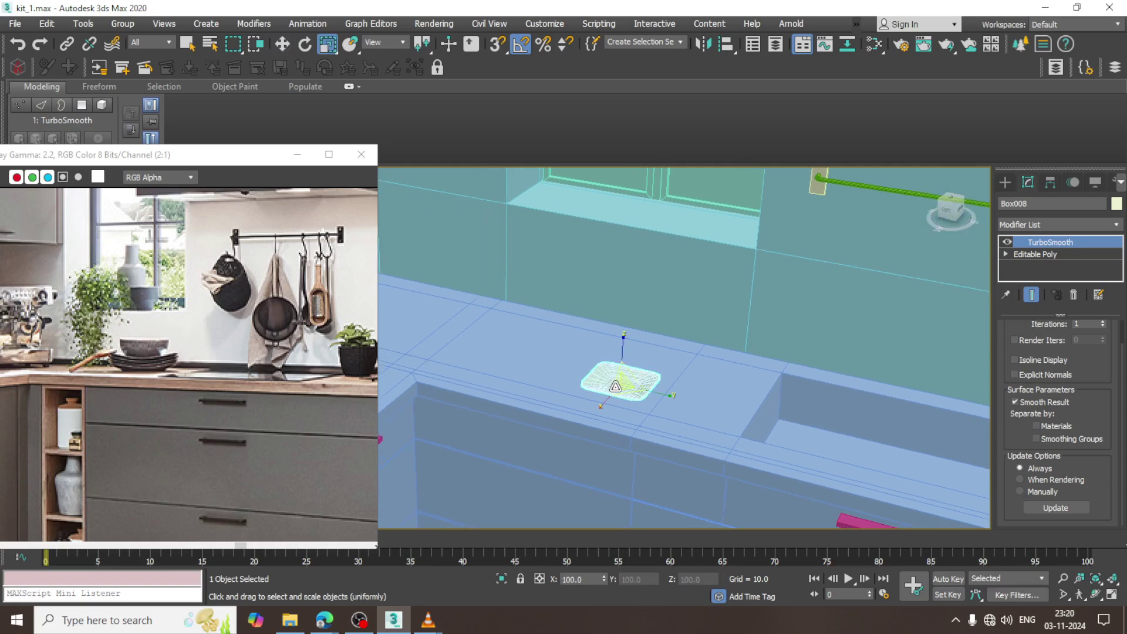
{"action": "left_click_drag", "start_coordinate": [626, 386], "coordinate": [608, 371]}
{"action": "middle_click_drag", "start_coordinate": [597, 356], "coordinate": [633, 420], "text": "alt"}
{"action": "key", "text": "e"}
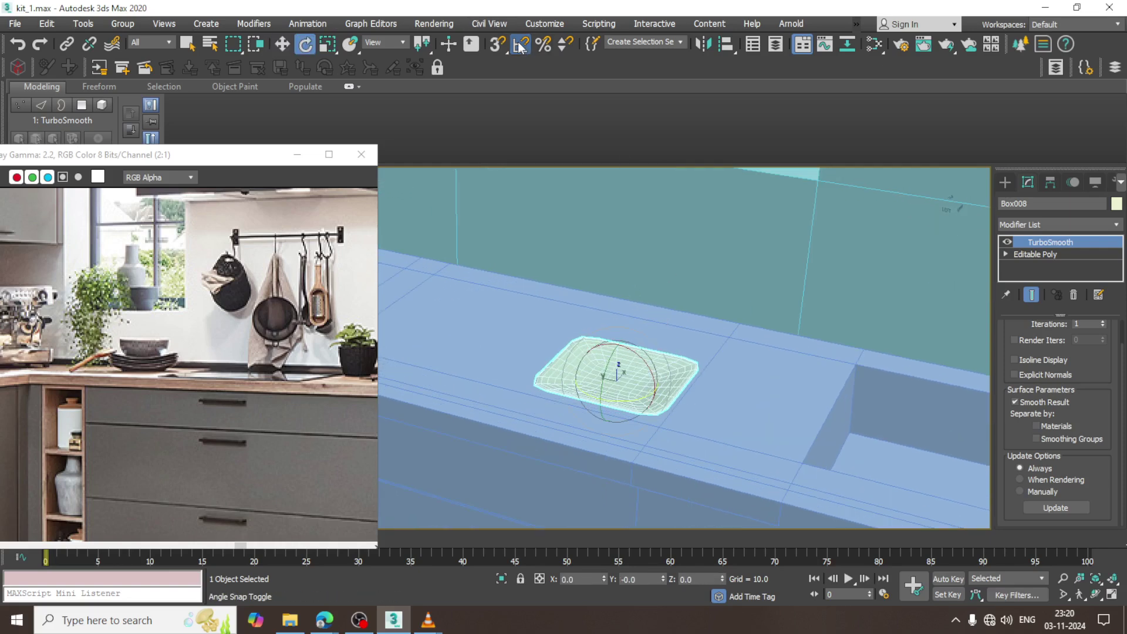
{"action": "left_click_drag", "start_coordinate": [649, 387], "coordinate": [646, 389]}
{"action": "scroll", "coordinate": [631, 397], "scroll_direction": "up", "scroll_amount": 4}
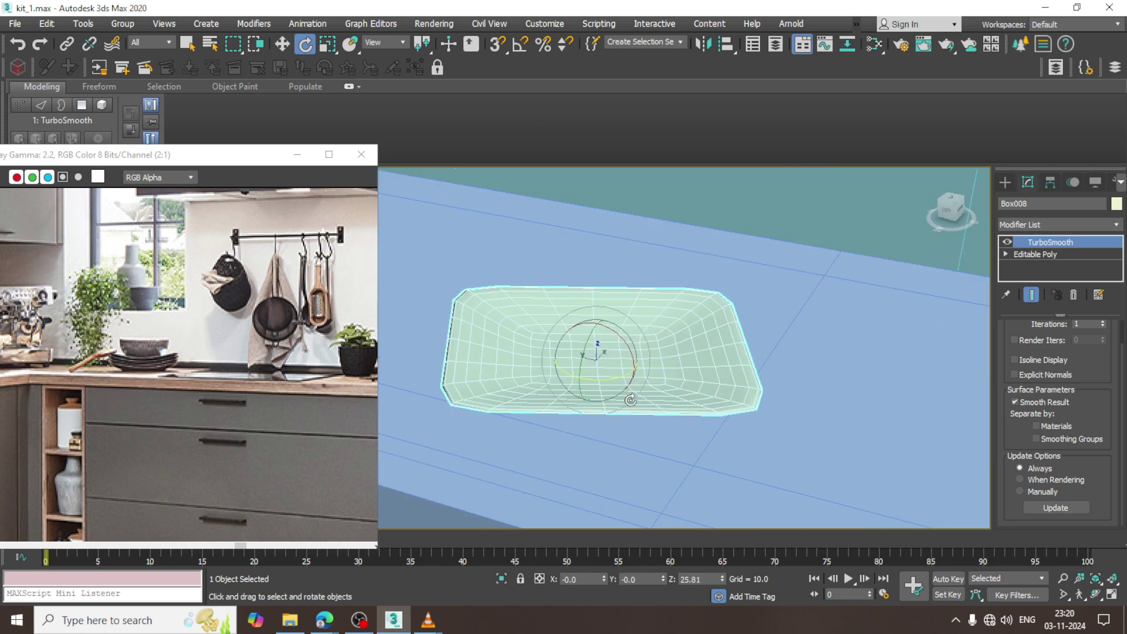
Clone the plate upward along Z as five stacked copies, closely spaced about 0.7 units apart
{"action": "key", "text": "w"}
{"action": "middle_click_drag", "start_coordinate": [629, 397], "coordinate": [573, 343], "text": "alt"}
{"action": "scroll", "coordinate": [573, 342], "scroll_direction": "up", "scroll_amount": 2}
{"action": "mouse_move", "coordinate": [604, 322]}
{"action": "left_mouse_down", "text": "shift"}
{"action": "mouse_move", "coordinate": [599, 296]}
{"action": "mouse_move", "coordinate": [609, 311]}
{"action": "left_mouse_up", "text": "shift"}
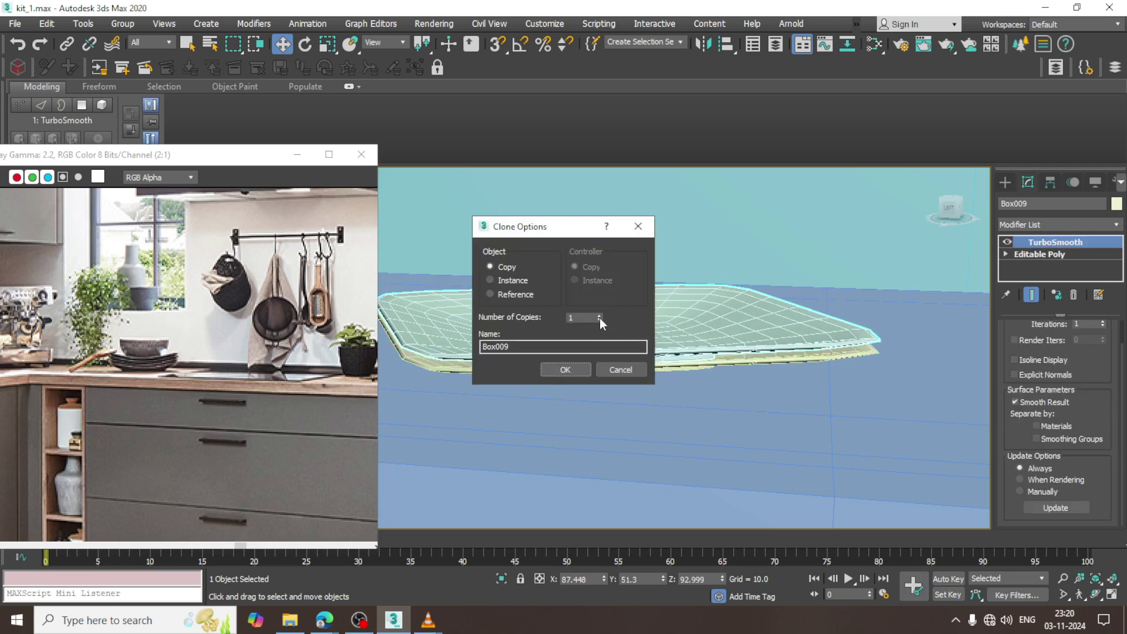
{"action": "left_click", "coordinate": [565, 371]}
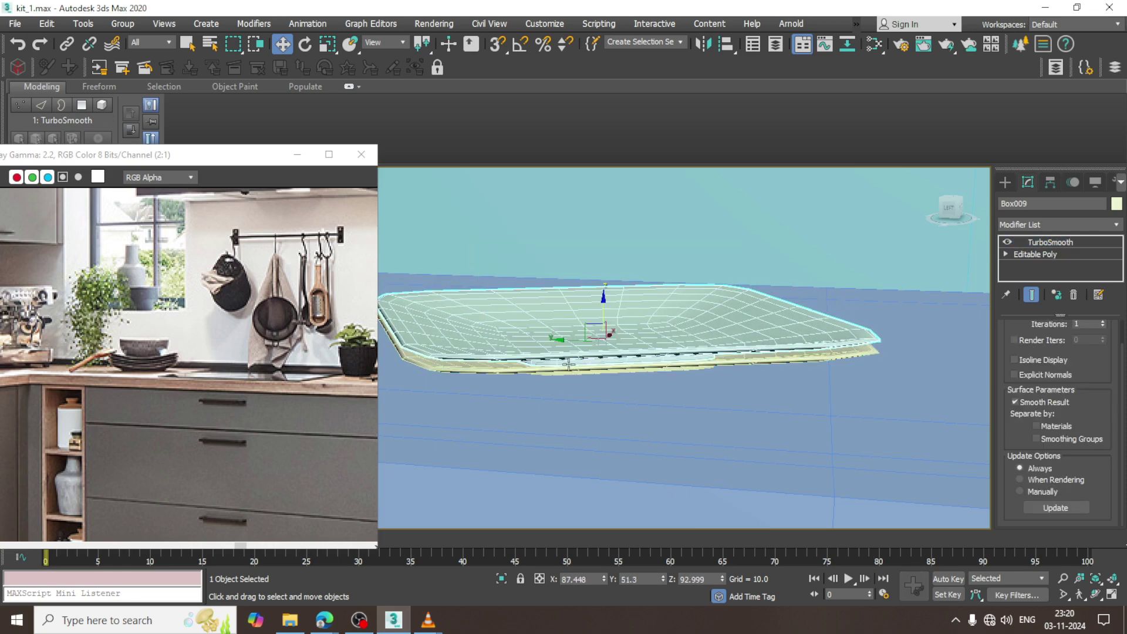
Clone the top plate upward along Z as three more copies to make the stack taller
{"action": "scroll", "coordinate": [690, 339], "scroll_direction": "down", "scroll_amount": 10}
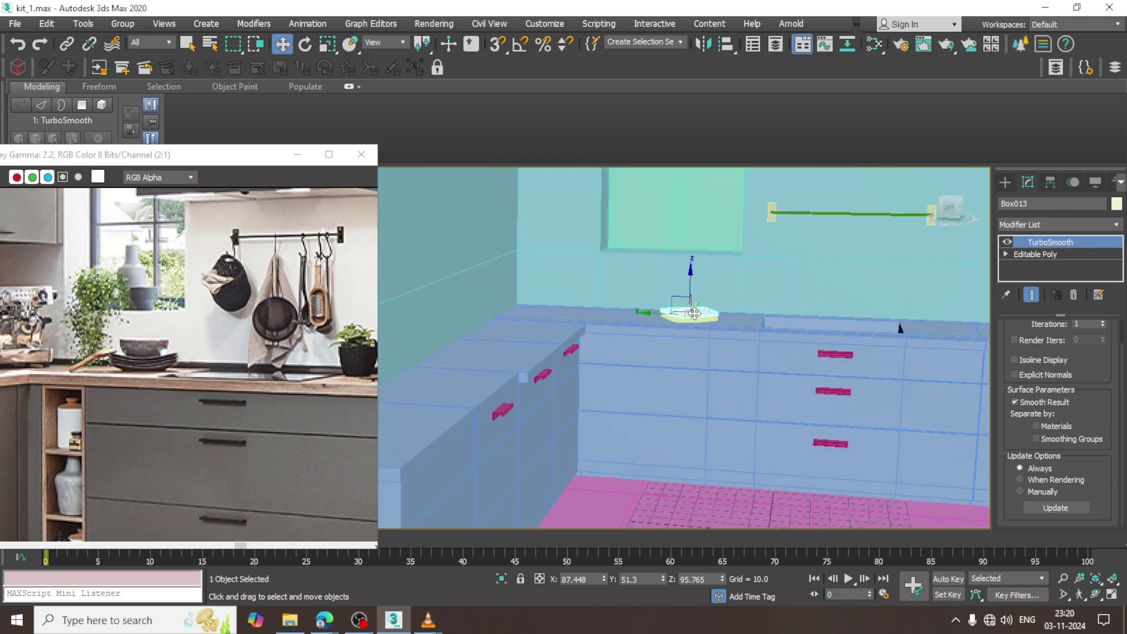
{"action": "scroll", "coordinate": [690, 339], "scroll_direction": "up", "scroll_amount": 8}
{"action": "middle_click_drag", "start_coordinate": [705, 322], "coordinate": [715, 321]}
{"action": "scroll", "coordinate": [651, 242], "scroll_direction": "up", "scroll_amount": 6}
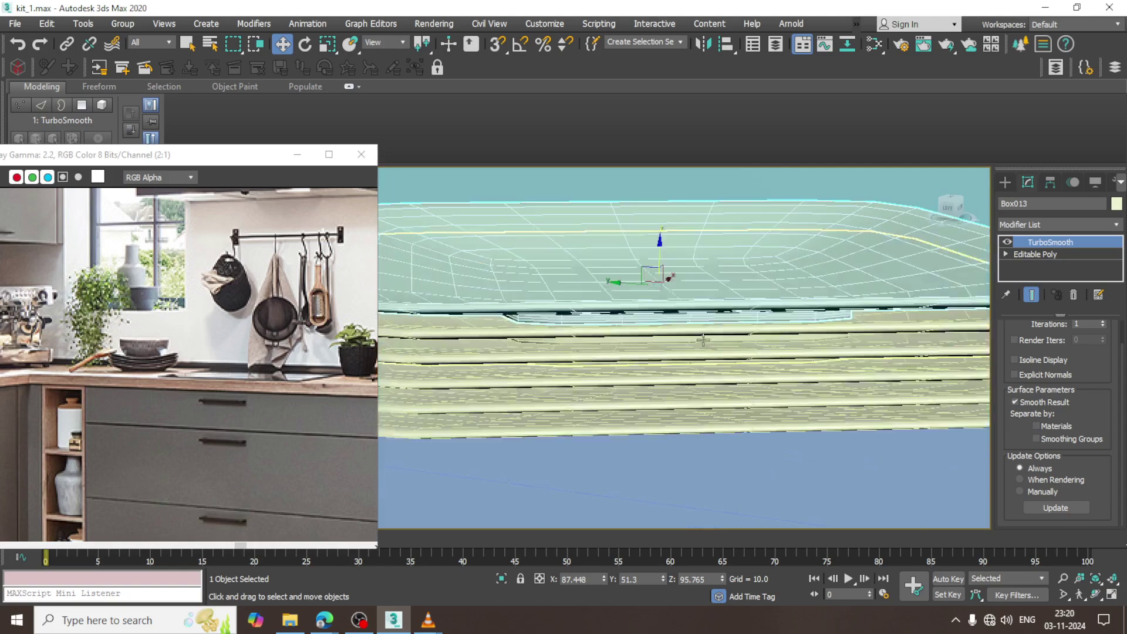
{"action": "mouse_move", "coordinate": [659, 247]}
{"action": "left_mouse_down", "text": "shift"}
{"action": "mouse_move", "coordinate": [662, 209]}
{"action": "mouse_move", "coordinate": [676, 229]}
{"action": "mouse_move", "coordinate": [651, 232]}
{"action": "left_mouse_up", "text": "shift"}
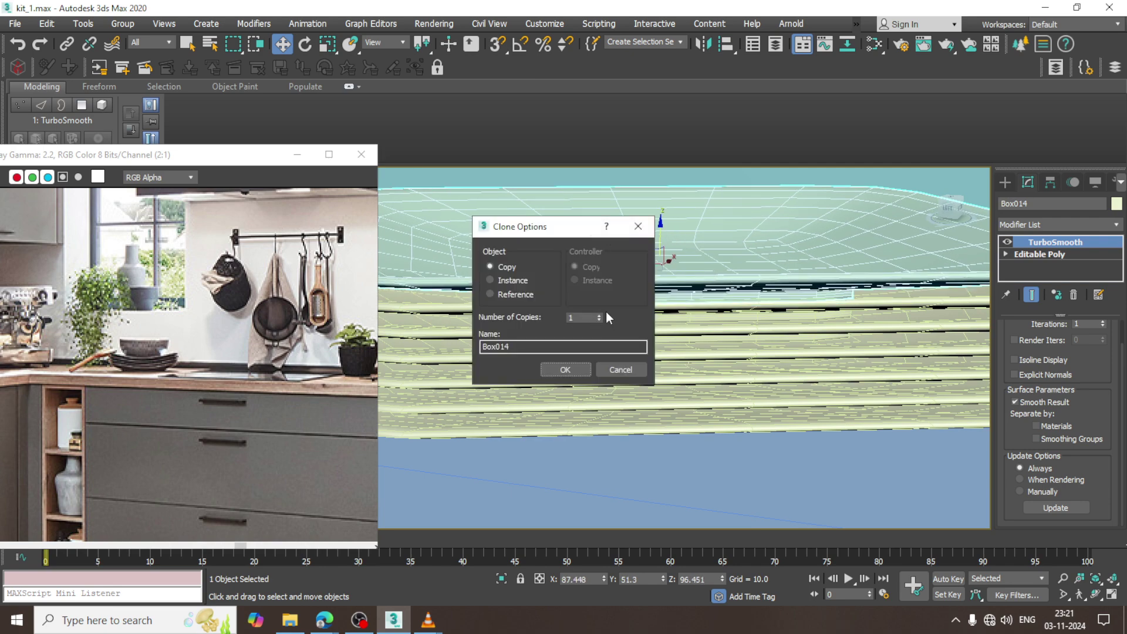
{"action": "left_click", "coordinate": [566, 369]}
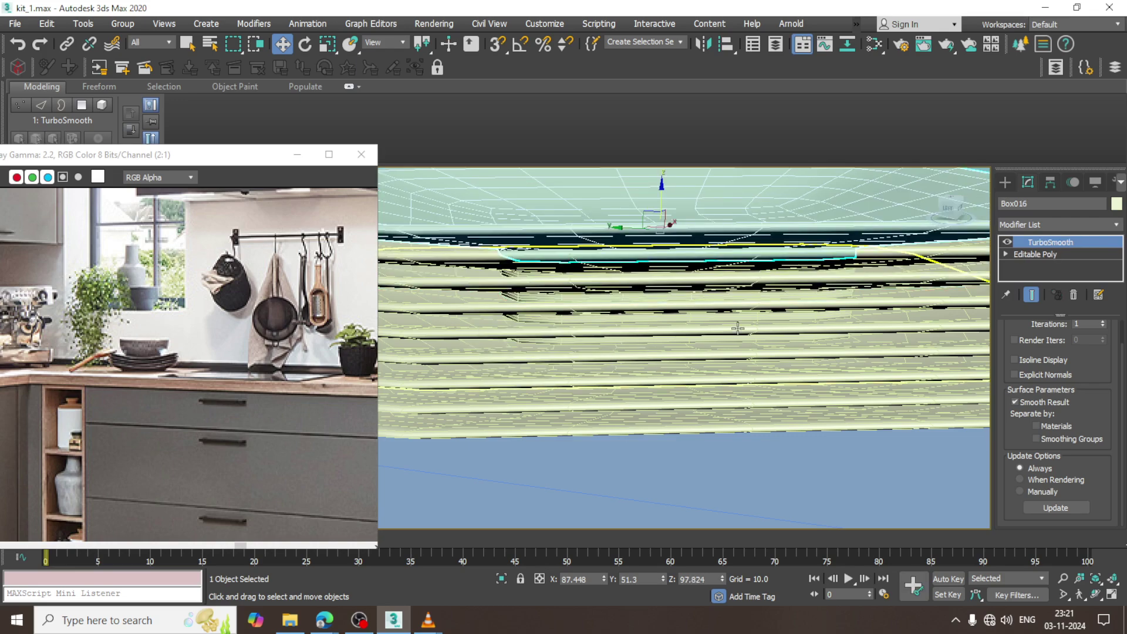
Compare the plate stack and the countertop area with the whole kitchen in the reference photo
{"action": "scroll", "coordinate": [738, 328], "scroll_direction": "down", "scroll_amount": 10}
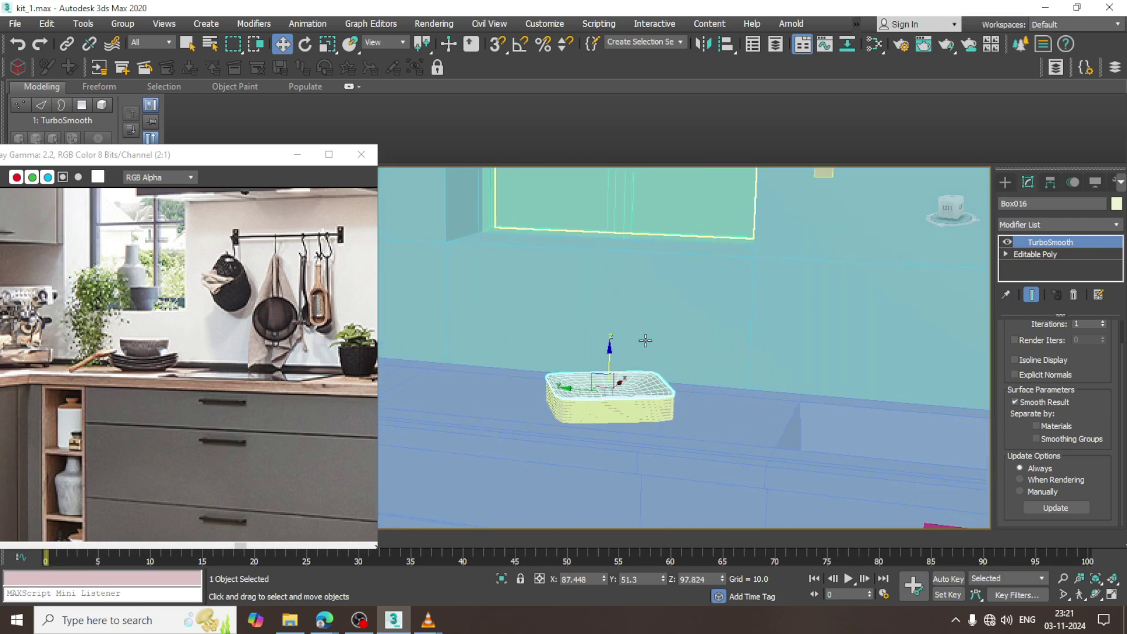
{"action": "scroll", "coordinate": [646, 340], "scroll_direction": "down", "scroll_amount": 3}
{"action": "scroll", "coordinate": [228, 340], "scroll_direction": "up", "scroll_amount": 3}
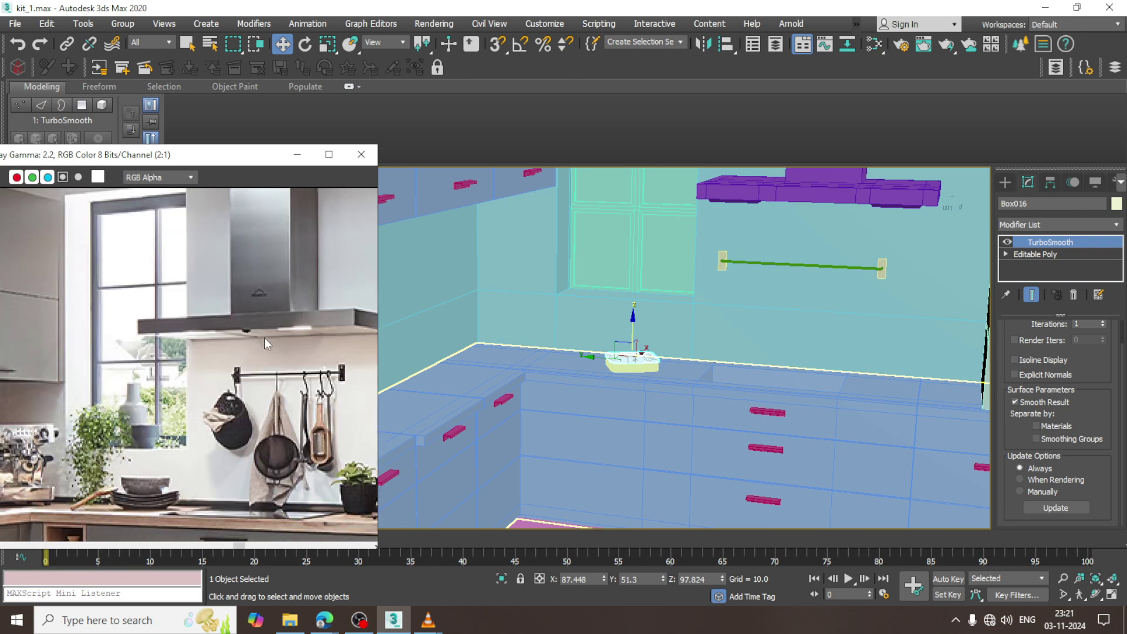
{"action": "scroll", "coordinate": [265, 337], "scroll_direction": "down", "scroll_amount": 1}
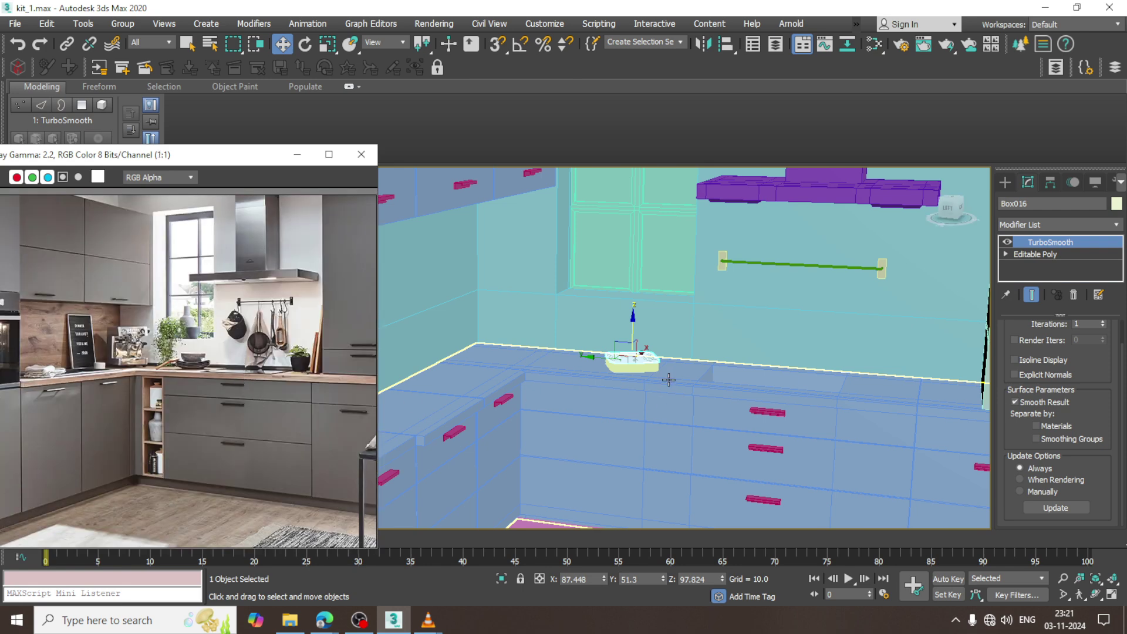
{"action": "scroll", "coordinate": [744, 373], "scroll_direction": "down", "scroll_amount": 8}
{"action": "scroll", "coordinate": [744, 373], "scroll_direction": "up", "scroll_amount": 4}
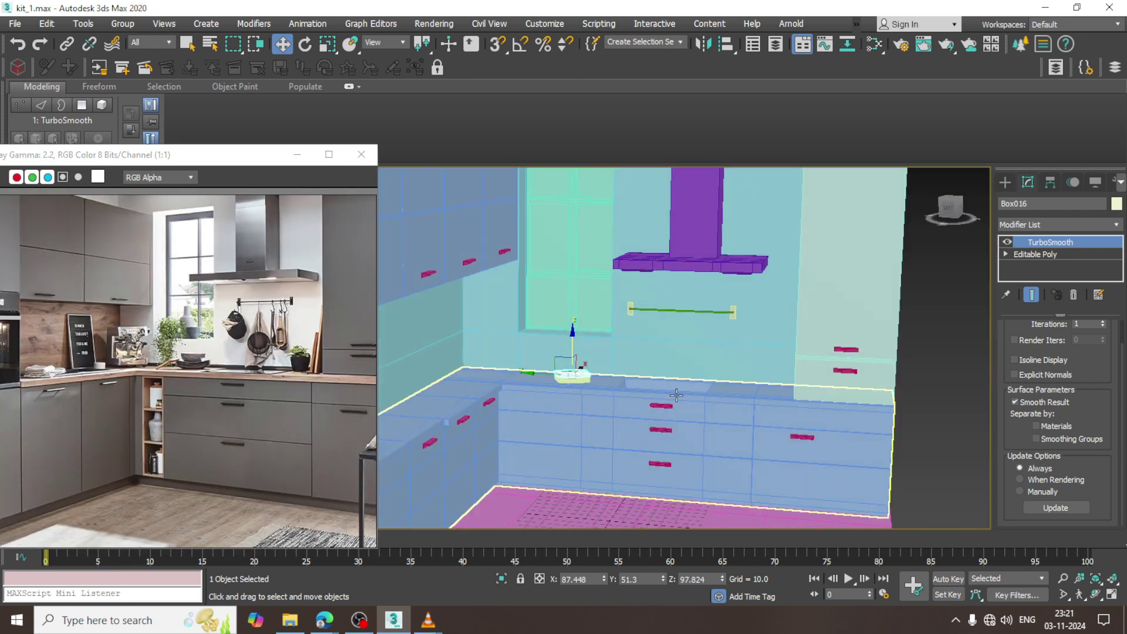
{"action": "left_click", "coordinate": [360, 621]}
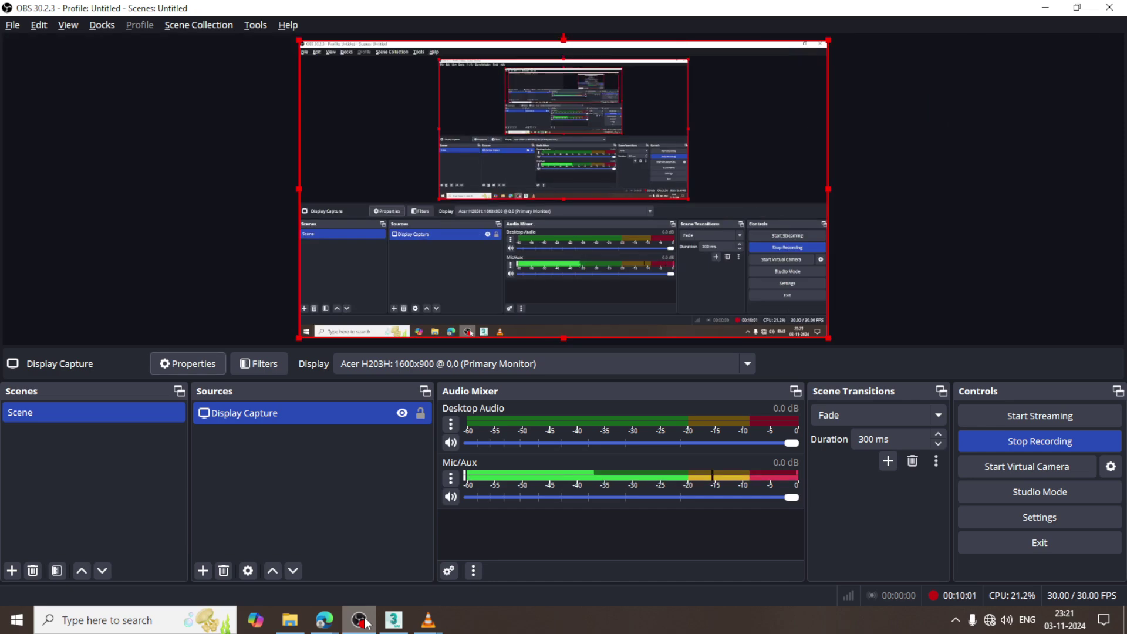
{"action": "left_click", "coordinate": [359, 620]}
Collapse the modeling ribbon to enlarge the viewport, and frame the kitchen corner with the plate stack
{"action": "middle_click_drag", "start_coordinate": [671, 370], "coordinate": [781, 368]}
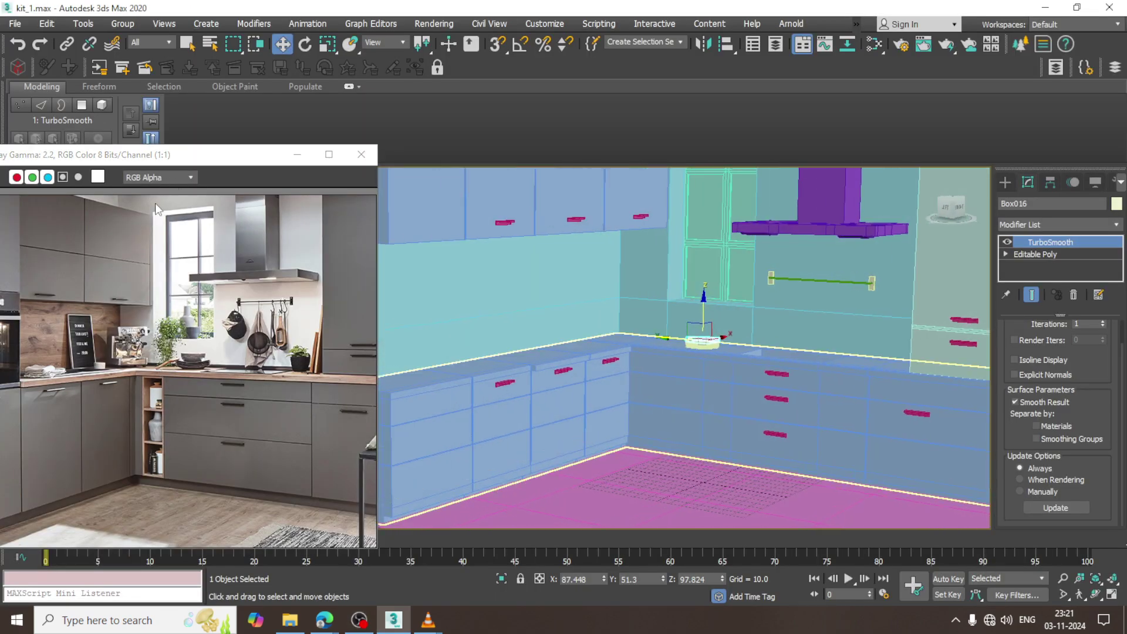
{"action": "scroll", "coordinate": [131, 291], "scroll_direction": "up", "scroll_amount": 1}
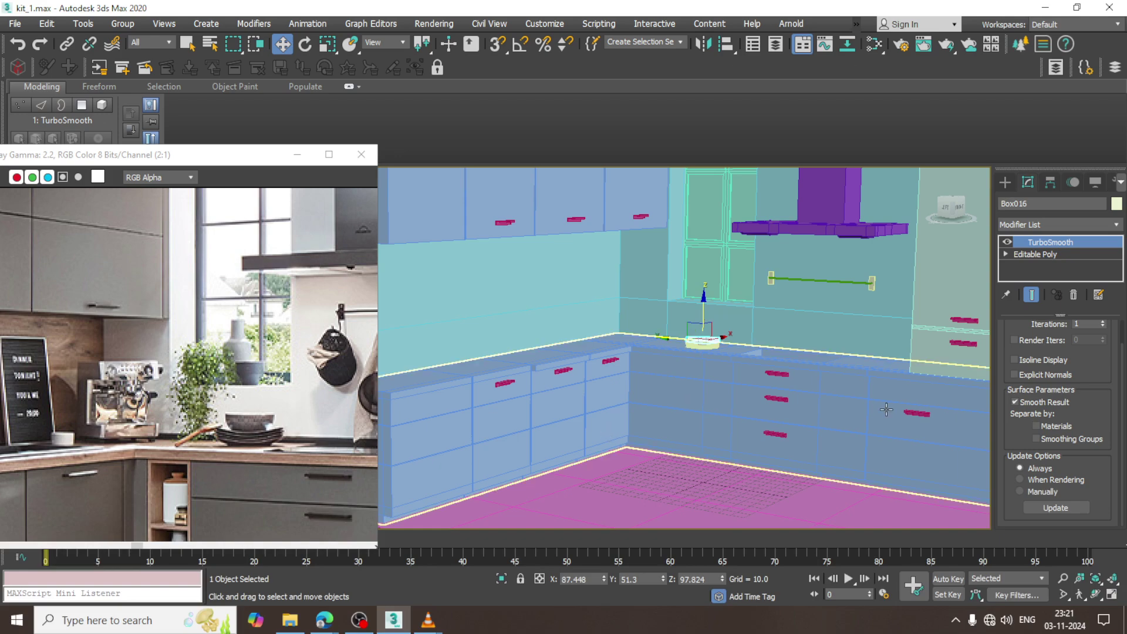
{"action": "middle_click_drag", "start_coordinate": [754, 394], "coordinate": [755, 356], "text": "alt"}
{"action": "scroll", "coordinate": [740, 393], "scroll_direction": "up", "scroll_amount": 2}
{"action": "scroll", "coordinate": [750, 372], "scroll_direction": "down", "scroll_amount": 2}
{"action": "middle_click_drag", "start_coordinate": [755, 357], "coordinate": [750, 388]}
{"action": "double_click", "coordinate": [40, 87]}
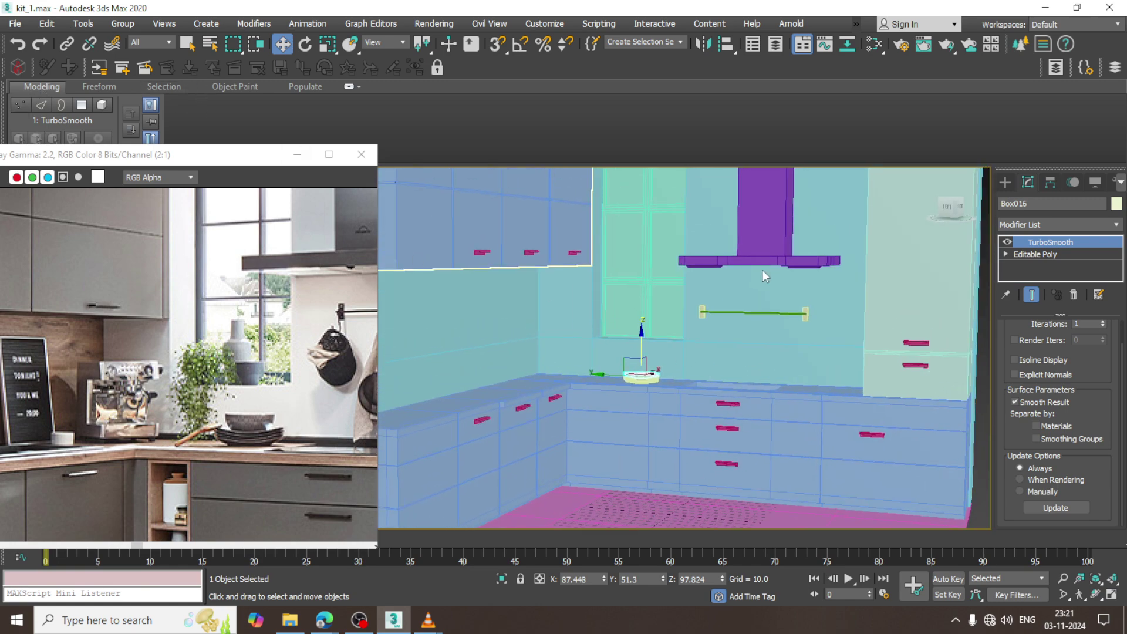
{"action": "mouse_move", "coordinate": [835, 292]}
{"action": "middle_mouse_down"}
{"action": "mouse_move", "coordinate": [816, 308]}
{"action": "mouse_move", "coordinate": [830, 317]}
{"action": "mouse_move", "coordinate": [817, 304]}
{"action": "middle_mouse_up"}
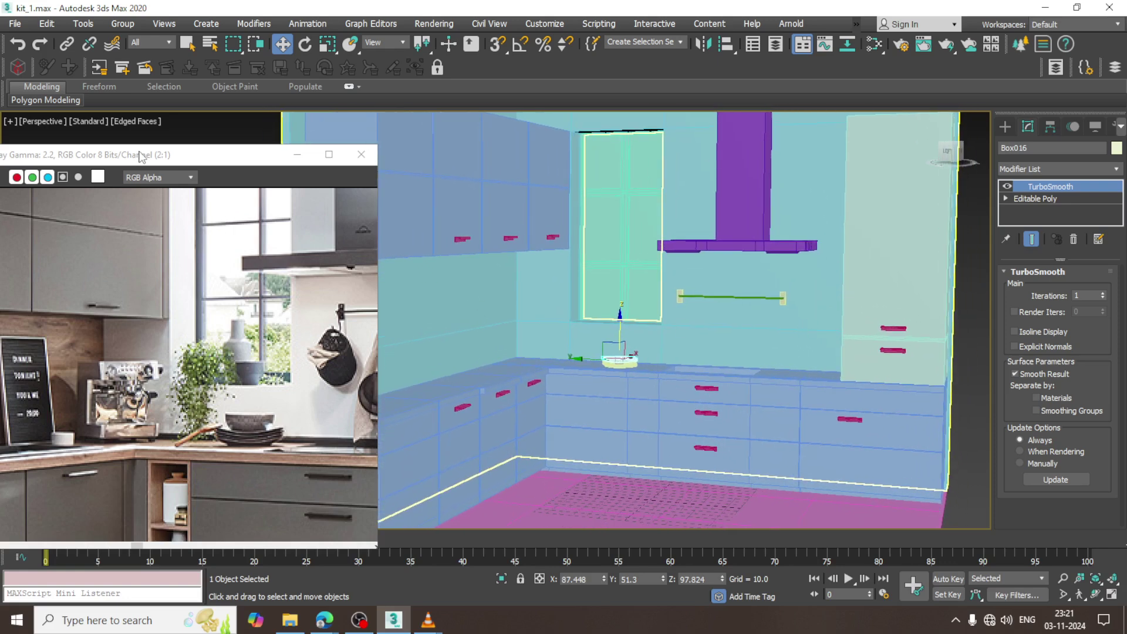
Move the reference photo window clear of the viewport's lower area, zoom the photo out to 1:1 and deselect the plate
{"action": "left_click_drag", "start_coordinate": [141, 155], "coordinate": [161, 34]}
{"action": "scroll", "coordinate": [178, 248], "scroll_direction": "down", "scroll_amount": 1}
{"action": "left_click", "coordinate": [156, 467]}
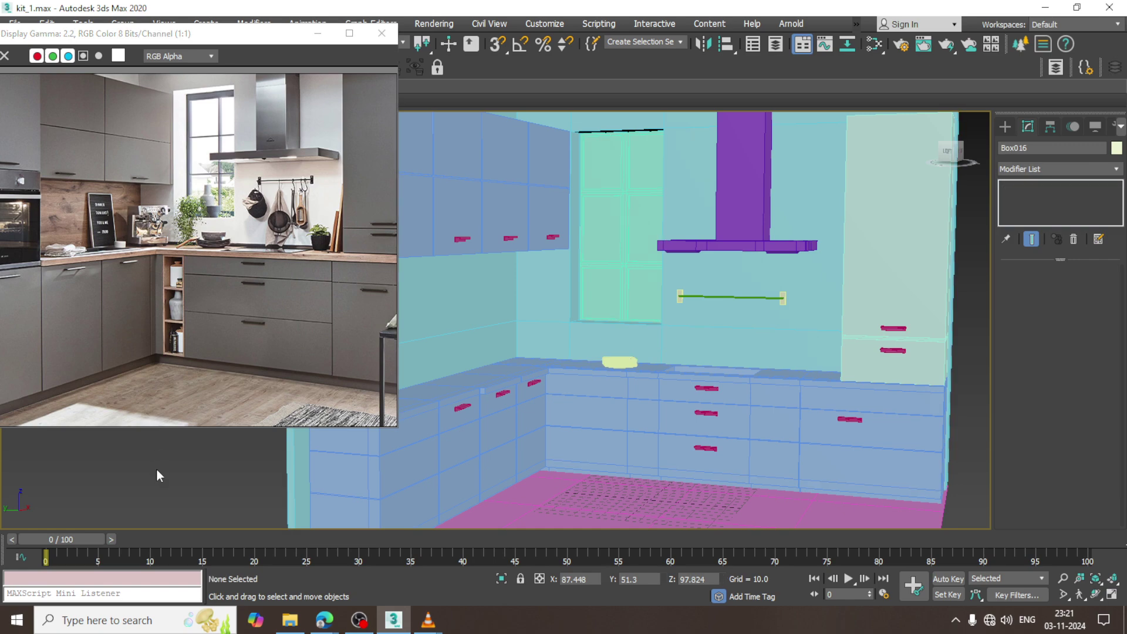